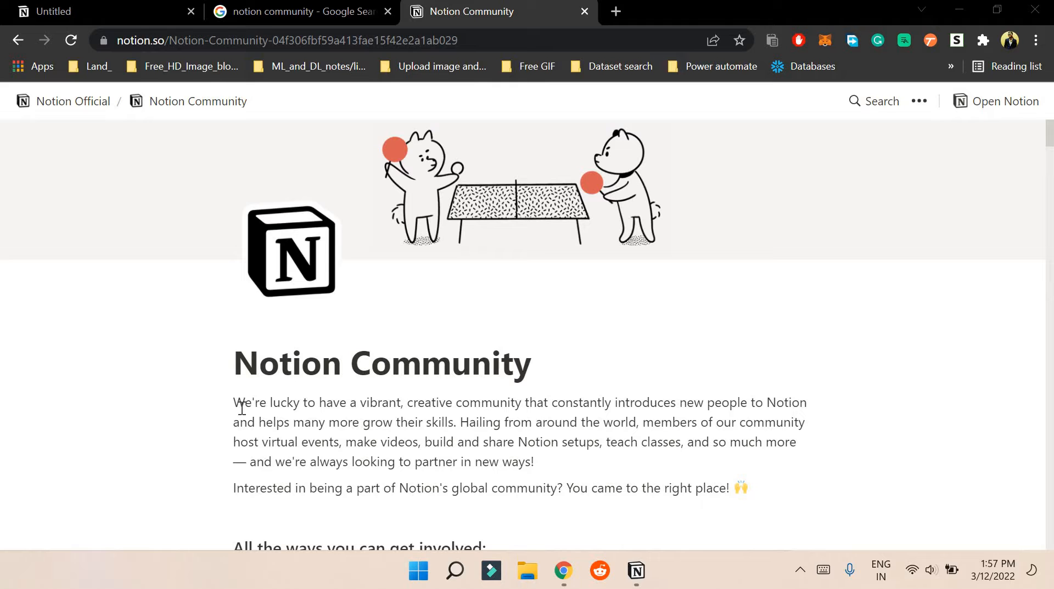
# - Look over the introduction and the ways to get involved on the Notion Community page
pyautogui.scroll(-3, 455, 370)
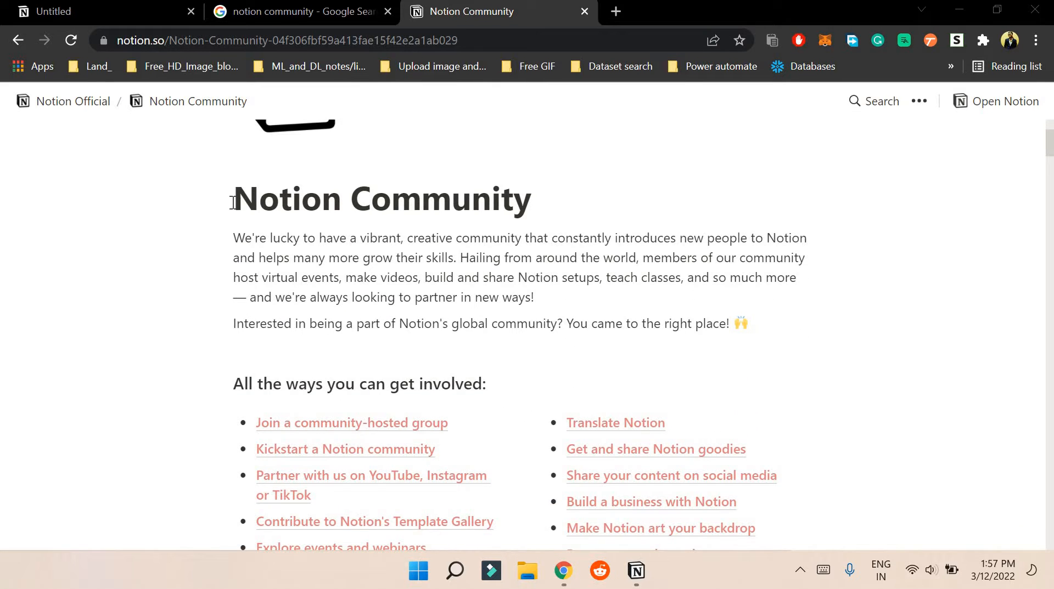
pyautogui.moveTo(234, 201); pyautogui.dragTo(555, 202)
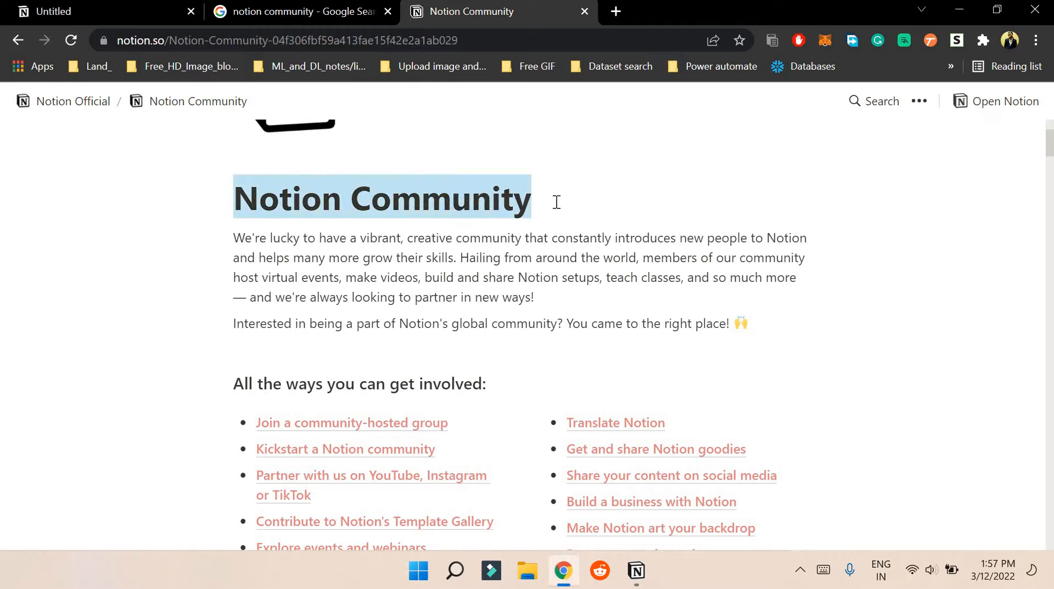
pyautogui.click(556, 202)
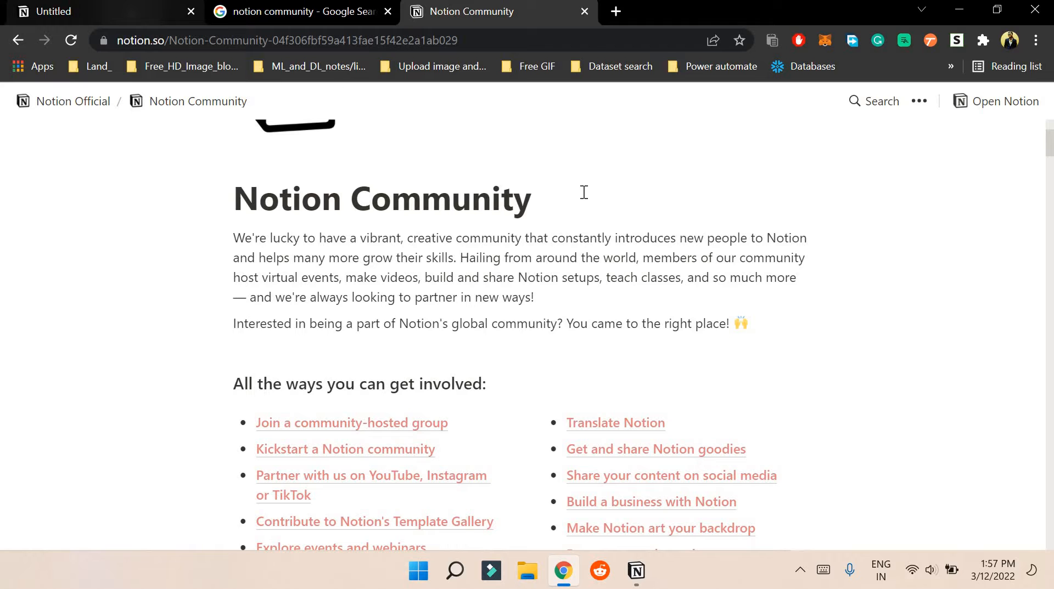
pyautogui.scroll(3, 917, 101)
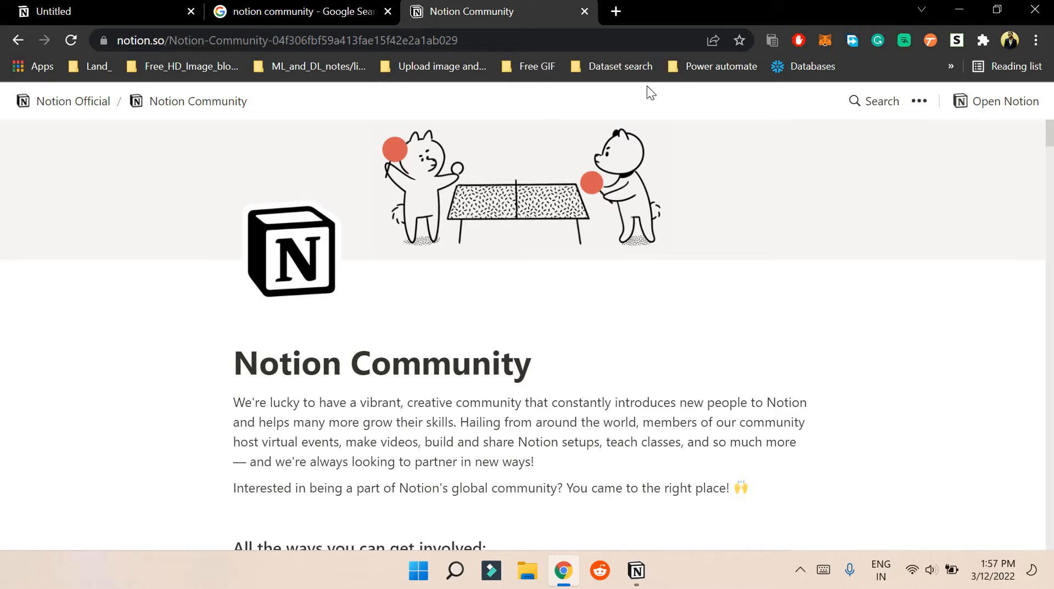
# - Switch to the untitled Notion page and title it "I am creating a demo"
pyautogui.click(127, 8)
pyautogui.moveTo(21, 106)
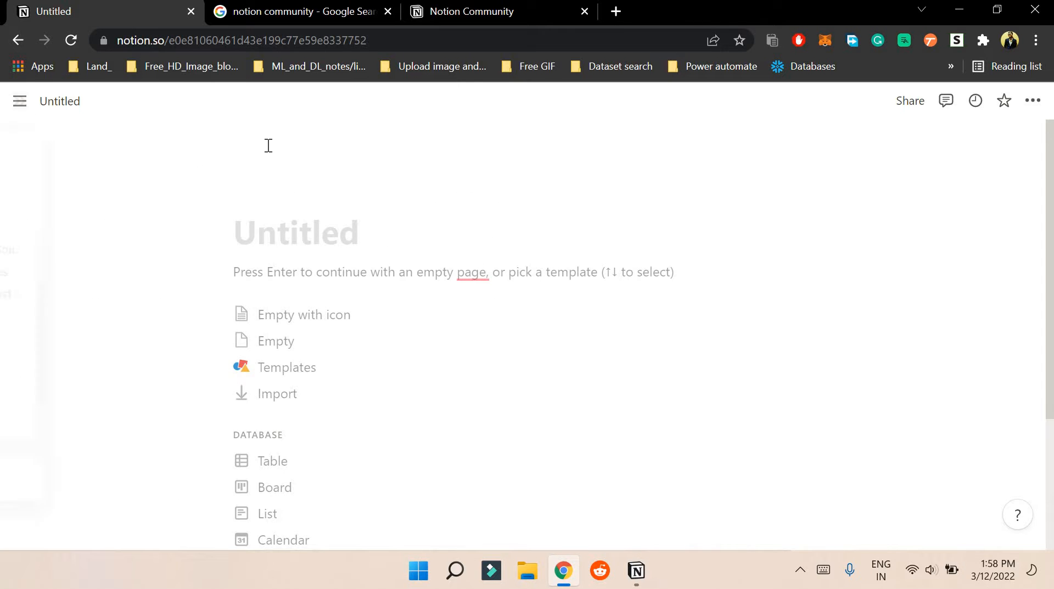
pyautogui.moveTo(82, 435)
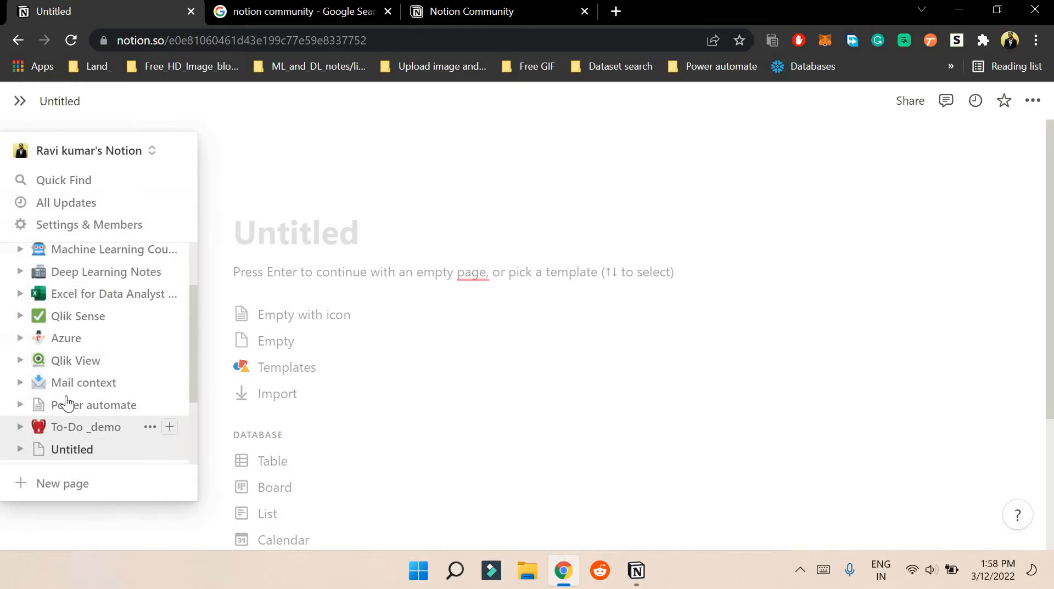
pyautogui.scroll(-3, 69, 404)
pyautogui.click(339, 232)
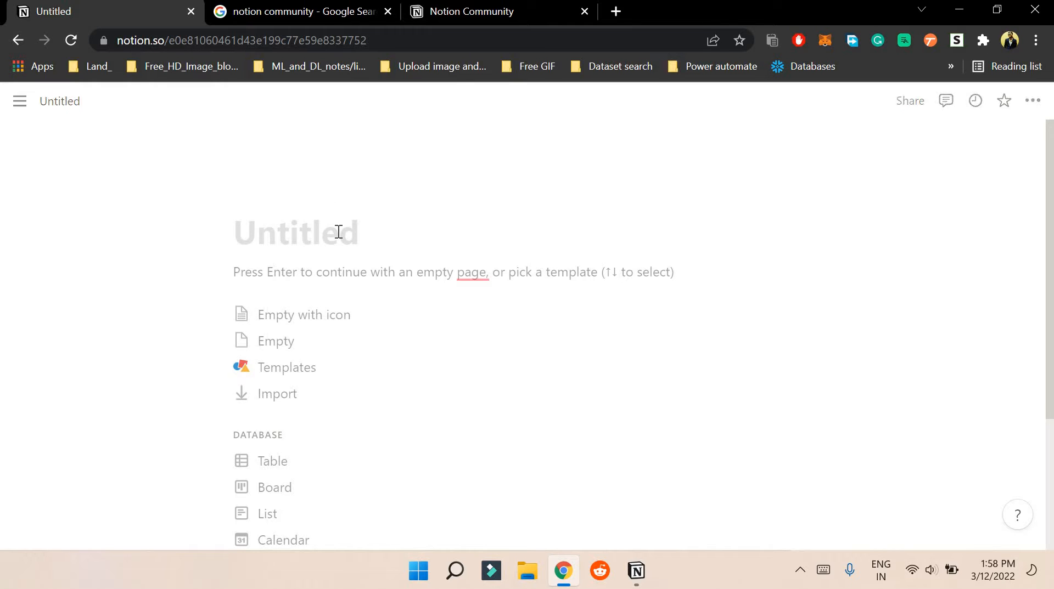
pyautogui.write('I am ')
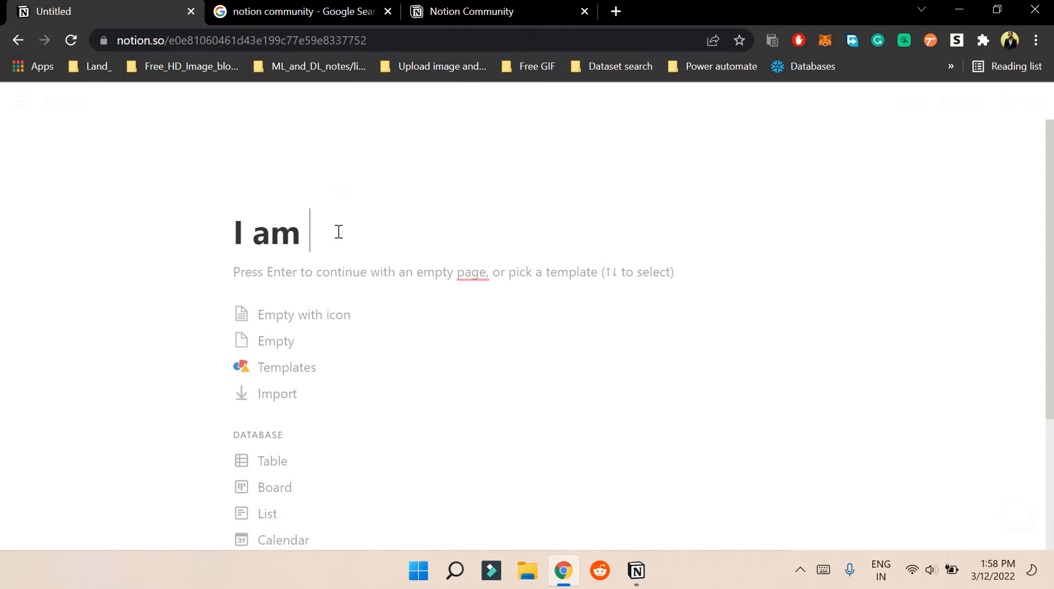
pyautogui.write(' creating a ')
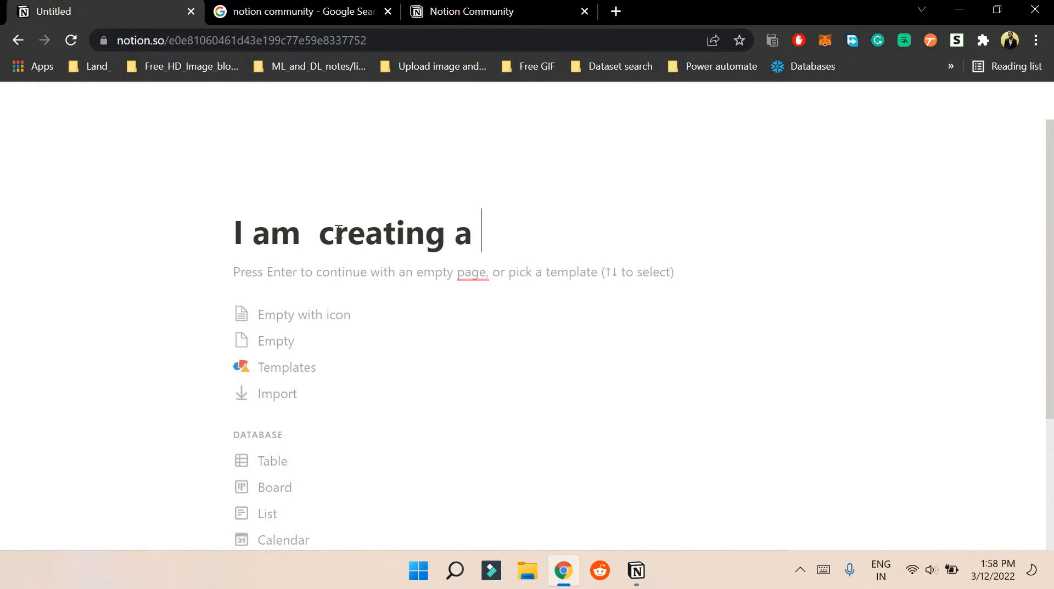
pyautogui.write('demo')
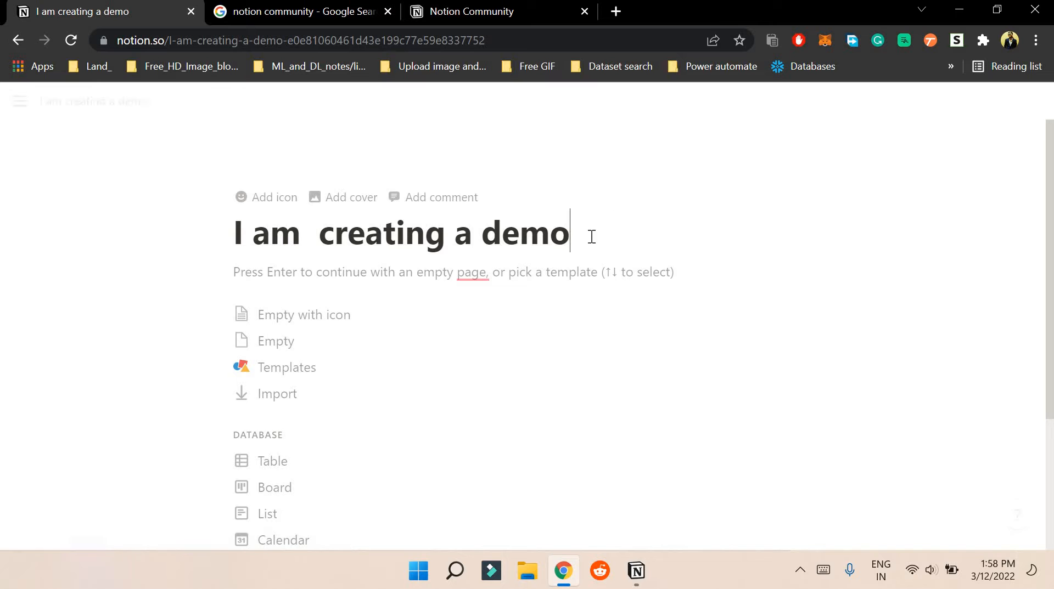
pyautogui.moveTo(591, 237); pyautogui.dragTo(226, 242)
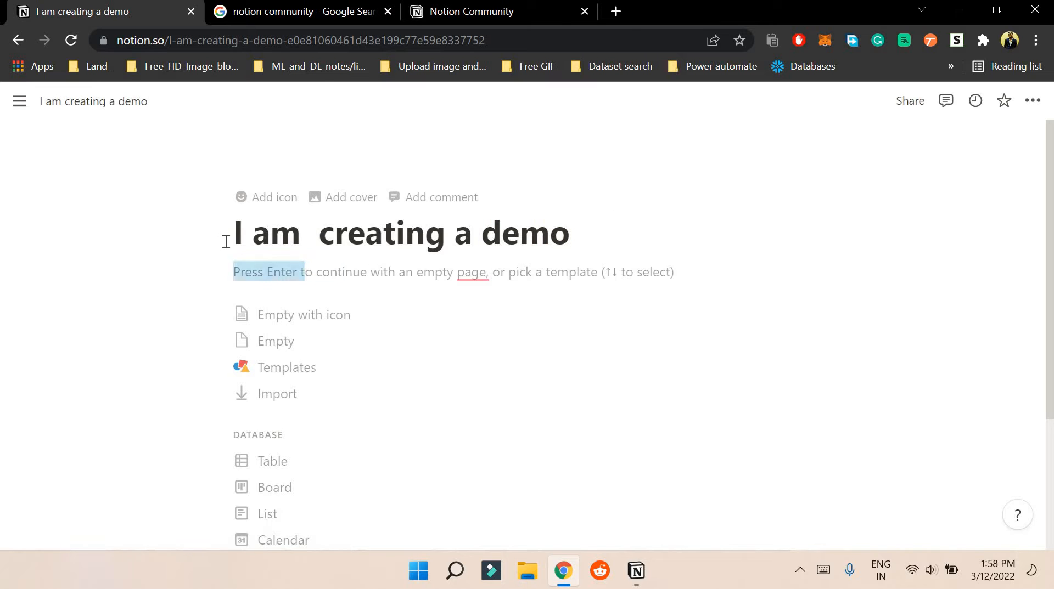
pyautogui.rightClick(373, 234)
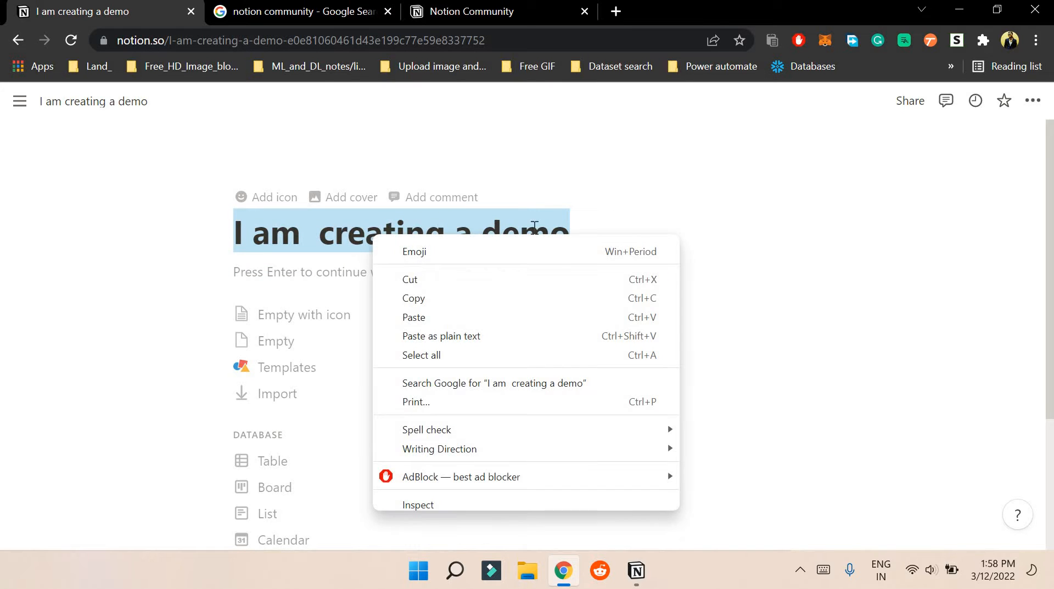
pyautogui.click(574, 231)
pyautogui.moveTo(574, 242); pyautogui.dragTo(246, 233)
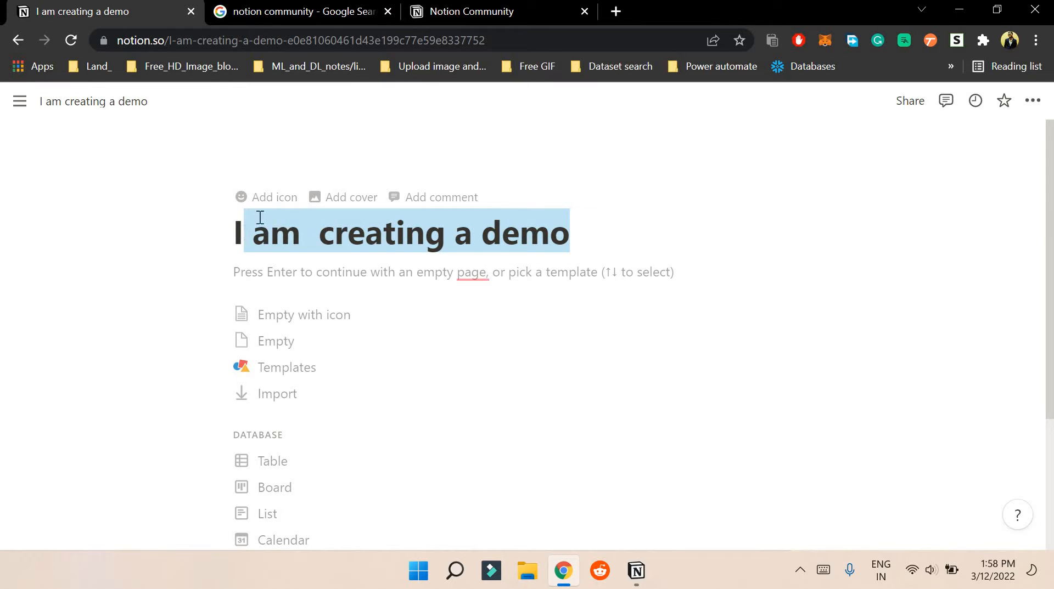
pyautogui.click(266, 214)
# - Add a random icon and a cover to the demo page
pyautogui.click(275, 199)
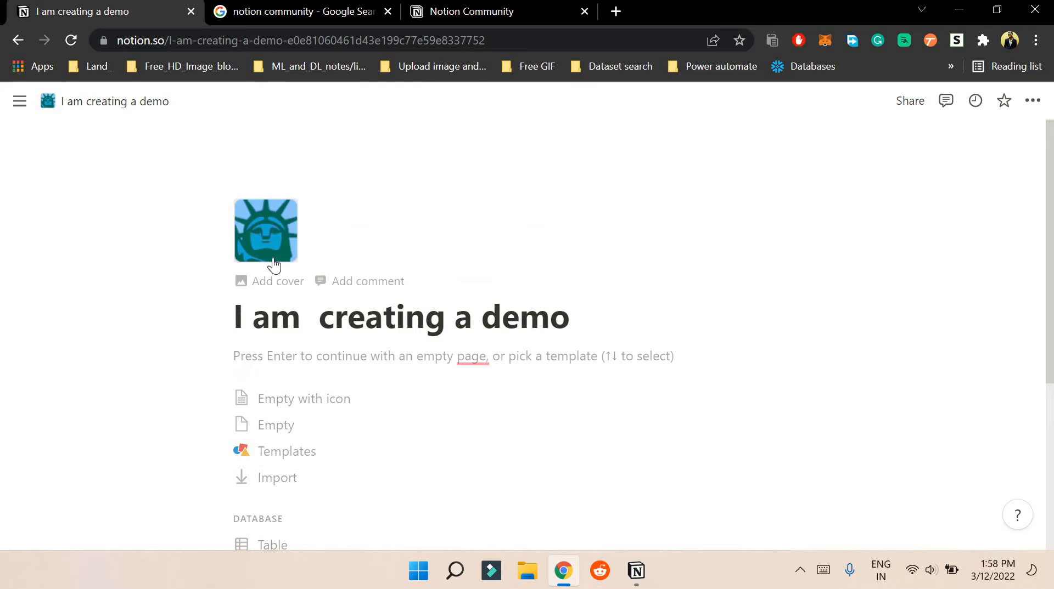
pyautogui.click(262, 278)
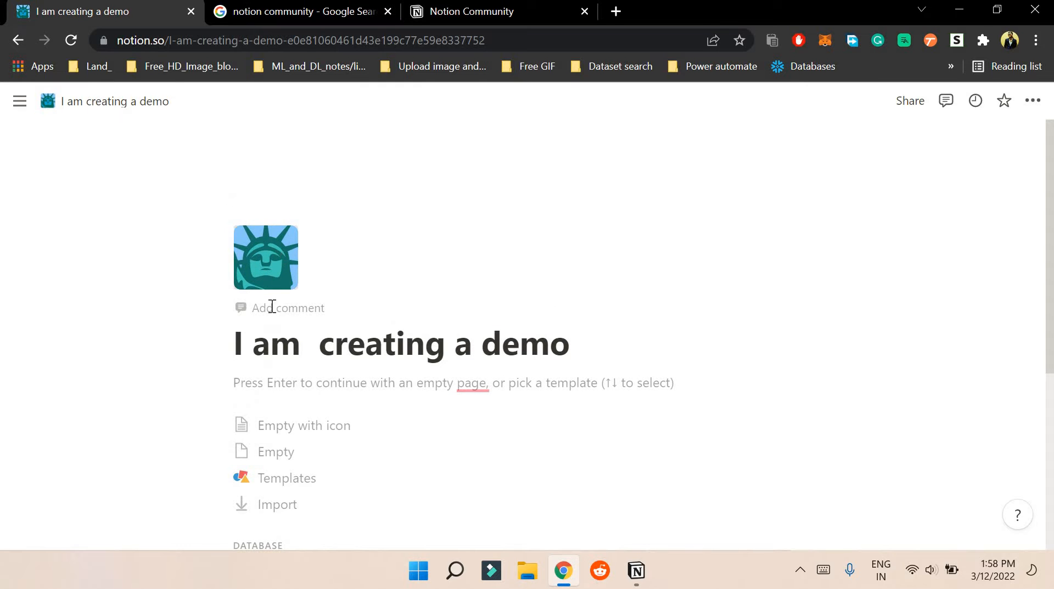
# - Examine the emoji, image upload and link options for the page icon, leaving the icon as it is
pyautogui.click(269, 258)
pyautogui.scroll(-10, 261, 435)
pyautogui.scroll(-5, 260, 435)
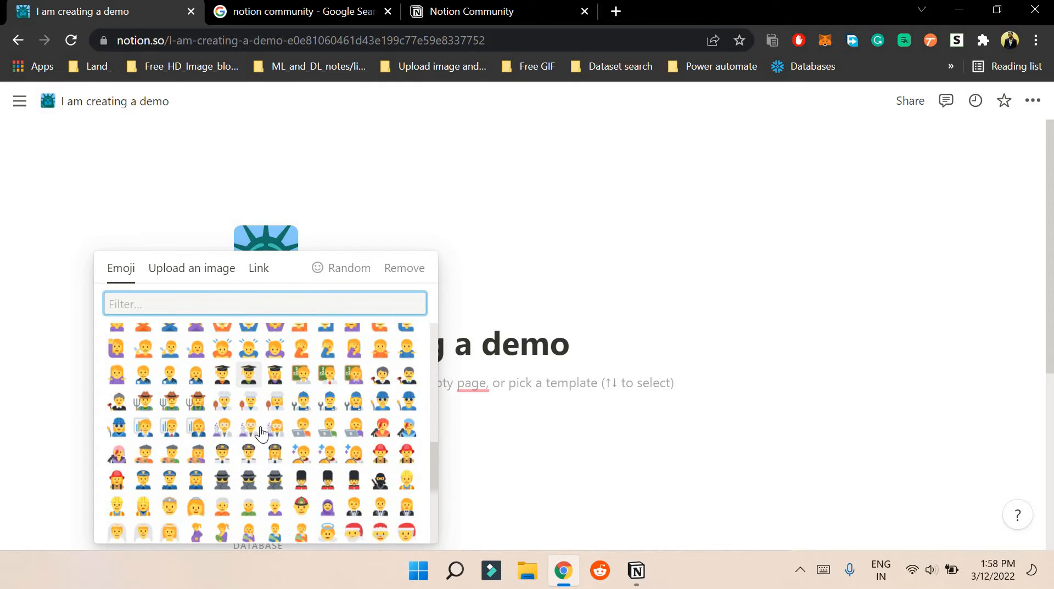
pyautogui.click(191, 271)
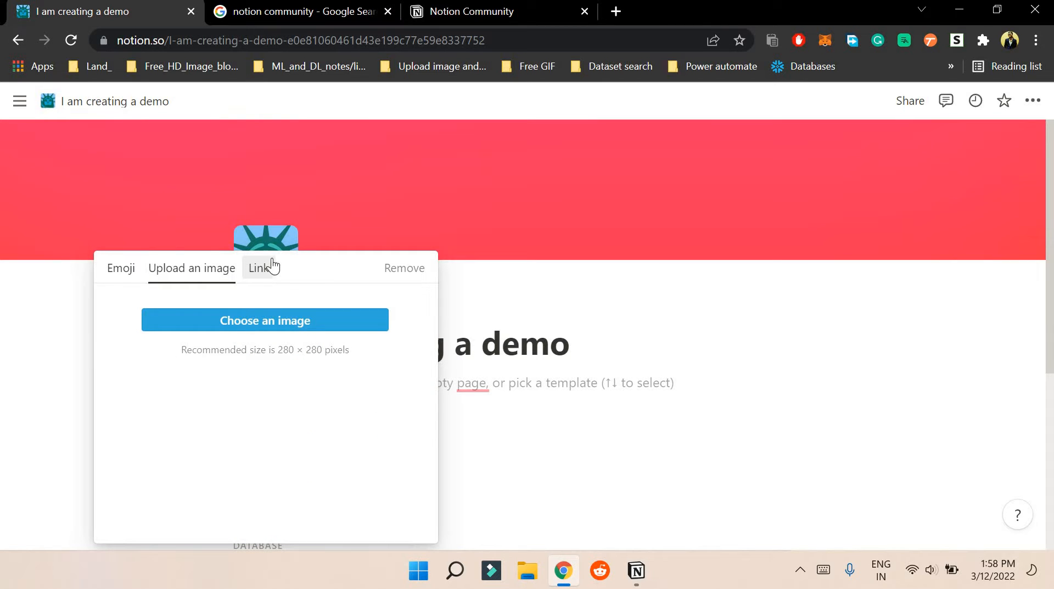
pyautogui.click(258, 273)
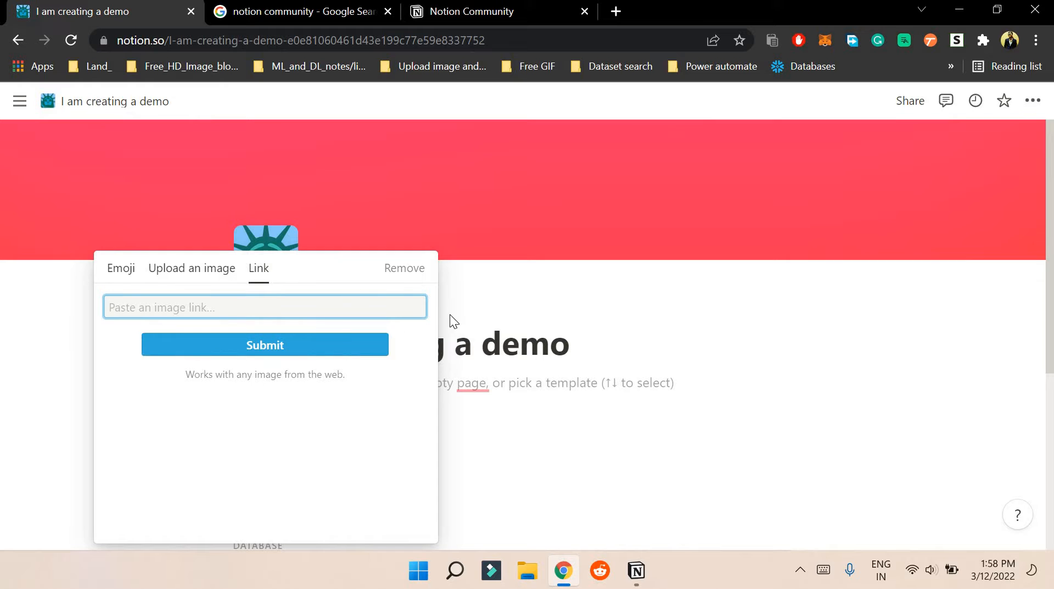
pyautogui.click(622, 193)
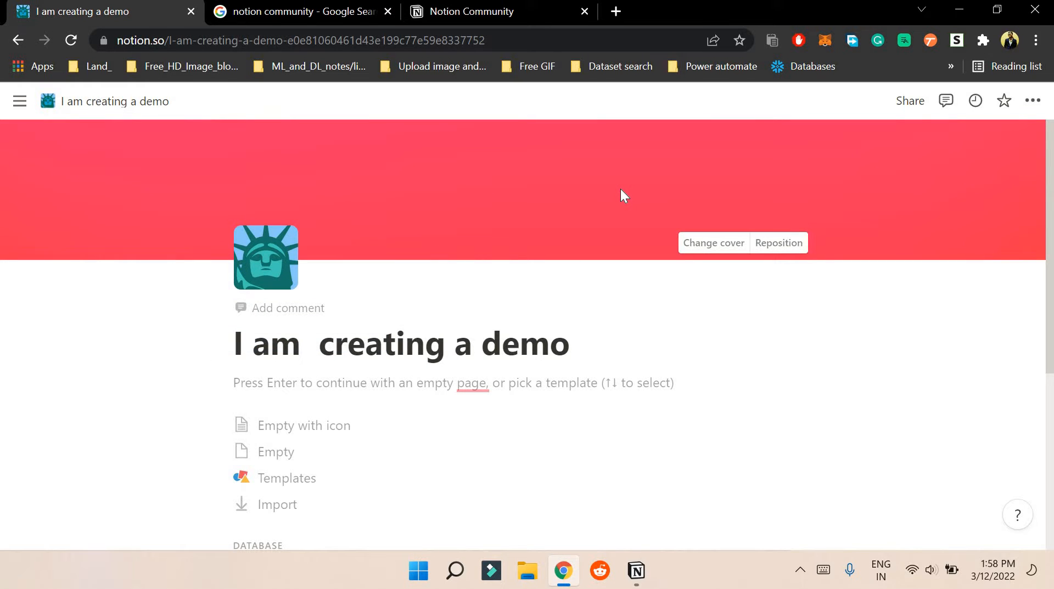
# - Start the empty page body and browse the basic block types to insert a Quote block below the title
pyautogui.click(313, 393)
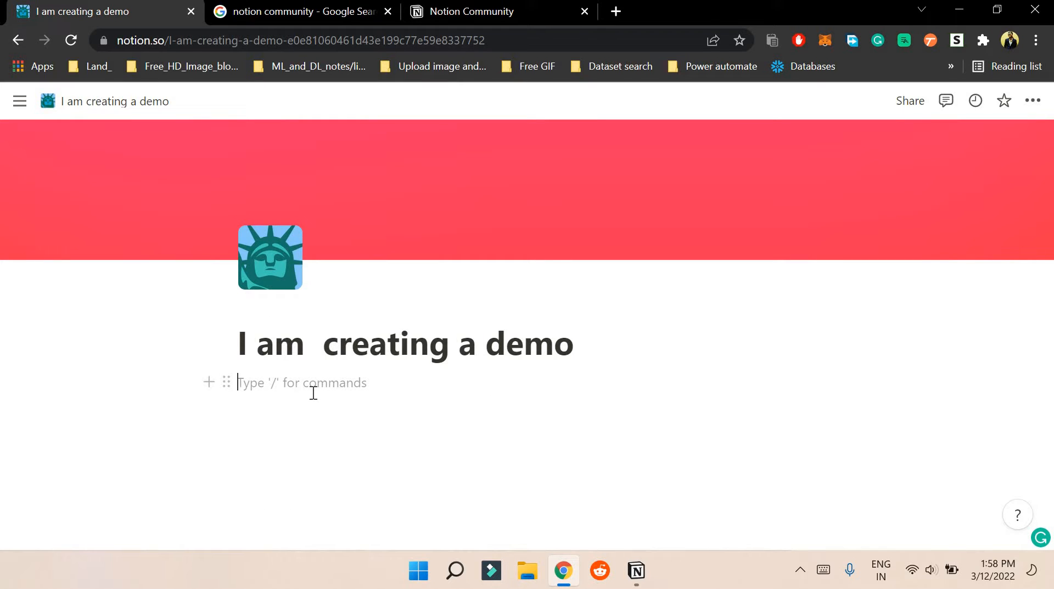
pyautogui.write('/')
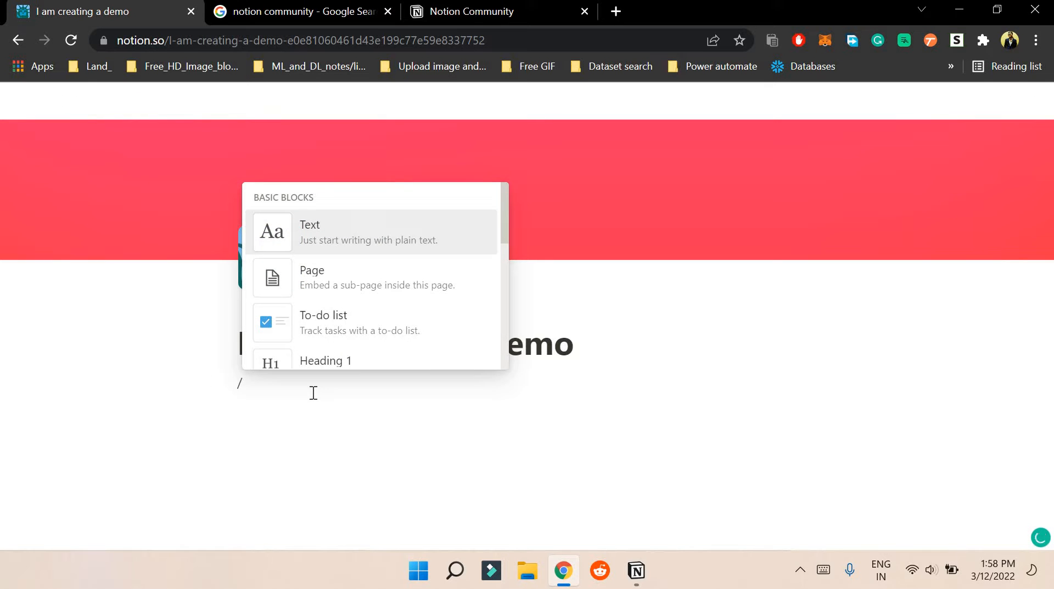
pyautogui.press('Down')
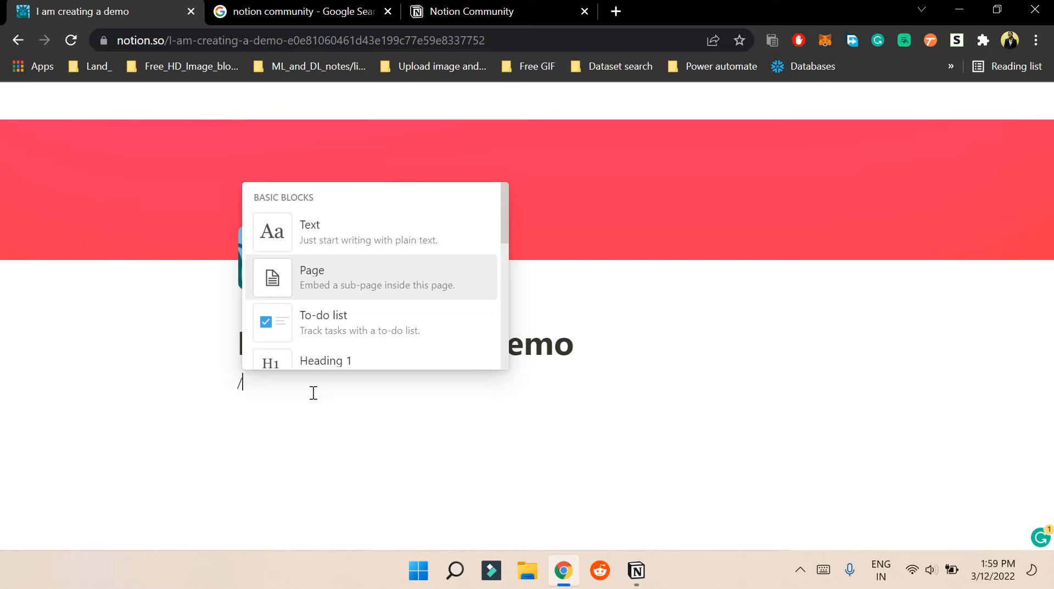
pyautogui.press('Down')
pyautogui.press('Down')
pyautogui.press('Down')
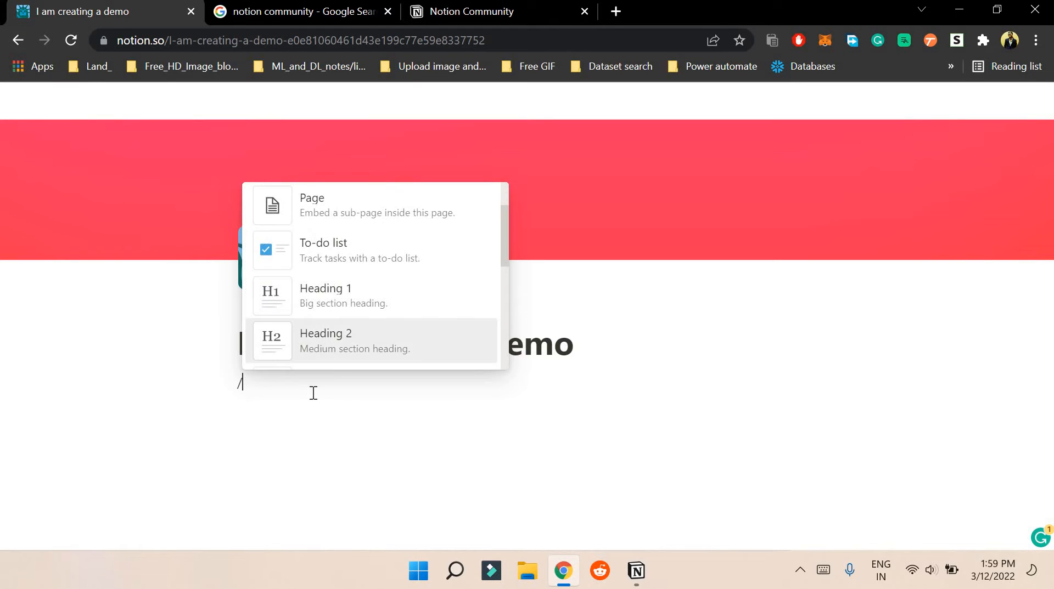
pyautogui.press('Down')
pyautogui.press('Down')
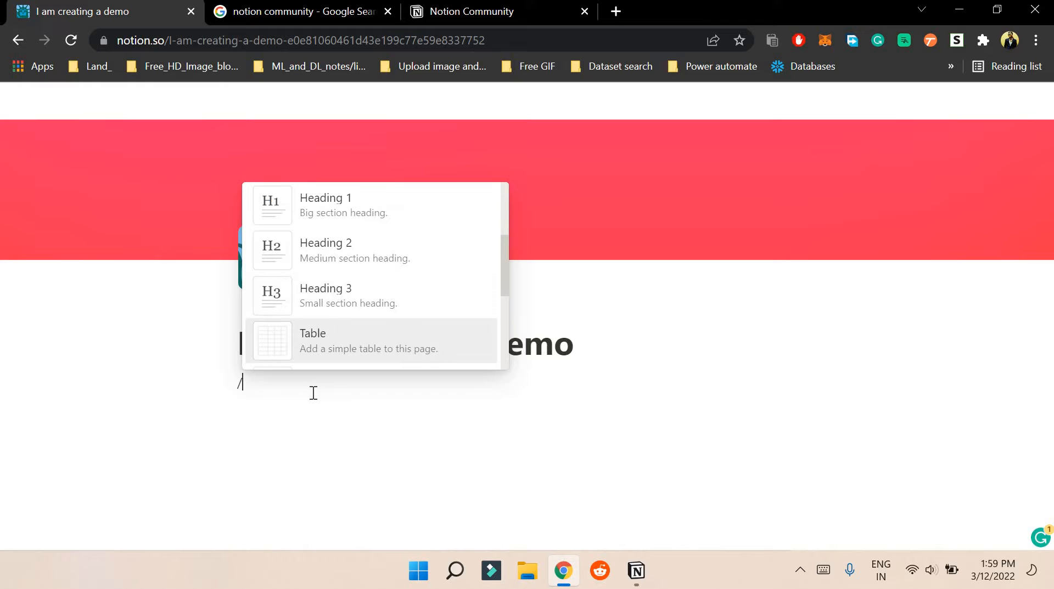
pyautogui.press('Down')
pyautogui.press('Down')
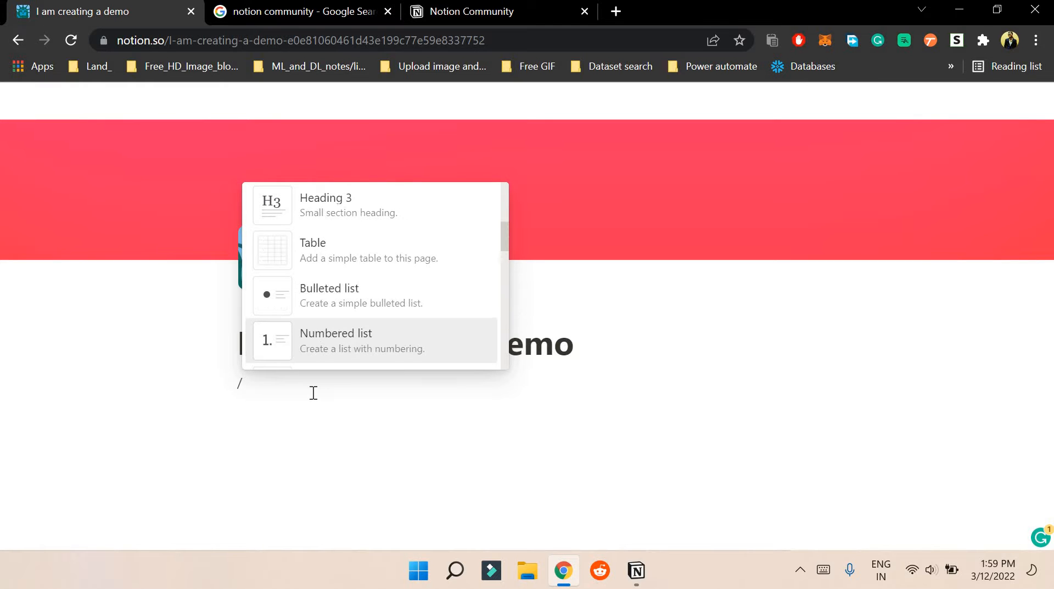
pyautogui.press('Down')
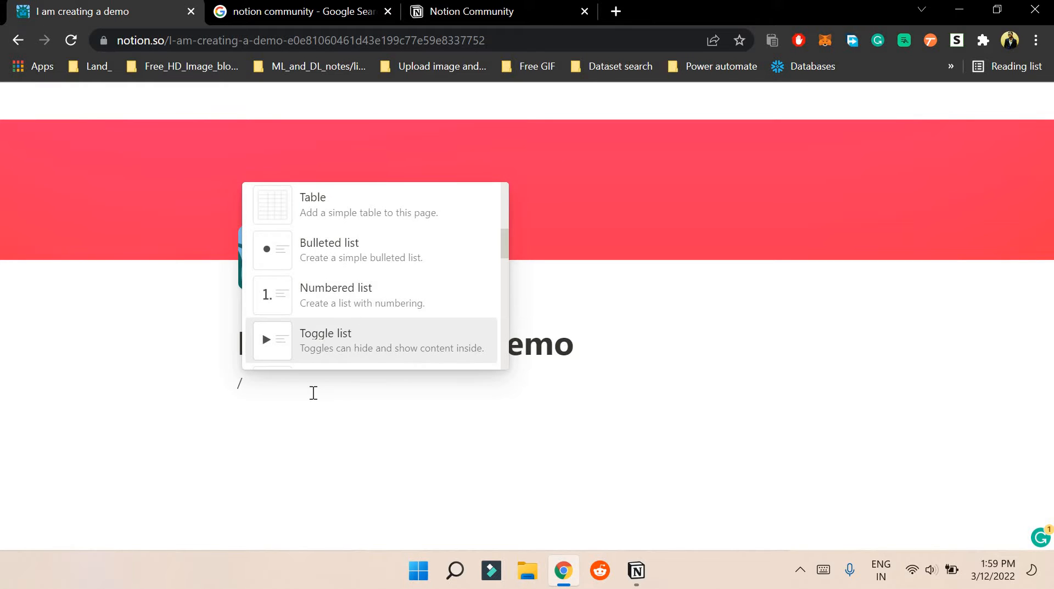
pyautogui.press('Down')
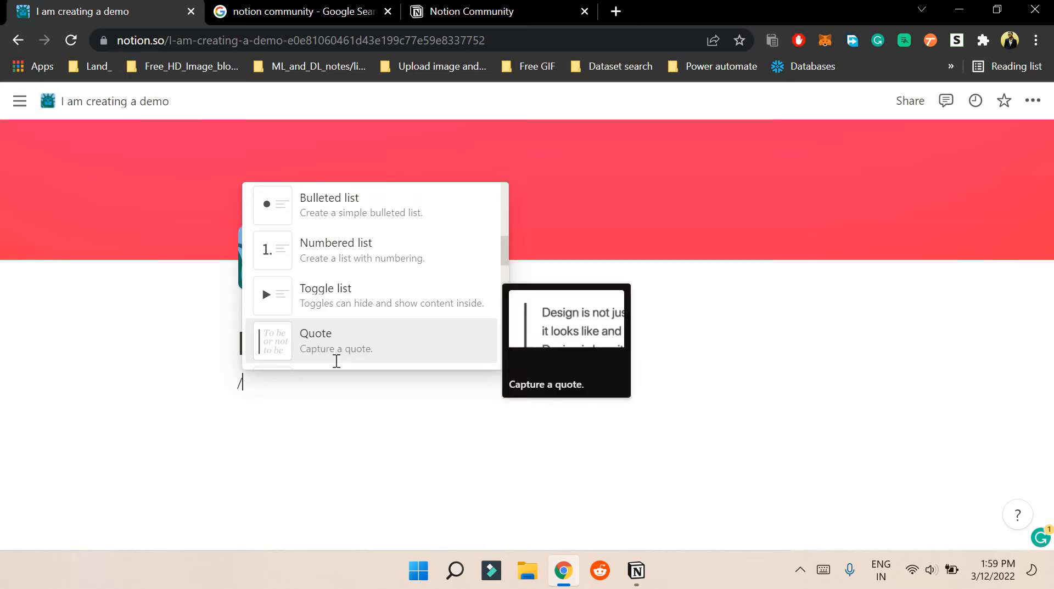
pyautogui.click(336, 358)
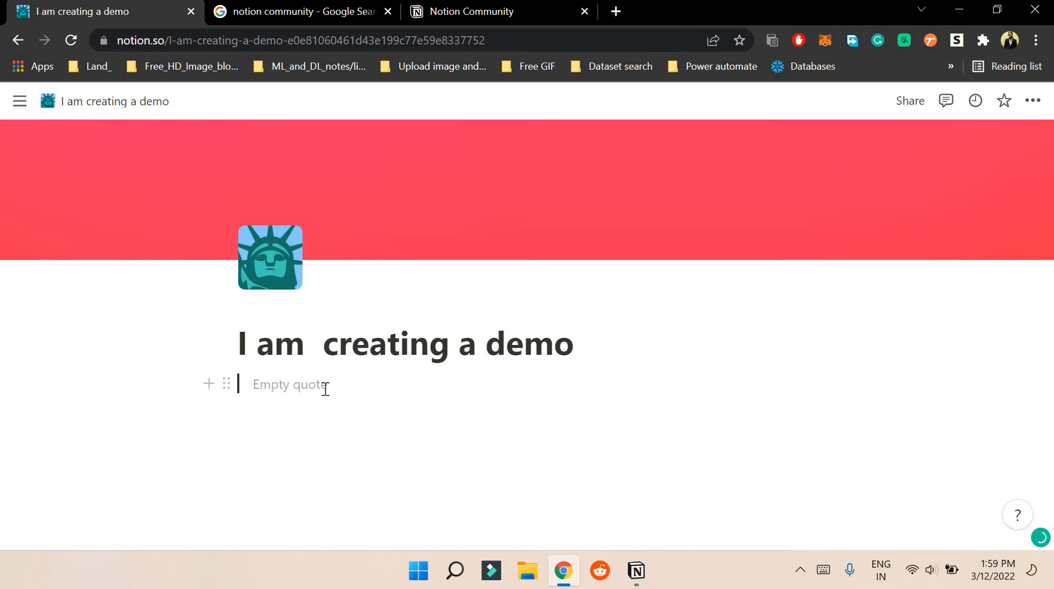
# - Write "I am writing a quotes" in the quote block and start a new line below it
pyautogui.write('I am ')
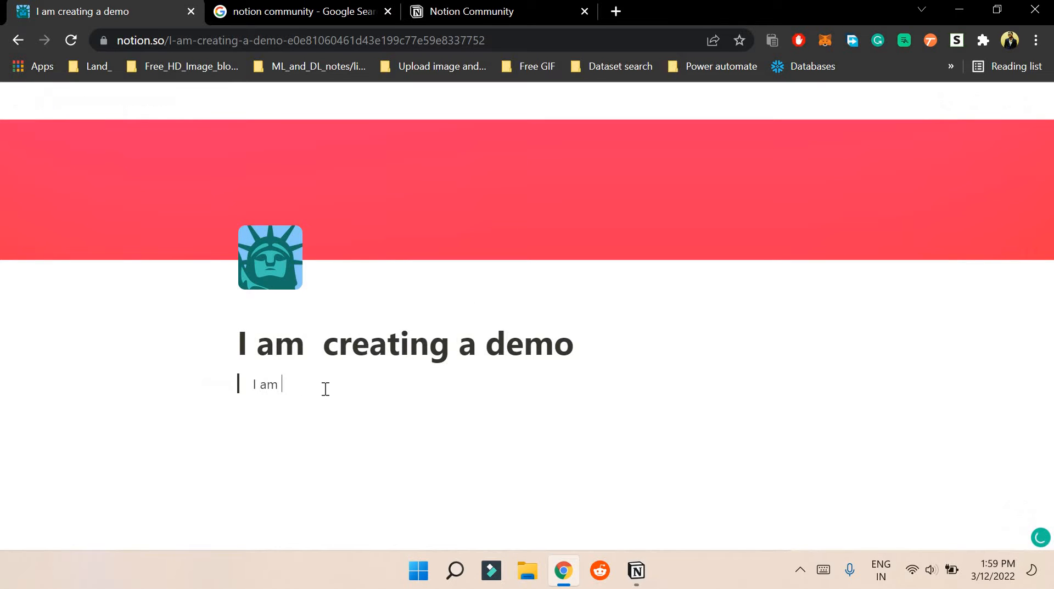
pyautogui.write('writing a quotes')
pyautogui.press('Return')
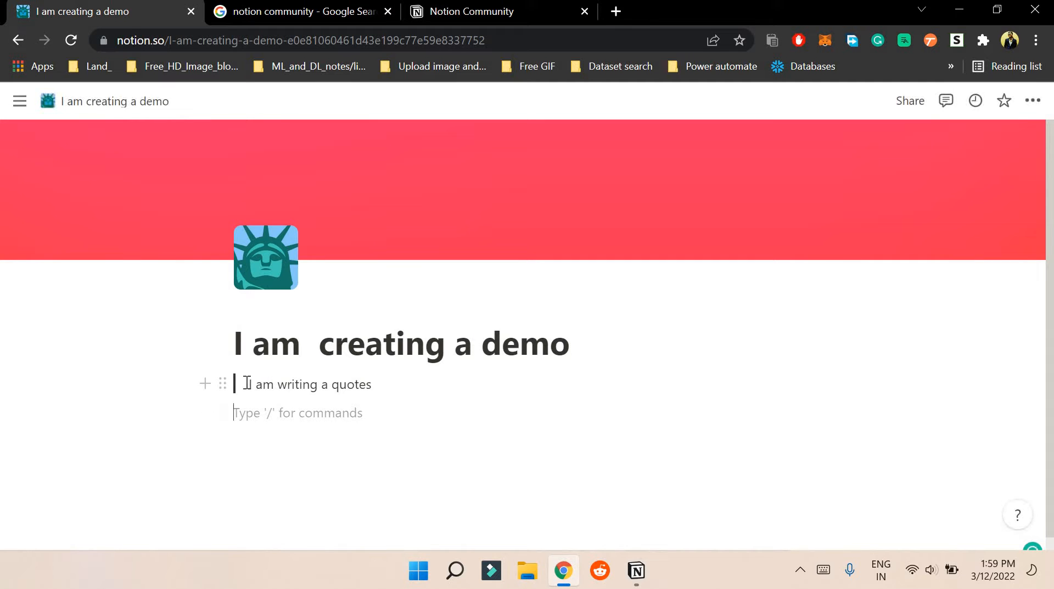
# - Italicize the whole quote text, and try bold on it before removing the bold again
pyautogui.moveTo(333, 381); pyautogui.dragTo(342, 382)
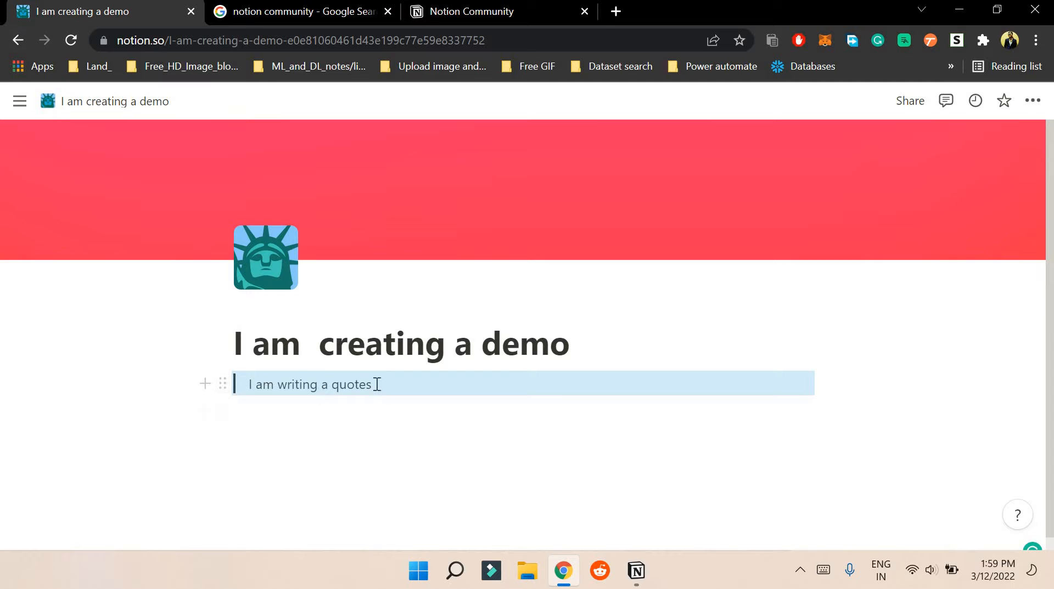
pyautogui.moveTo(377, 383); pyautogui.dragTo(248, 384)
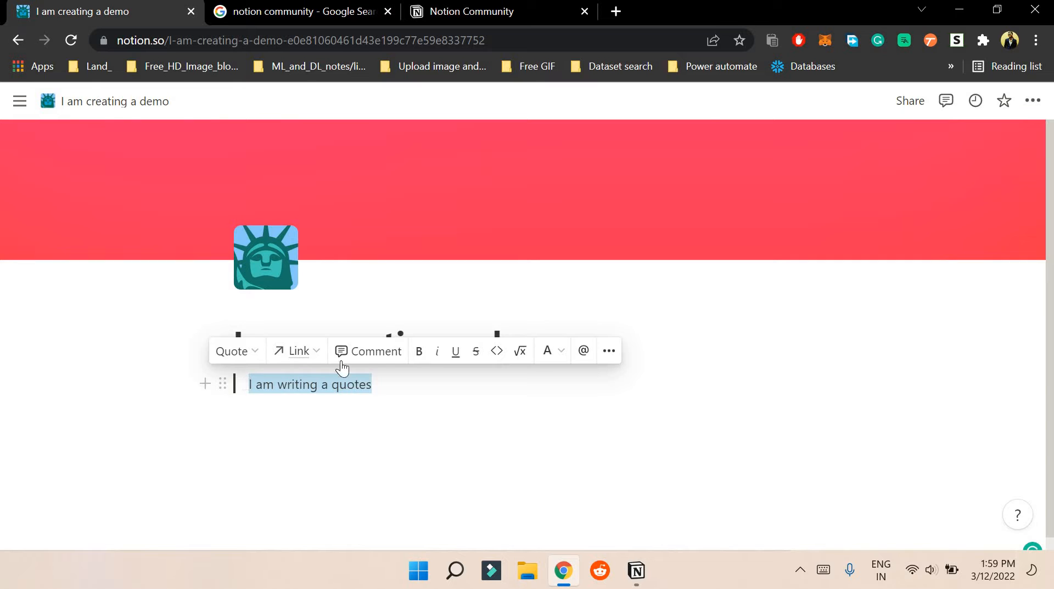
pyautogui.click(440, 352)
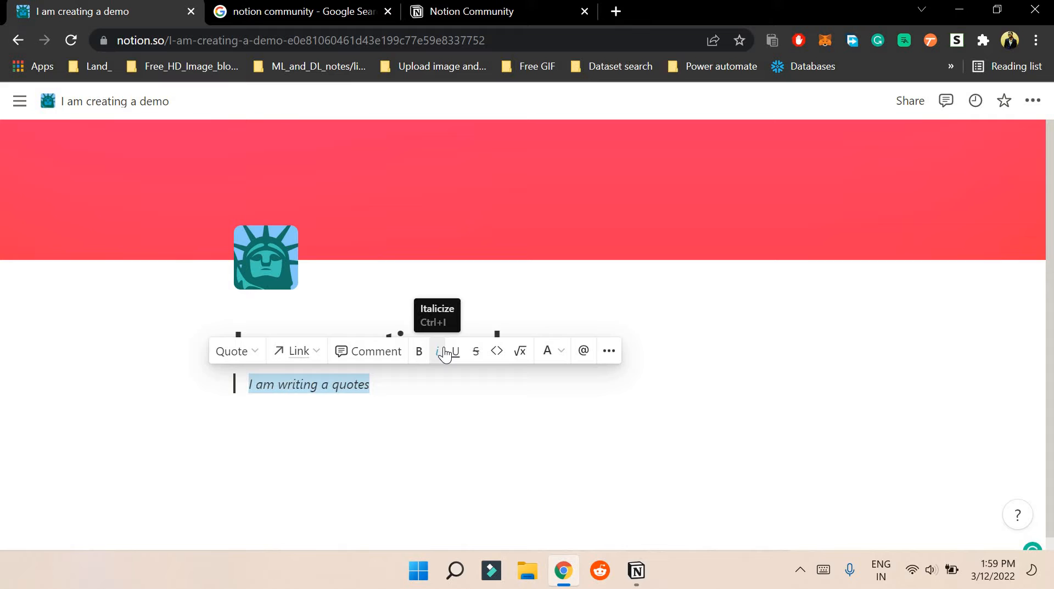
pyautogui.hotkey('ctrl', 'b')
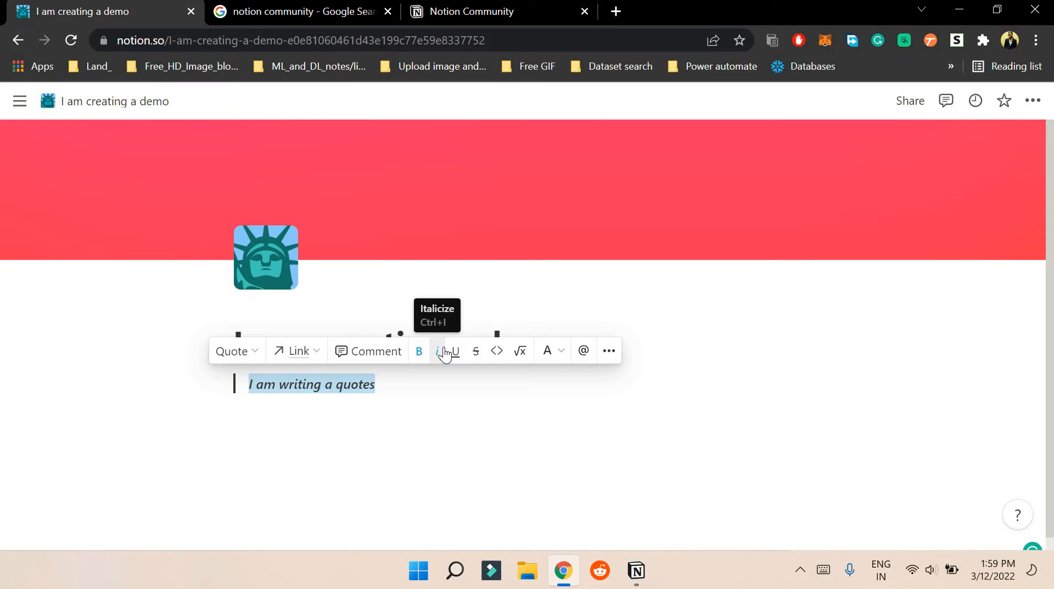
pyautogui.hotkey('ctrl', 'b')
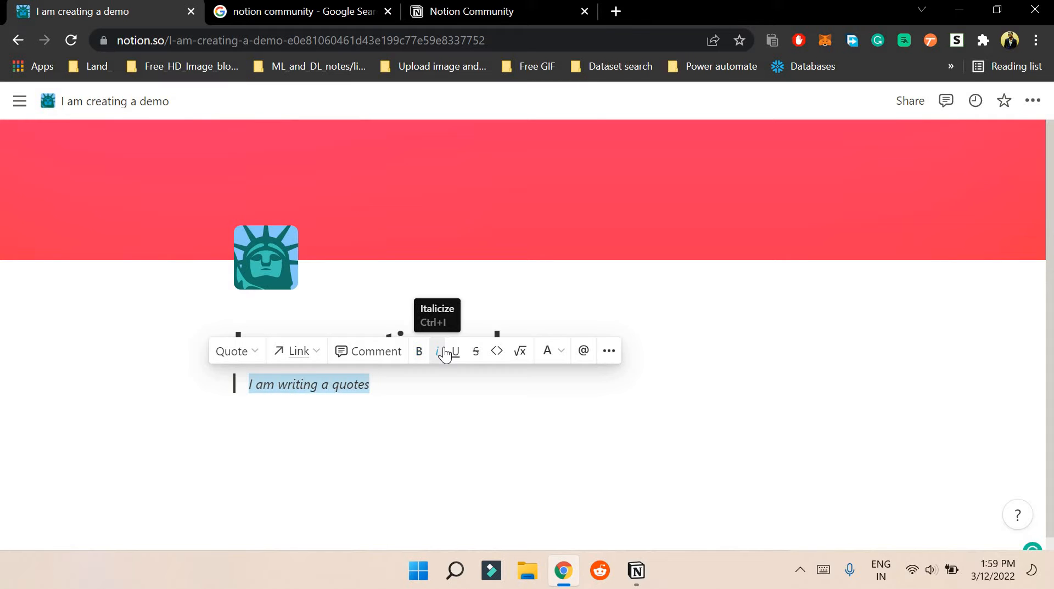
# - Start a new line below the quote, browse the inline, database and media block types, and insert a Code block
pyautogui.click(429, 378)
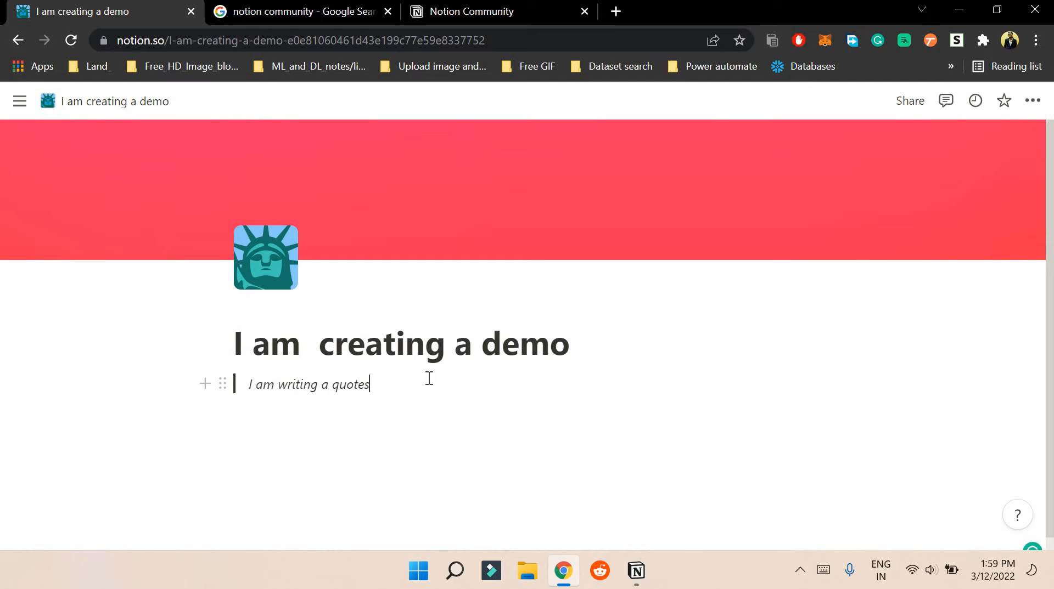
pyautogui.press('Return')
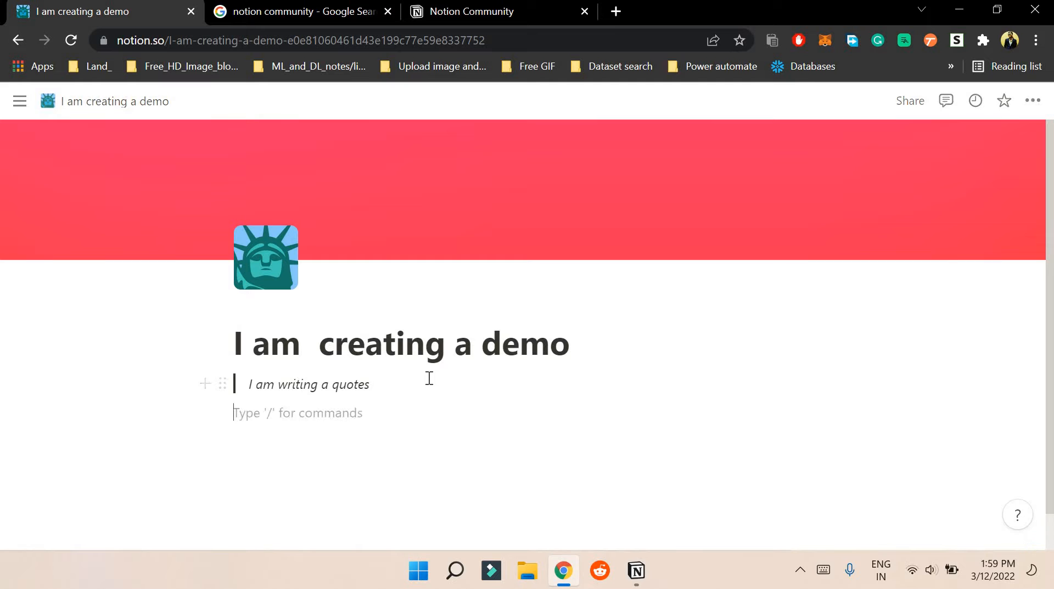
pyautogui.write('/')
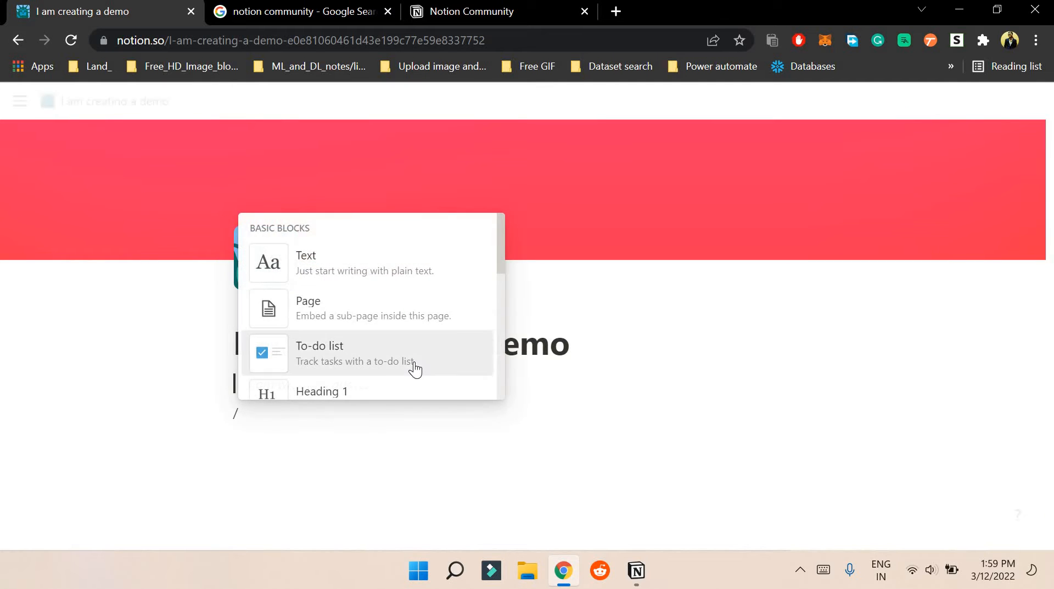
pyautogui.scroll(-6, 412, 368)
pyautogui.scroll(-5, 380, 328)
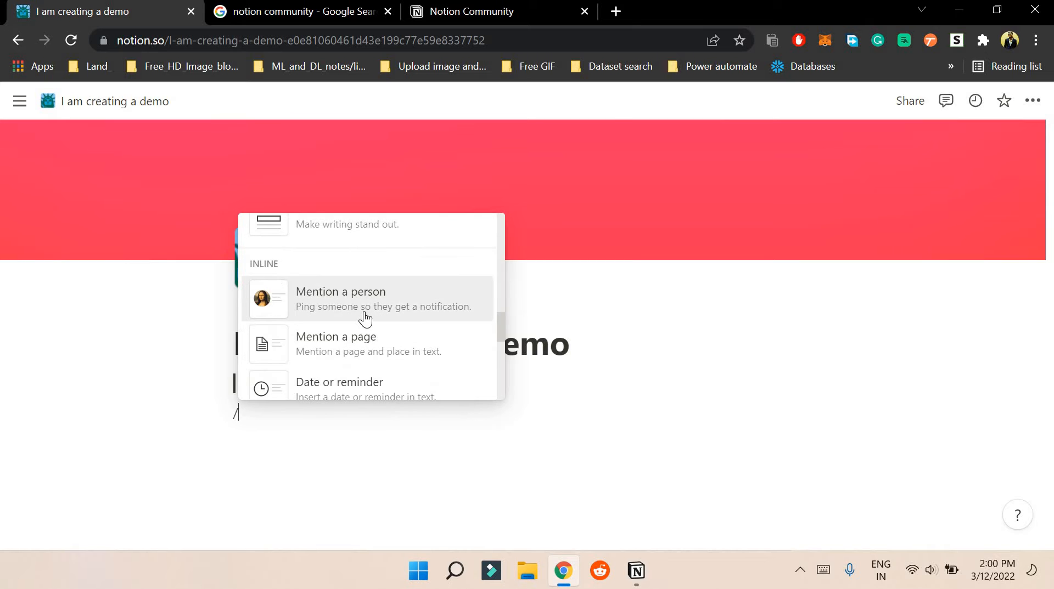
pyautogui.scroll(-3, 400, 315)
pyautogui.scroll(-3, 352, 302)
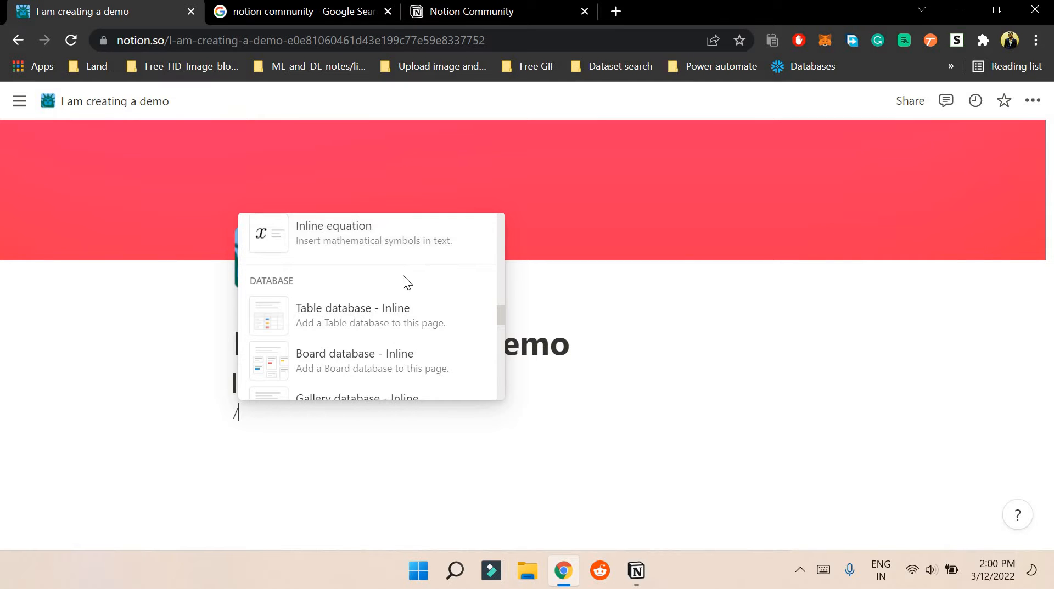
pyautogui.scroll(-5, 383, 300)
pyautogui.scroll(-6, 383, 304)
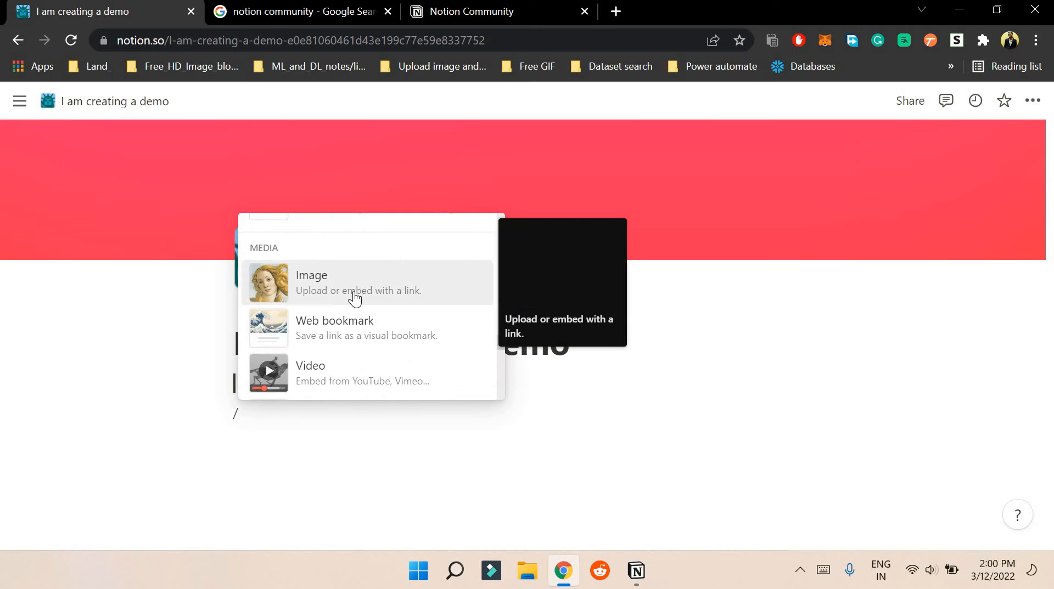
pyautogui.scroll(-2, 354, 298)
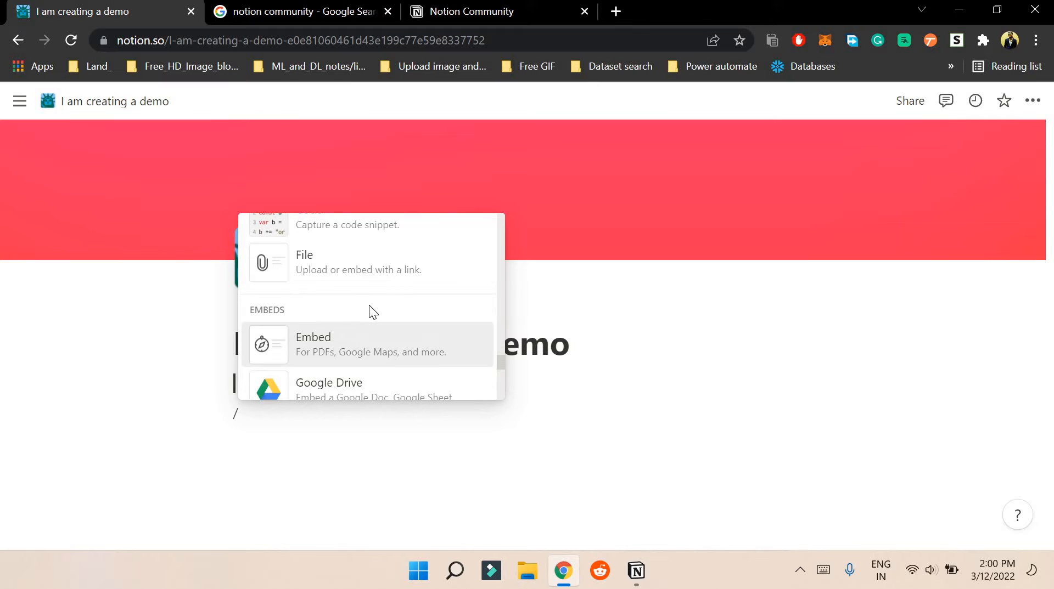
pyautogui.scroll(2, 369, 308)
pyautogui.click(369, 307)
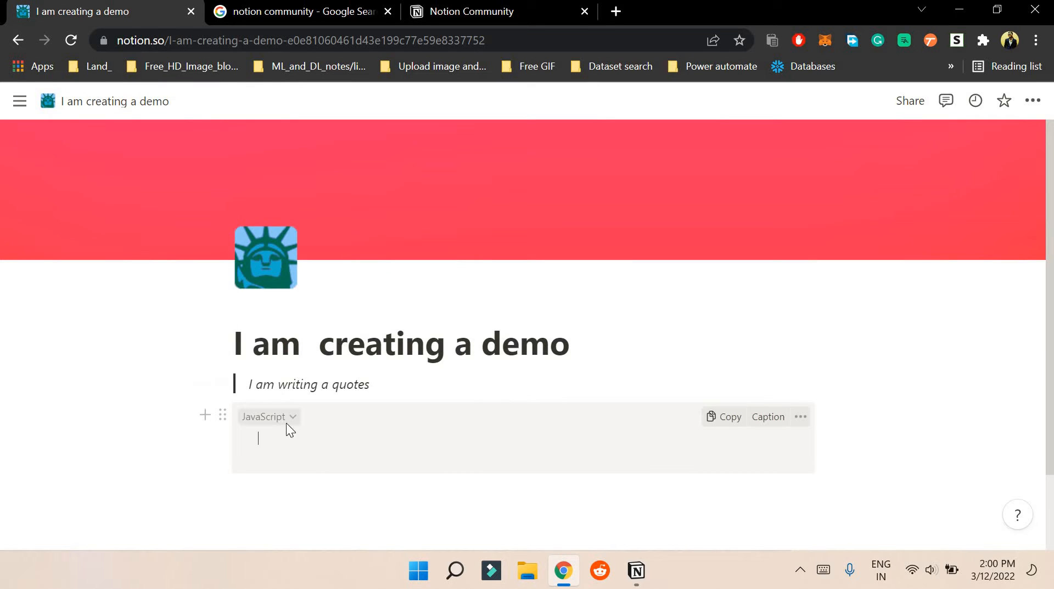
# - Set the code block's language to Python and write print("hello world") in it
pyautogui.click(285, 419)
pyautogui.scroll(-8, 234, 332)
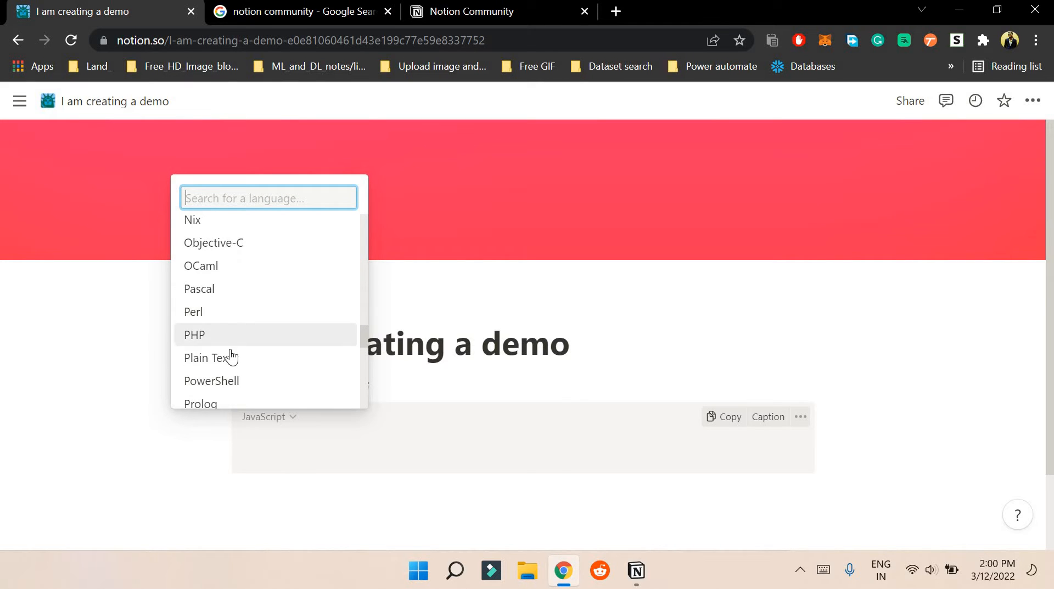
pyautogui.scroll(-2, 222, 337)
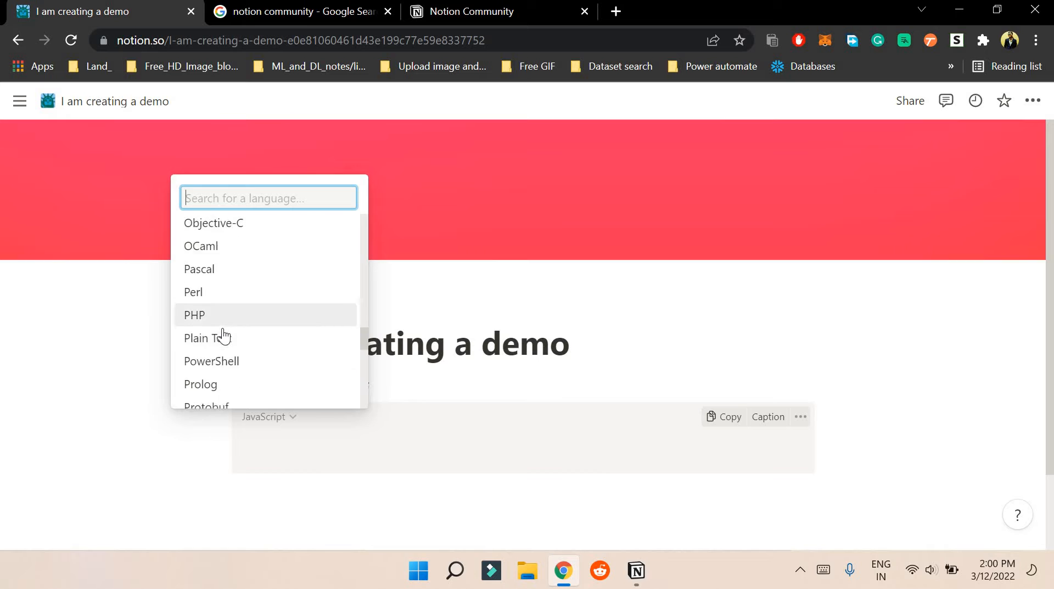
pyautogui.click(220, 369)
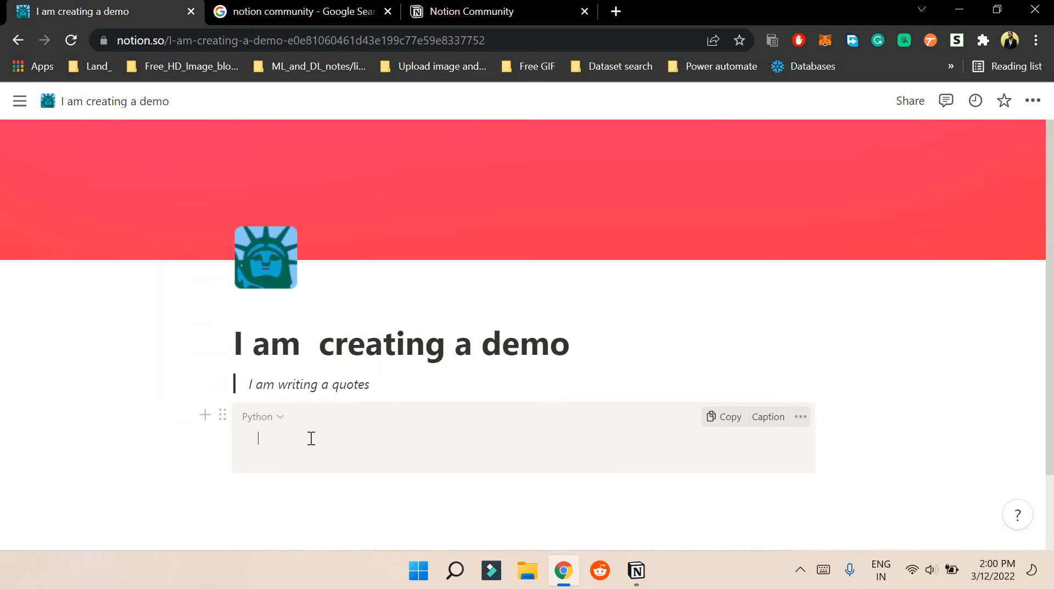
pyautogui.write('print("hello world')
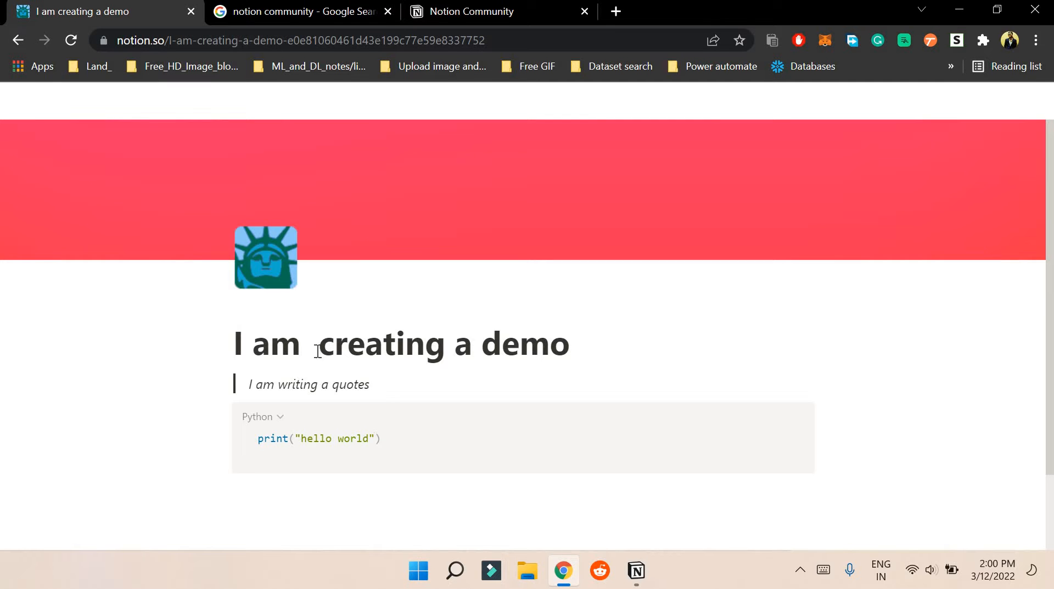
# - Open the block list on a new line below the code block and examine the media and embed block types
pyautogui.scroll(-1, 292, 377)
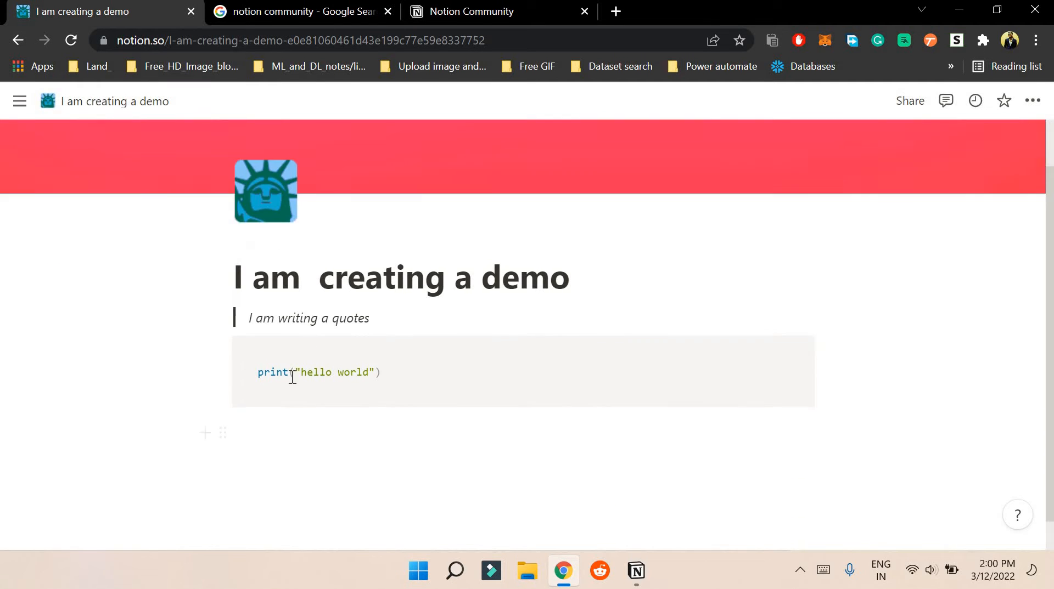
pyautogui.scroll(-1, 292, 377)
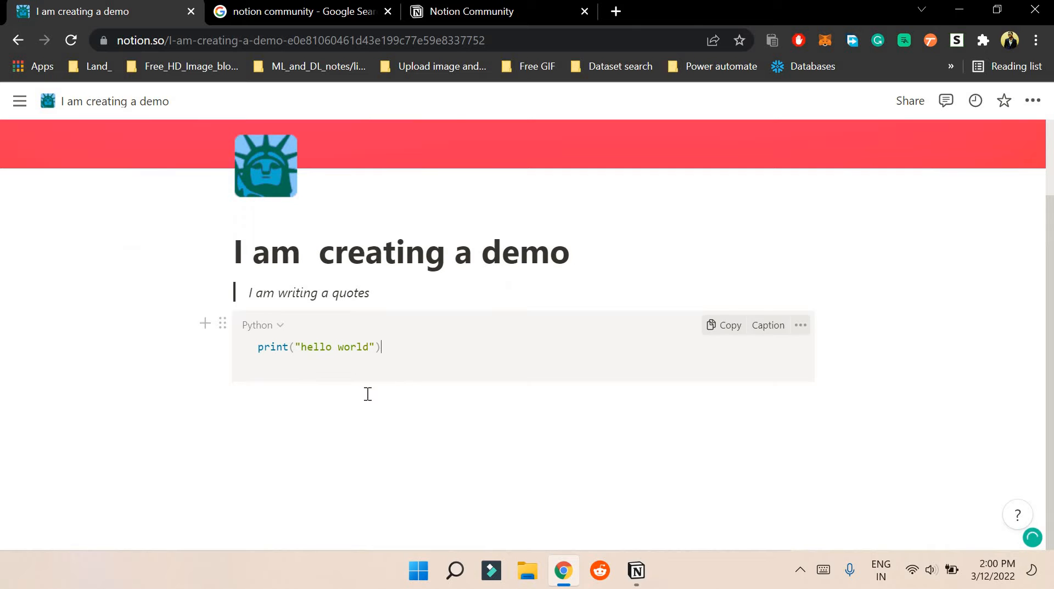
pyautogui.click(341, 399)
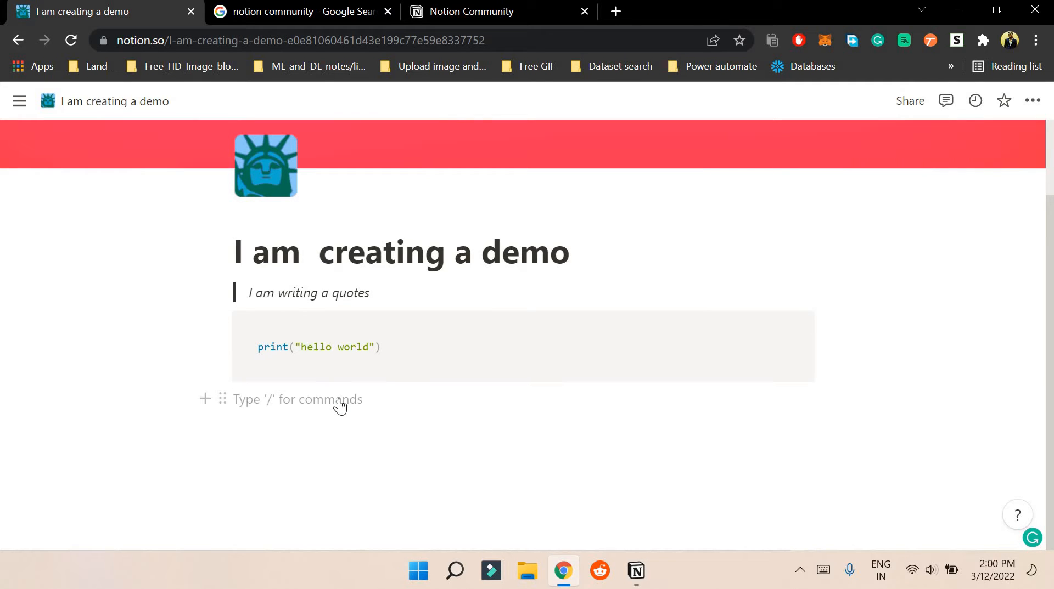
pyautogui.write('/')
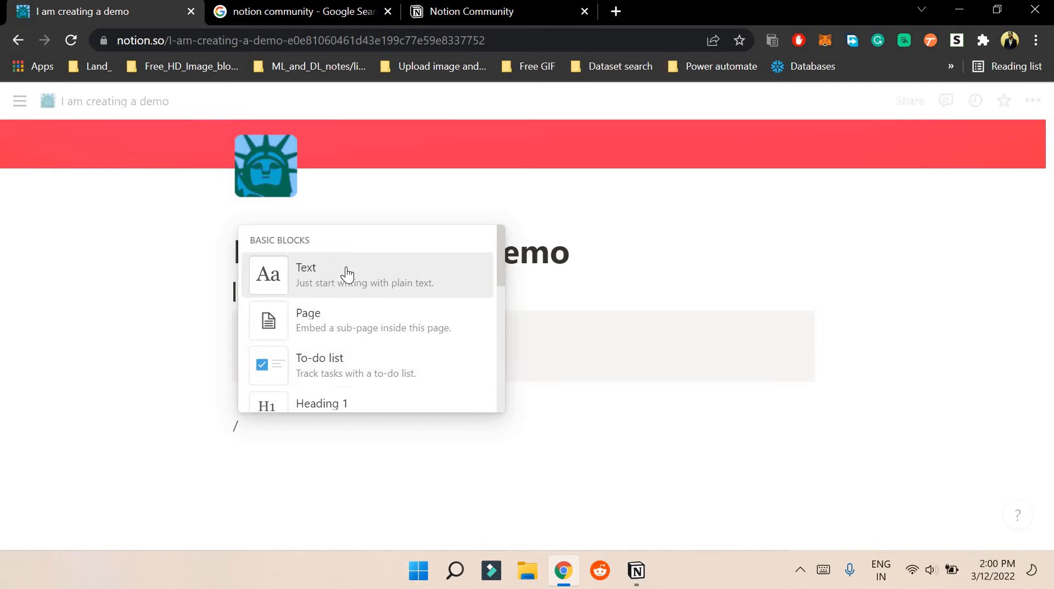
pyautogui.scroll(-20, 346, 273)
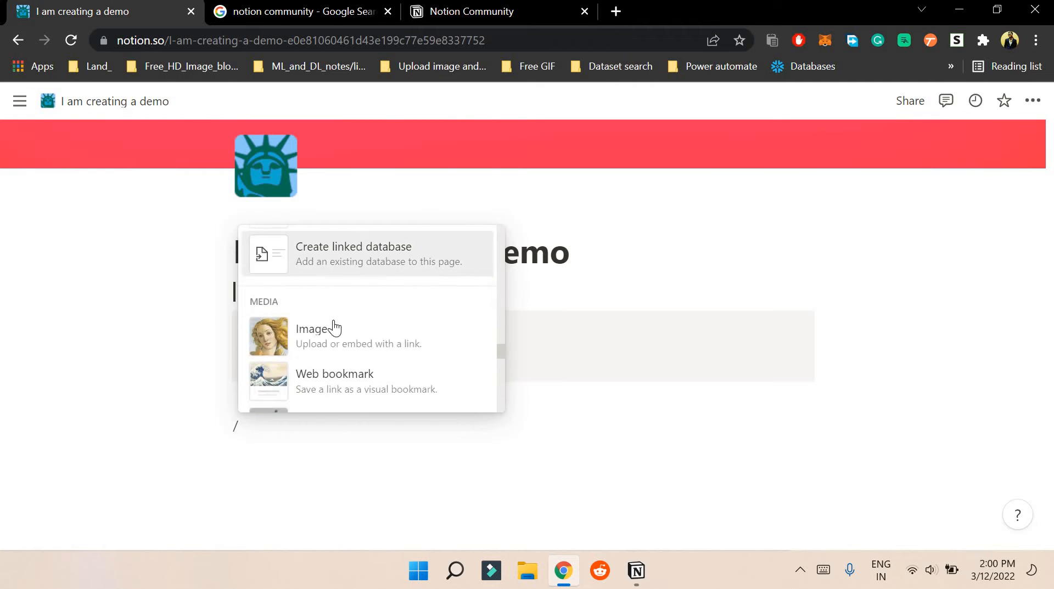
pyautogui.scroll(-5, 337, 318)
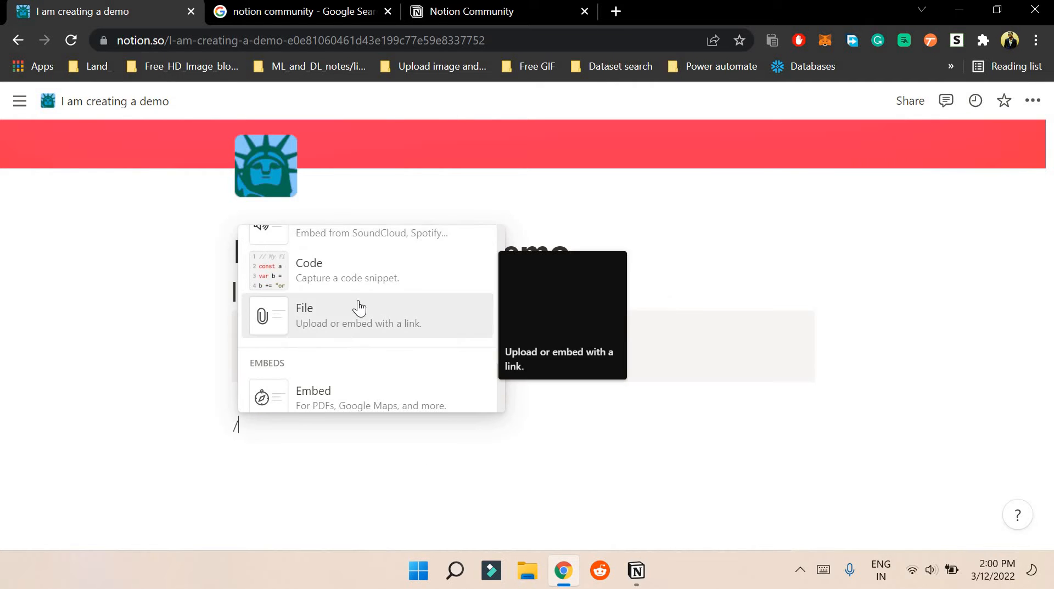
pyautogui.scroll(-3, 356, 305)
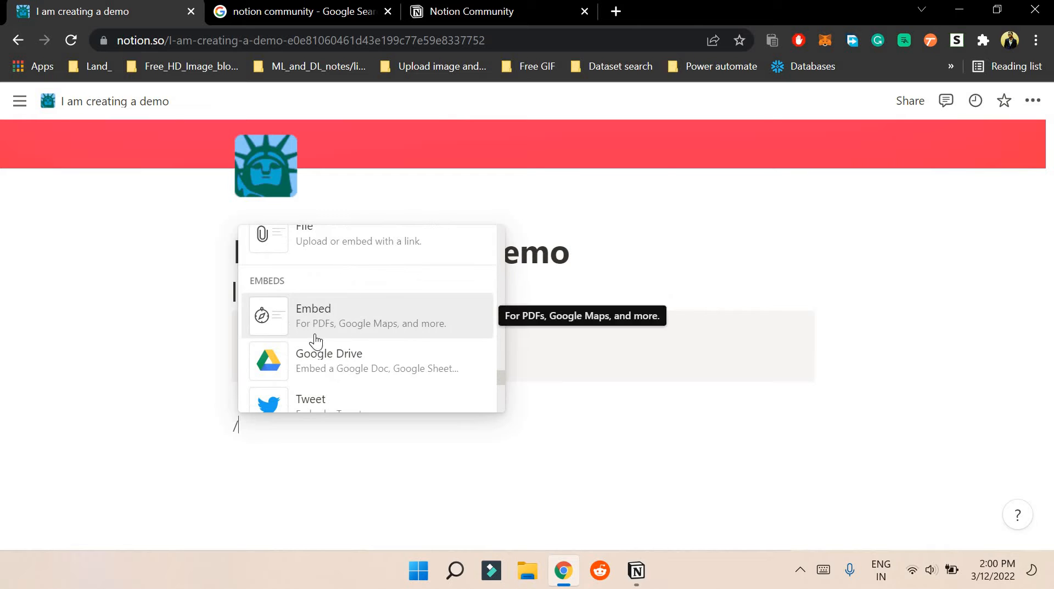
pyautogui.scroll(-2, 359, 366)
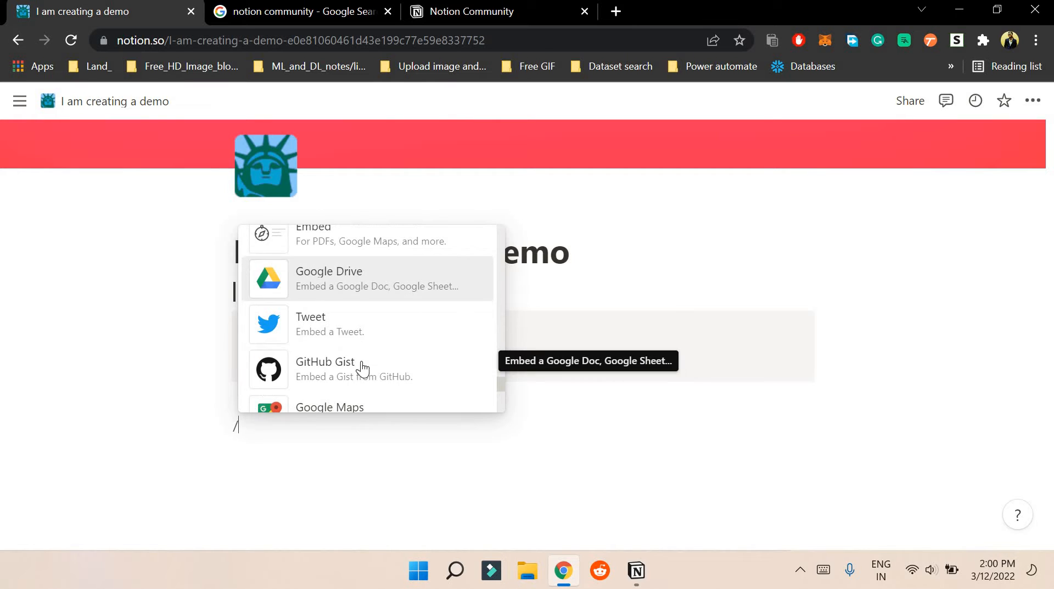
pyautogui.scroll(-2, 362, 369)
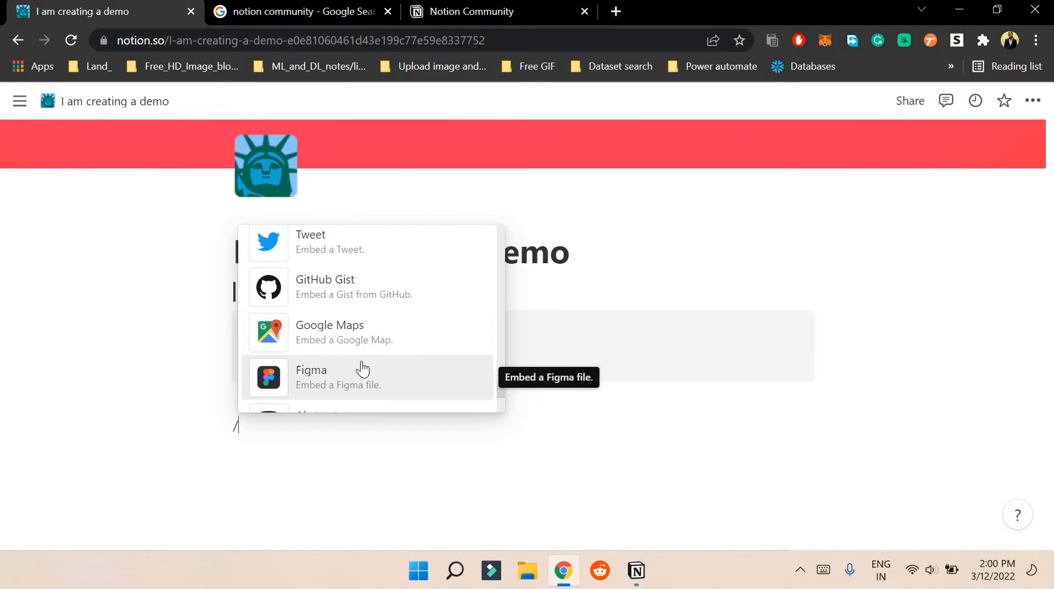
pyautogui.scroll(-2, 362, 369)
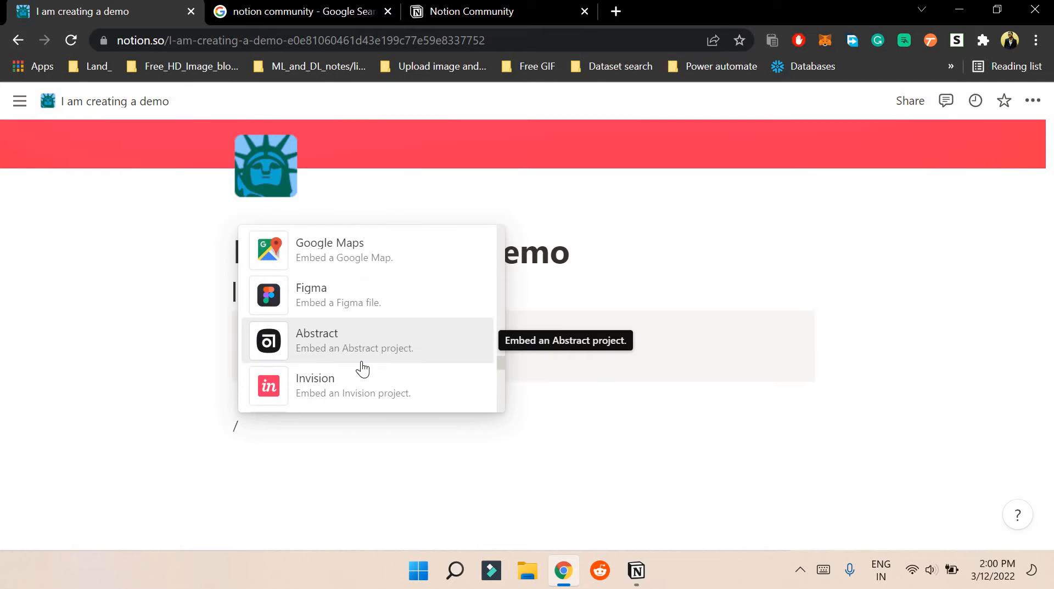
pyautogui.scroll(-6, 362, 369)
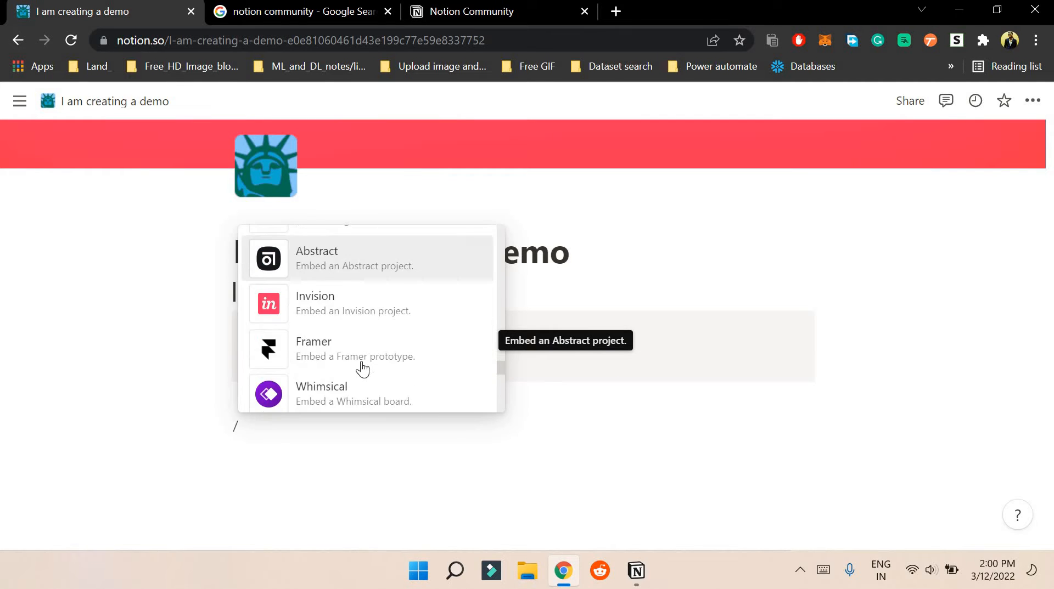
pyautogui.scroll(-1, 362, 369)
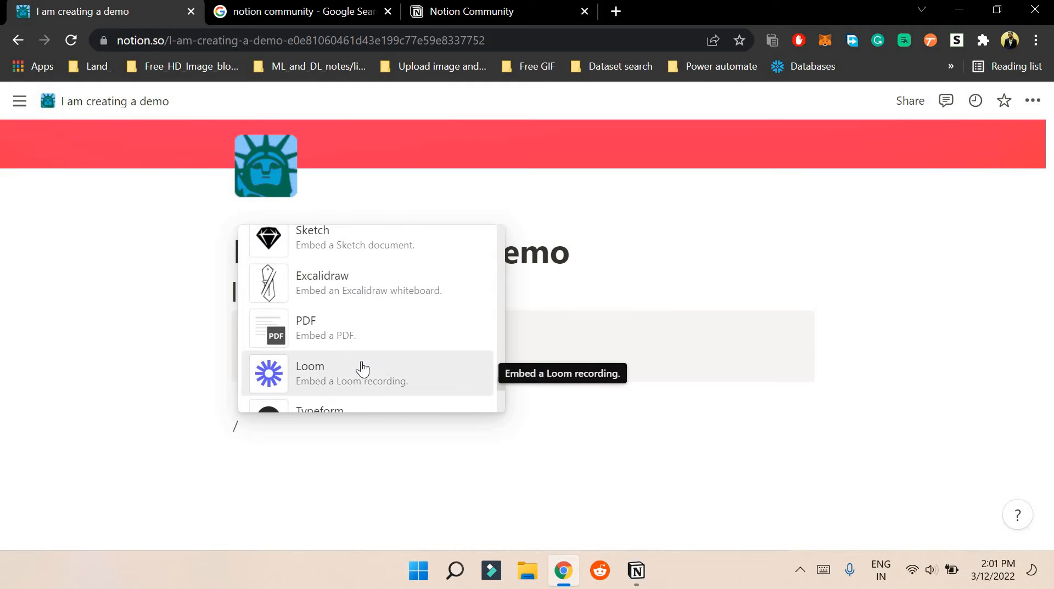
pyautogui.scroll(-2, 361, 369)
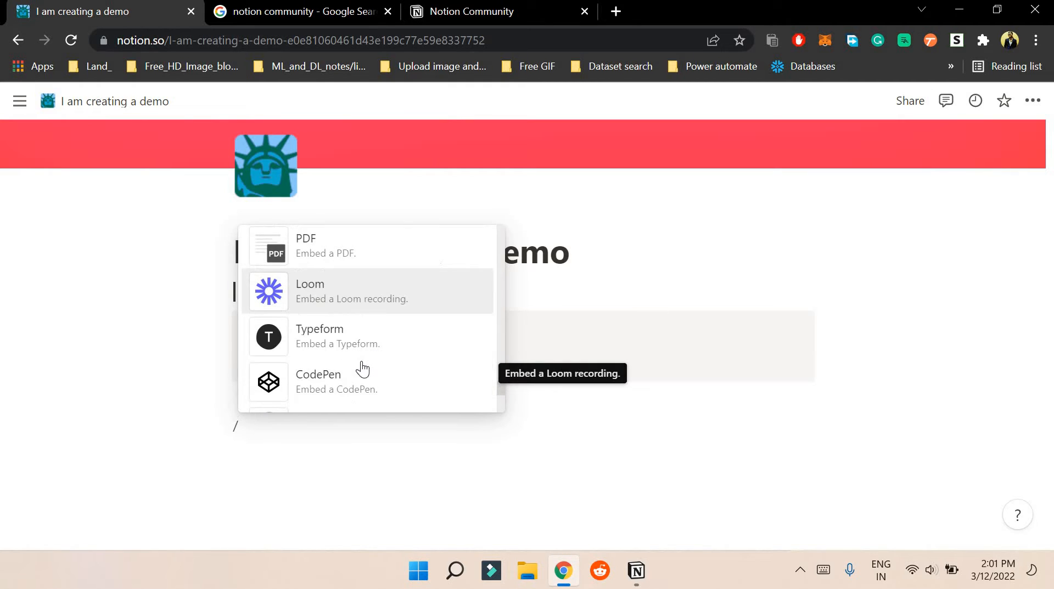
pyautogui.scroll(-2, 360, 369)
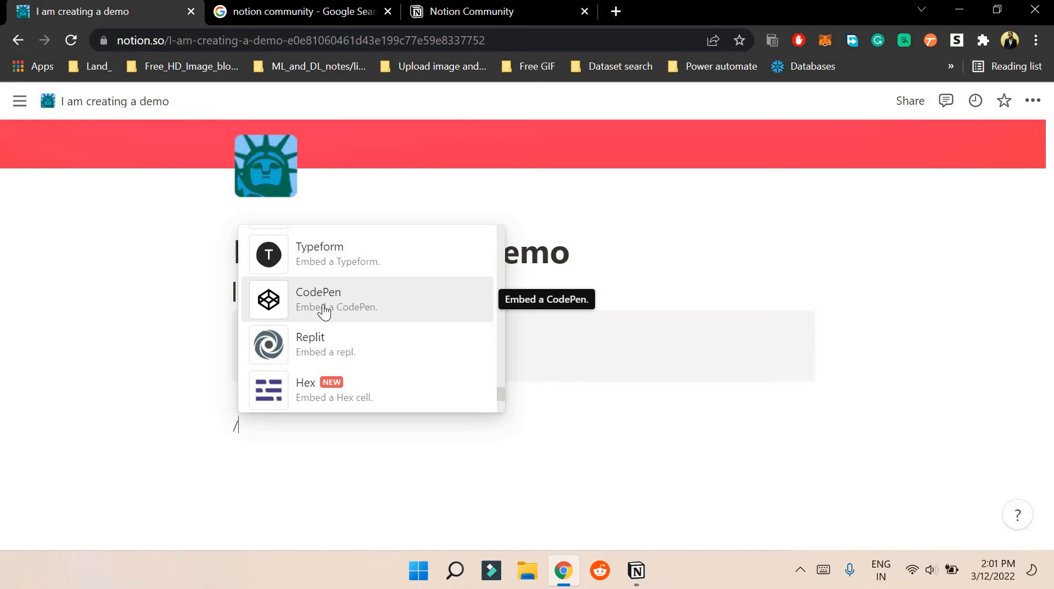
pyautogui.scroll(-2, 324, 311)
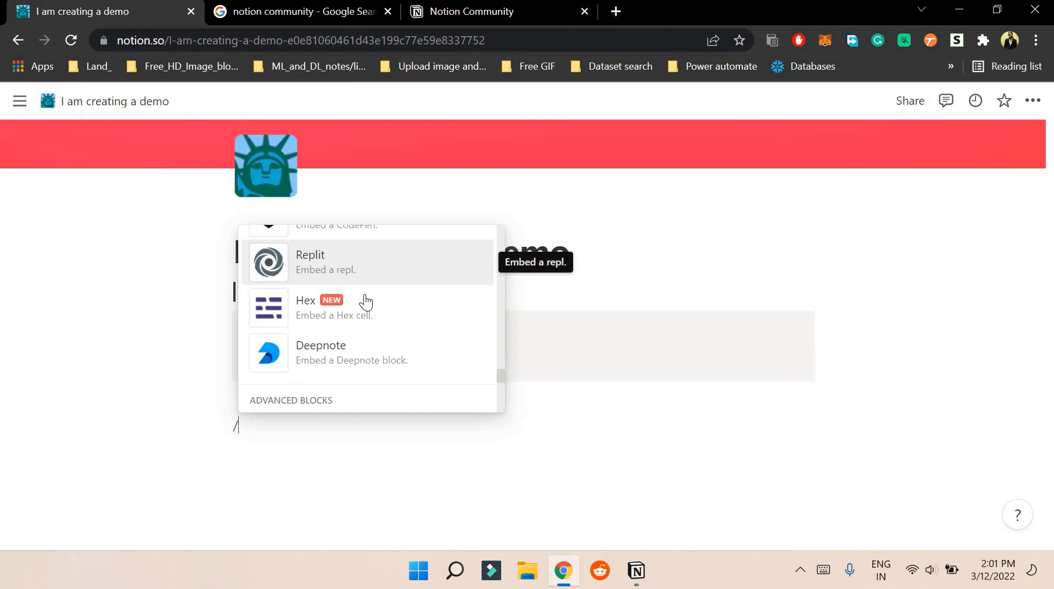
pyautogui.scroll(-1, 351, 307)
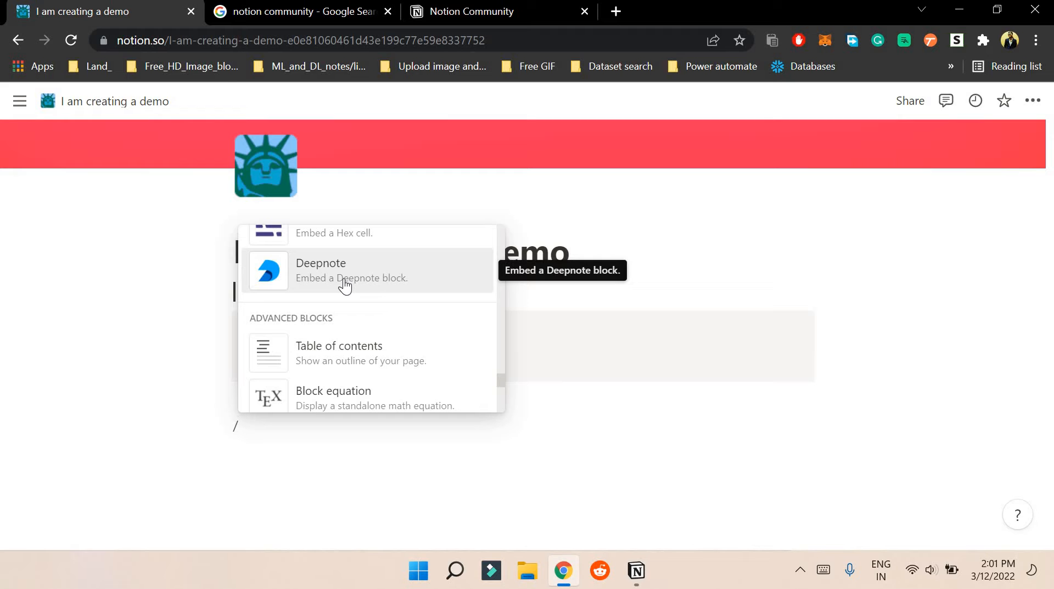
# - Examine the advanced blocks, turn-into options, block actions and colors, then close the block list without choosing any
pyautogui.scroll(-2, 346, 286)
pyautogui.scroll(-2, 354, 289)
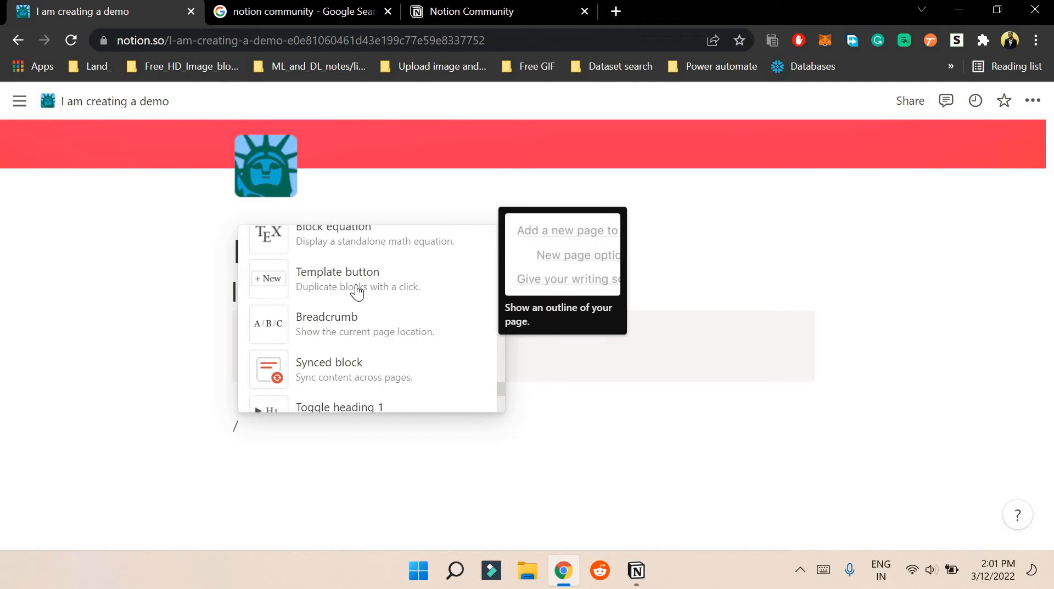
pyautogui.scroll(-2, 354, 293)
pyautogui.scroll(-5, 381, 321)
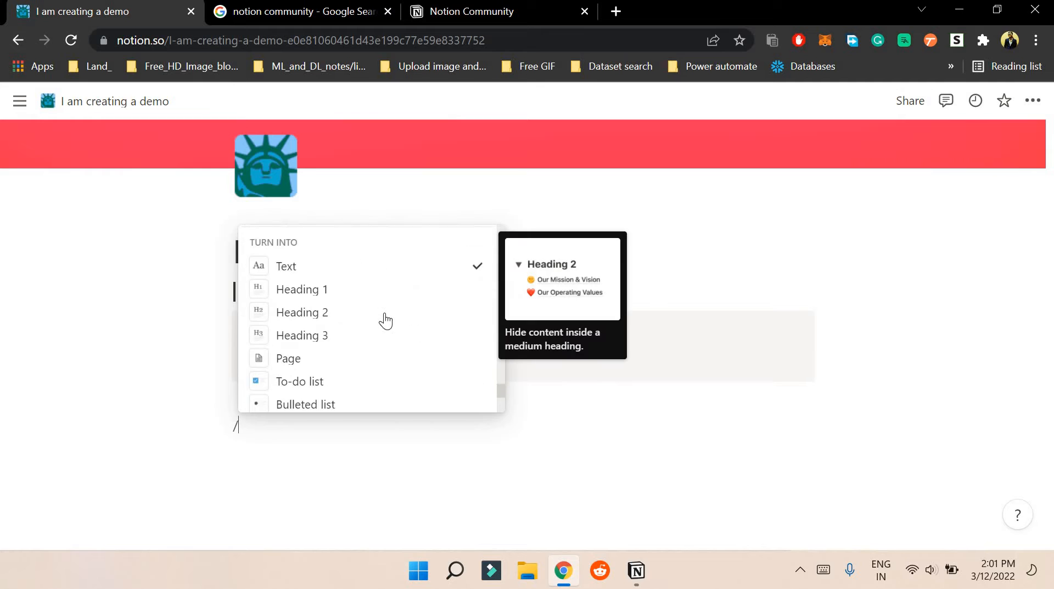
pyautogui.scroll(-1, 329, 275)
pyautogui.scroll(-3, 347, 340)
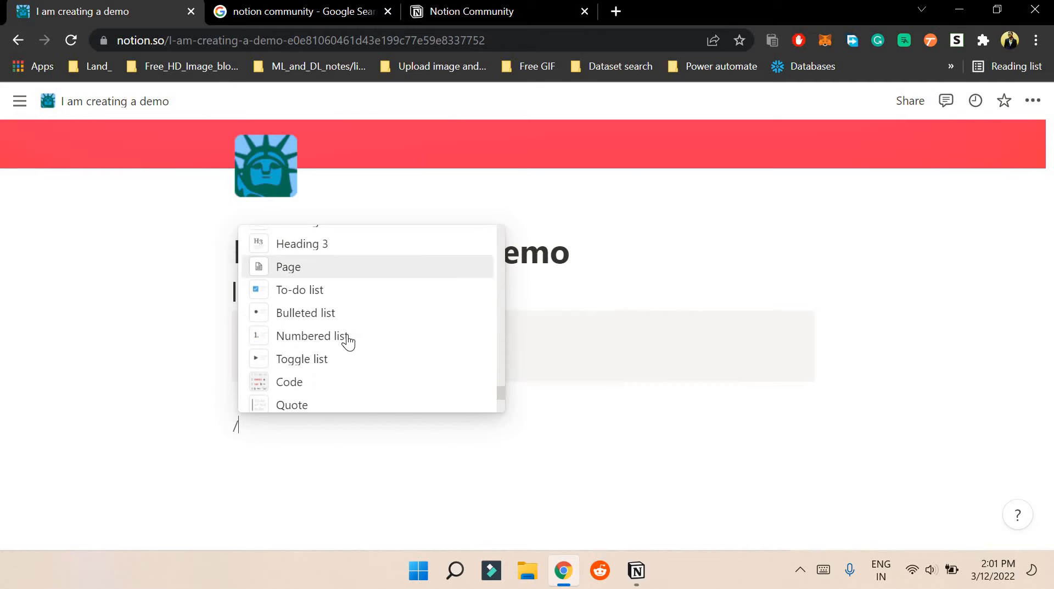
pyautogui.scroll(-8, 348, 340)
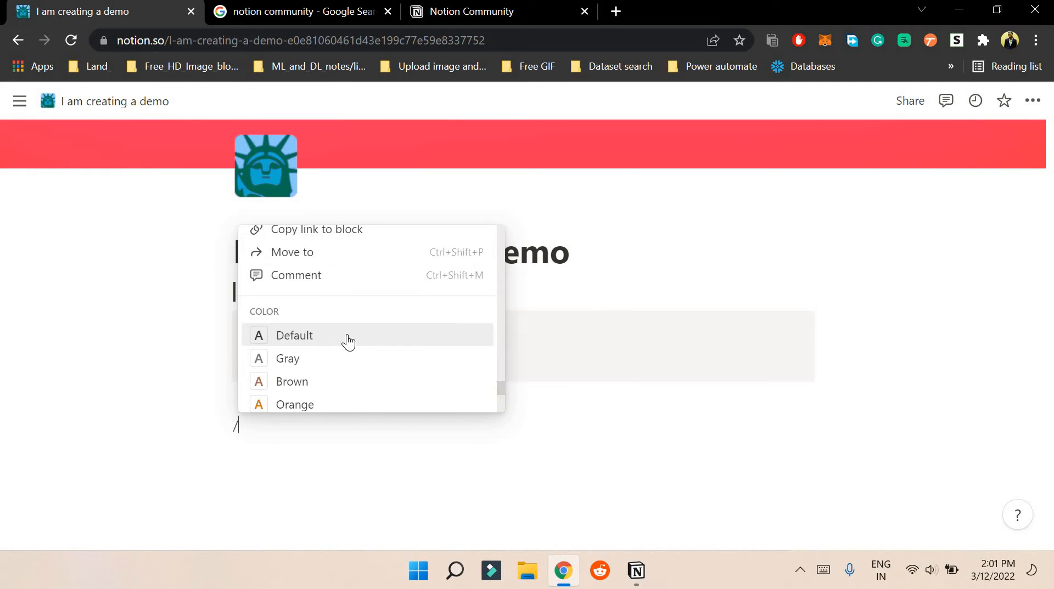
pyautogui.scroll(-7, 347, 341)
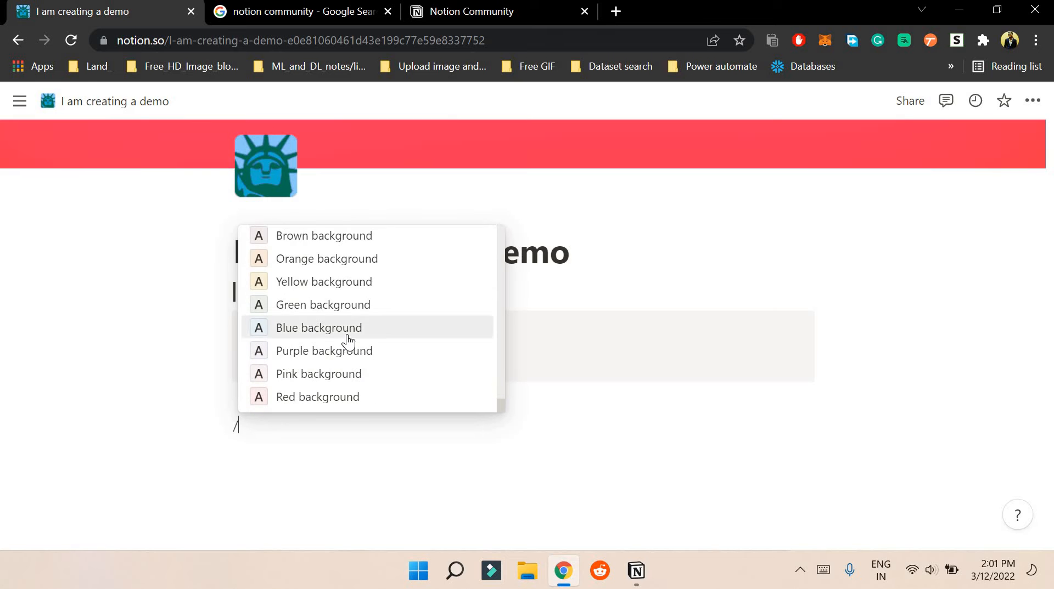
pyautogui.scroll(1, 348, 341)
pyautogui.click(666, 357)
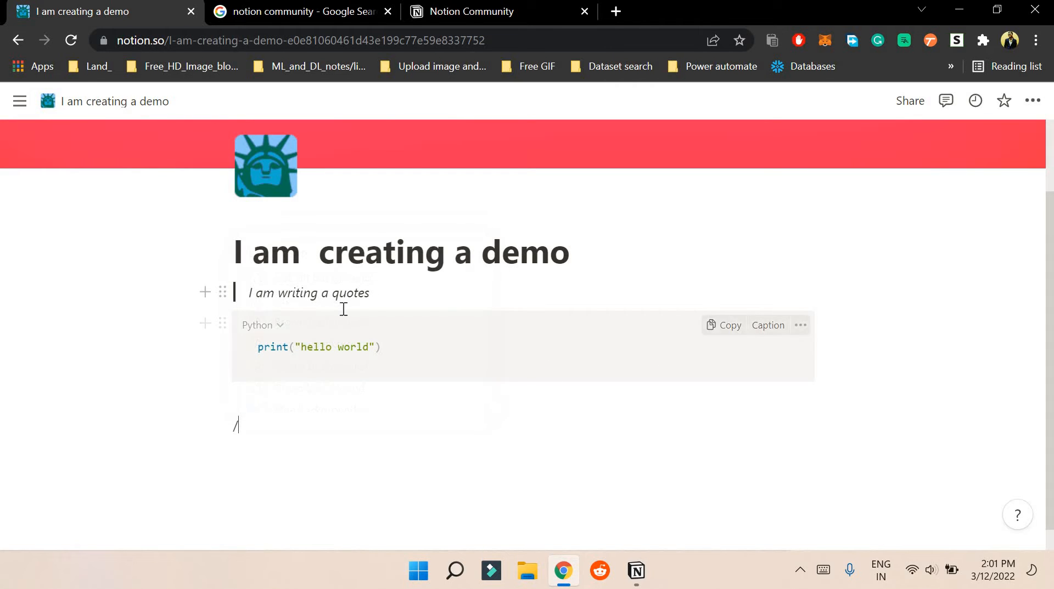
# - Open the block actions for the quote "I am writing a quotes" and set the block's text color to Yellow
pyautogui.moveTo(370, 294); pyautogui.dragTo(245, 294)
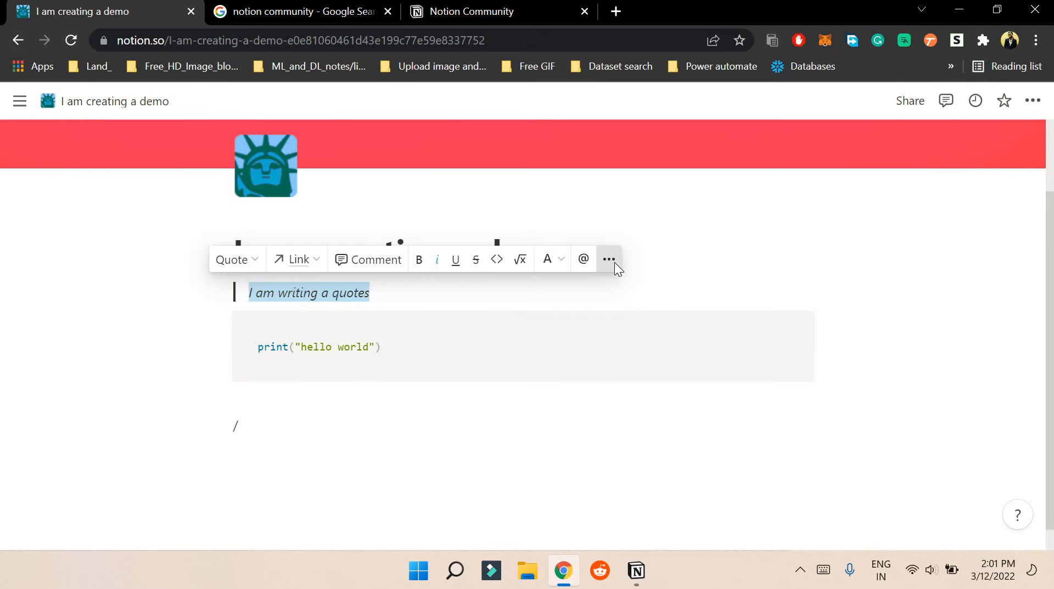
pyautogui.click(613, 264)
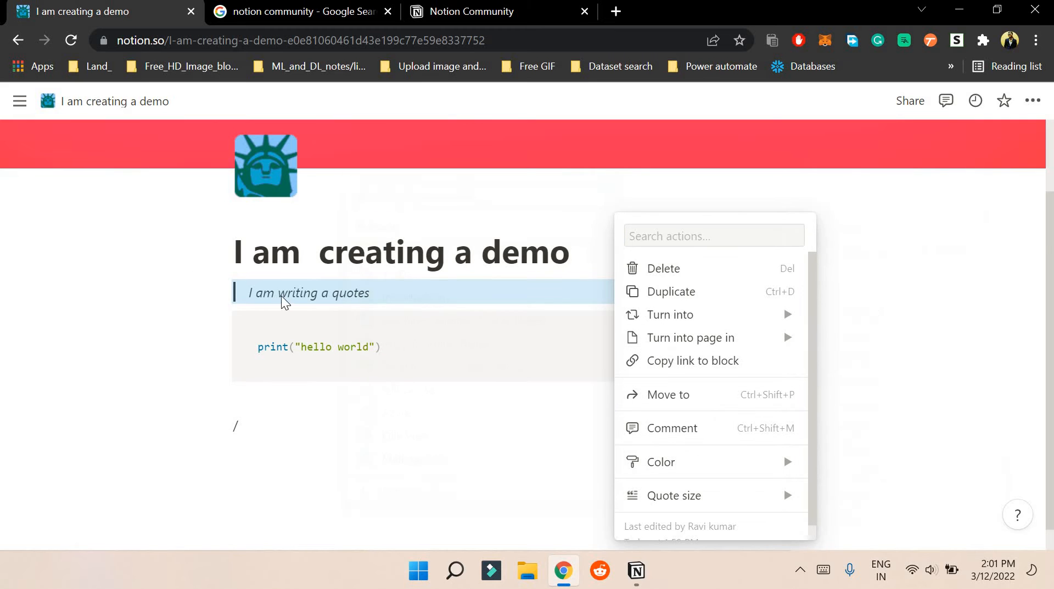
pyautogui.click(214, 292)
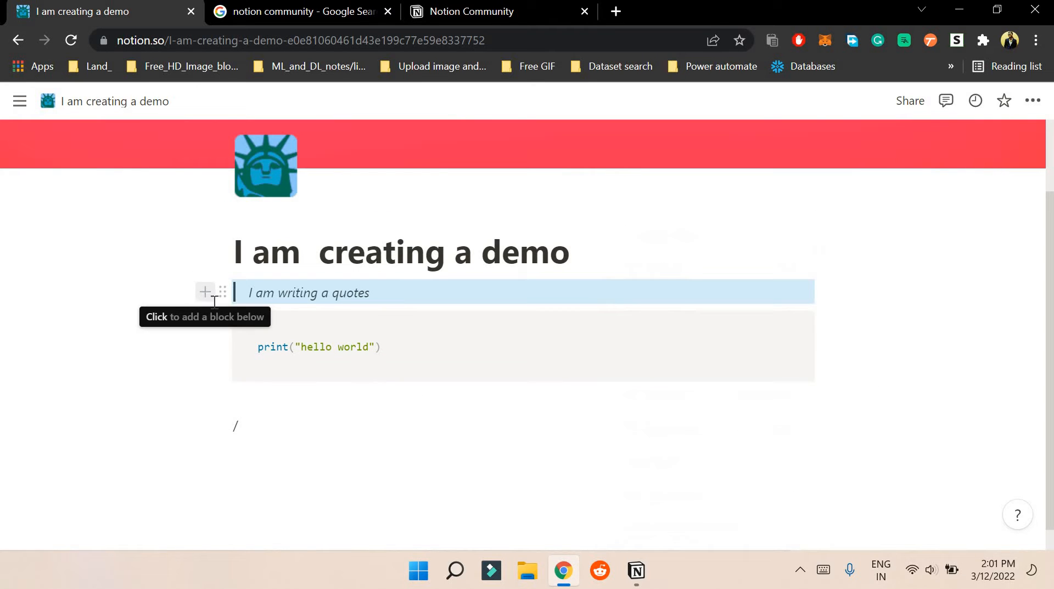
pyautogui.click(223, 297)
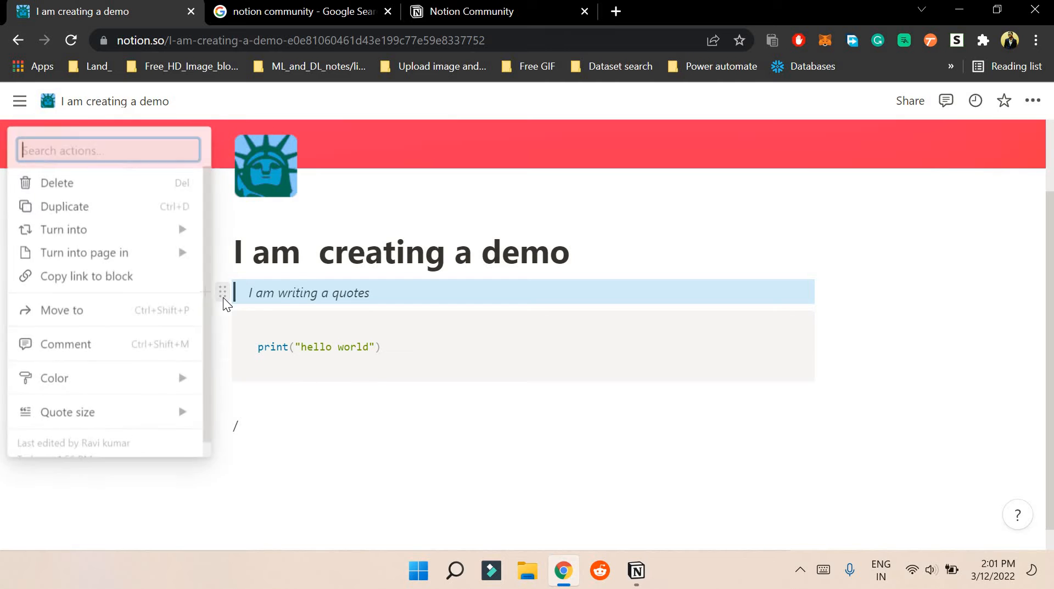
pyautogui.click(141, 255)
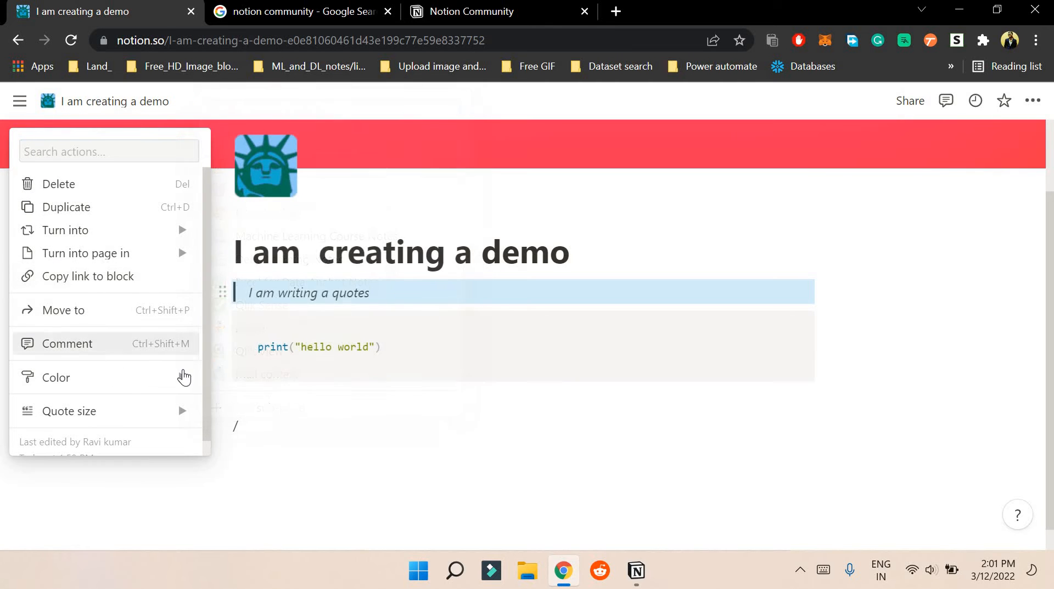
pyautogui.moveTo(185, 378)
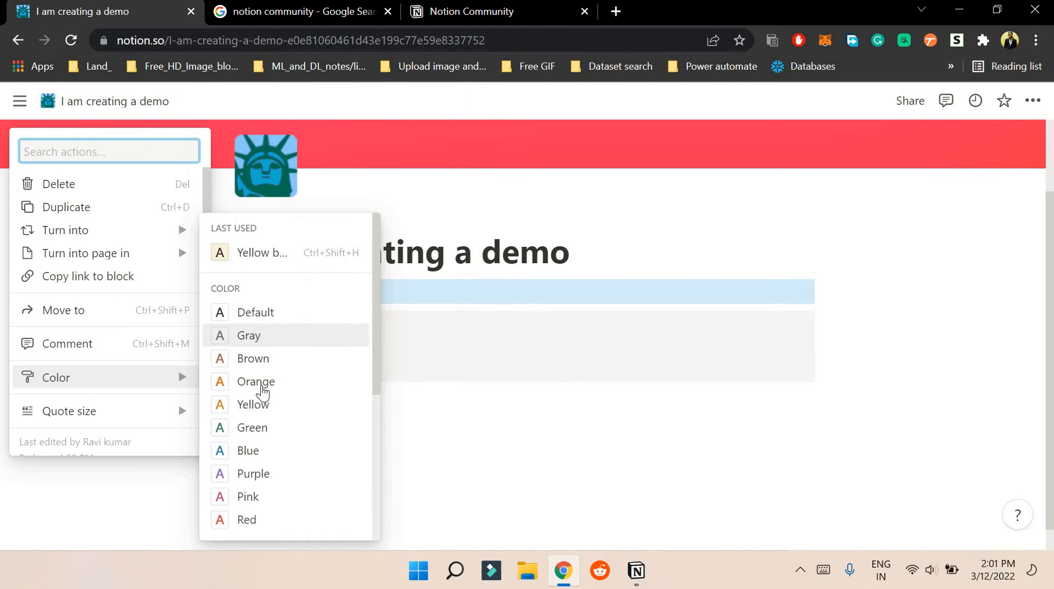
pyautogui.click(259, 401)
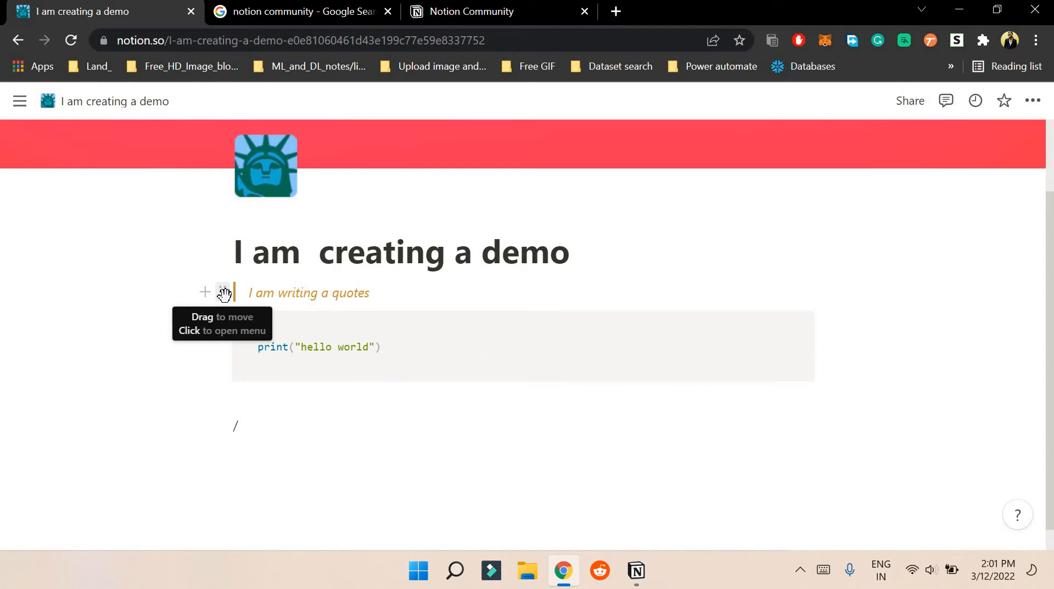
# - Apply the Yellow background to the full text of the quote "I am writing a quotes"
pyautogui.click(225, 297)
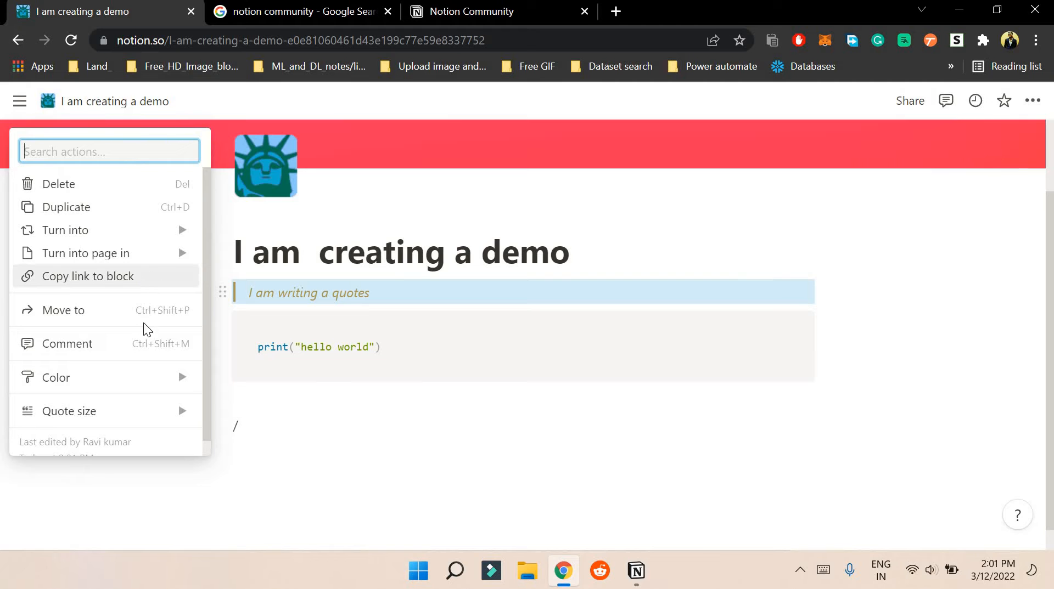
pyautogui.scroll(-1, 145, 337)
pyautogui.click(378, 296)
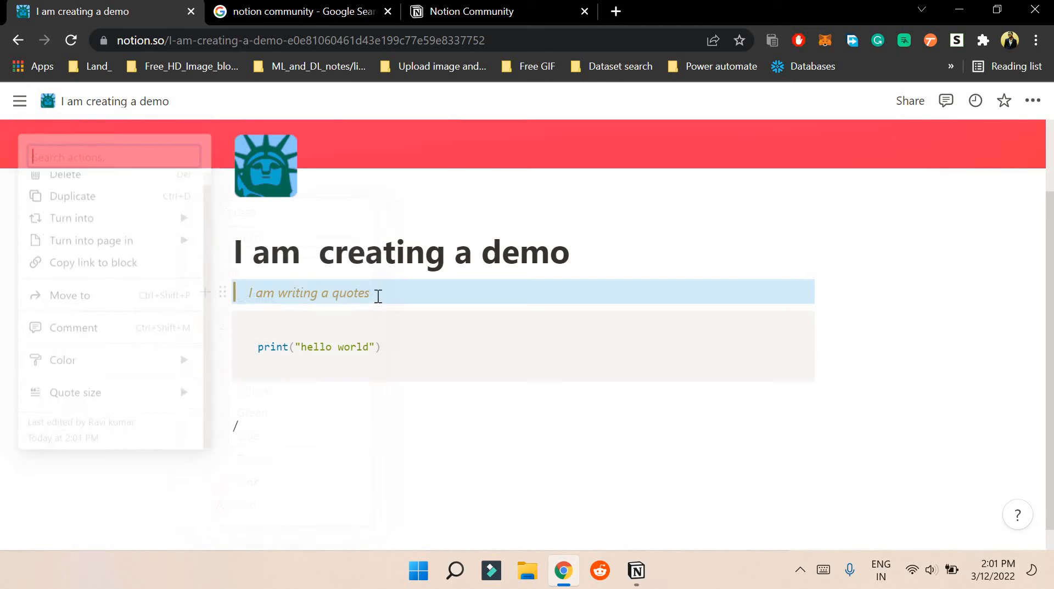
pyautogui.moveTo(371, 295); pyautogui.dragTo(250, 295)
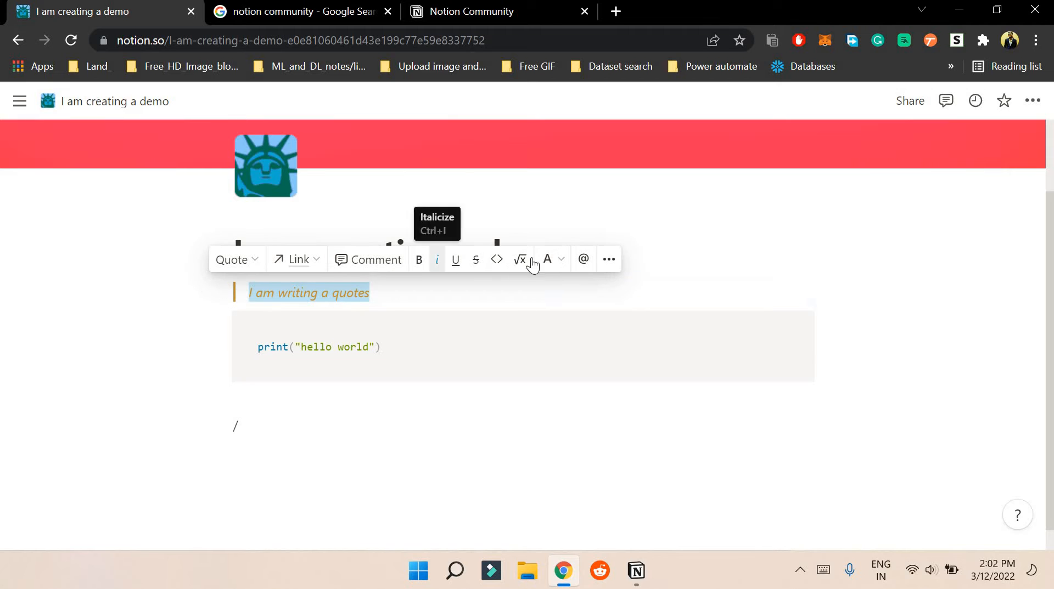
pyautogui.click(556, 263)
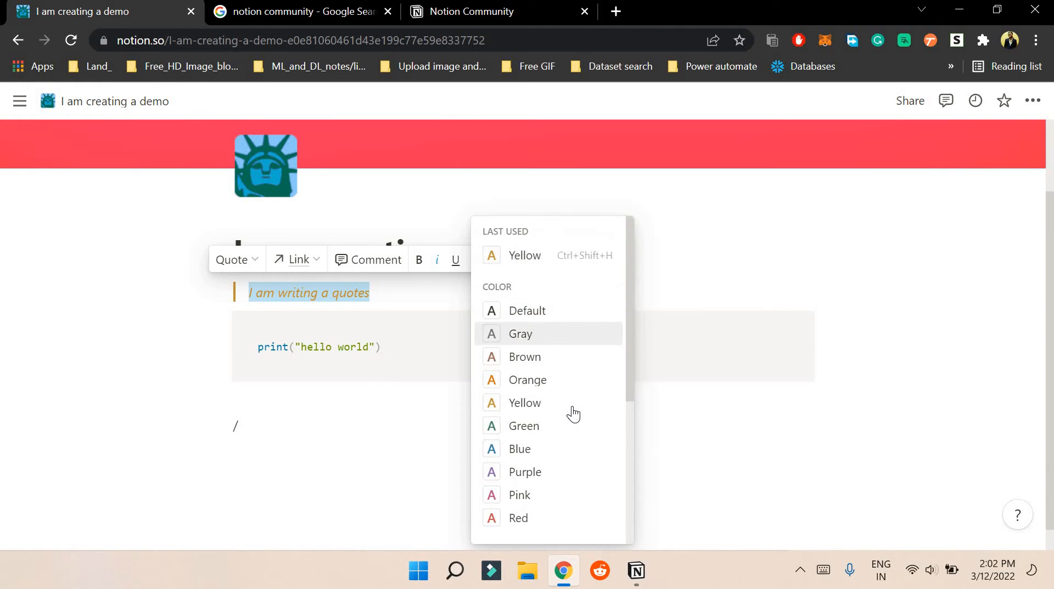
pyautogui.scroll(-5, 570, 414)
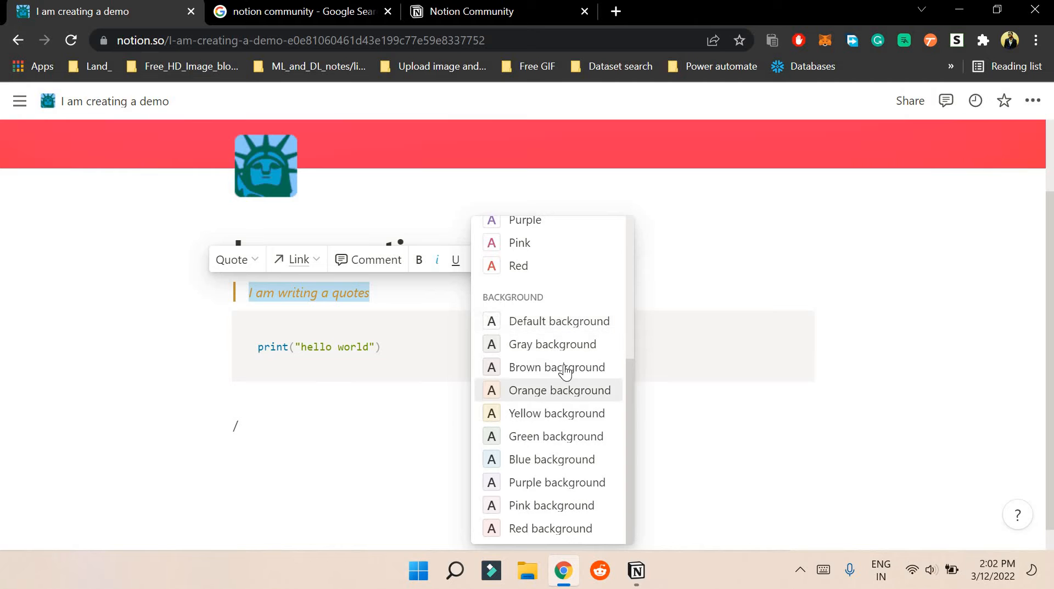
pyautogui.click(519, 416)
pyautogui.click(447, 453)
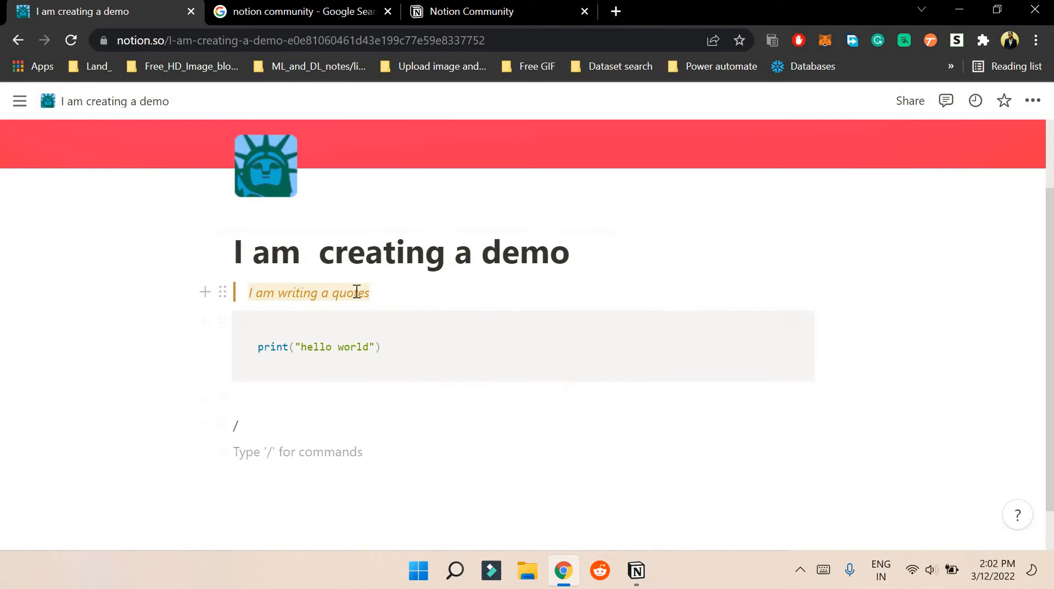
pyautogui.click(435, 396)
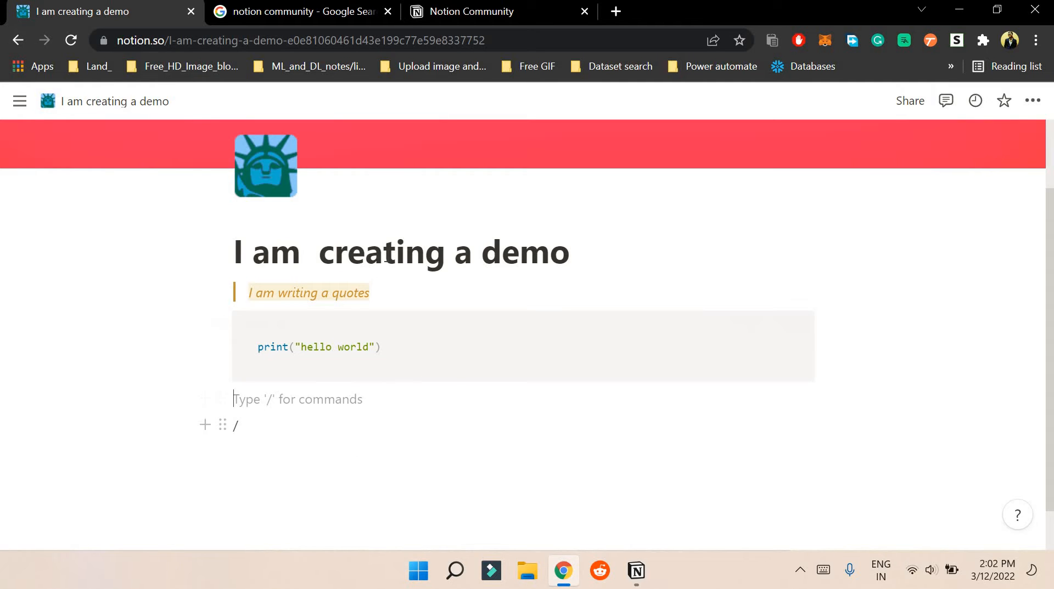
# - Switch to the To-Do _demo page and add a card named "Buy eggs" to the Next Up group
pyautogui.moveTo(20, 101)
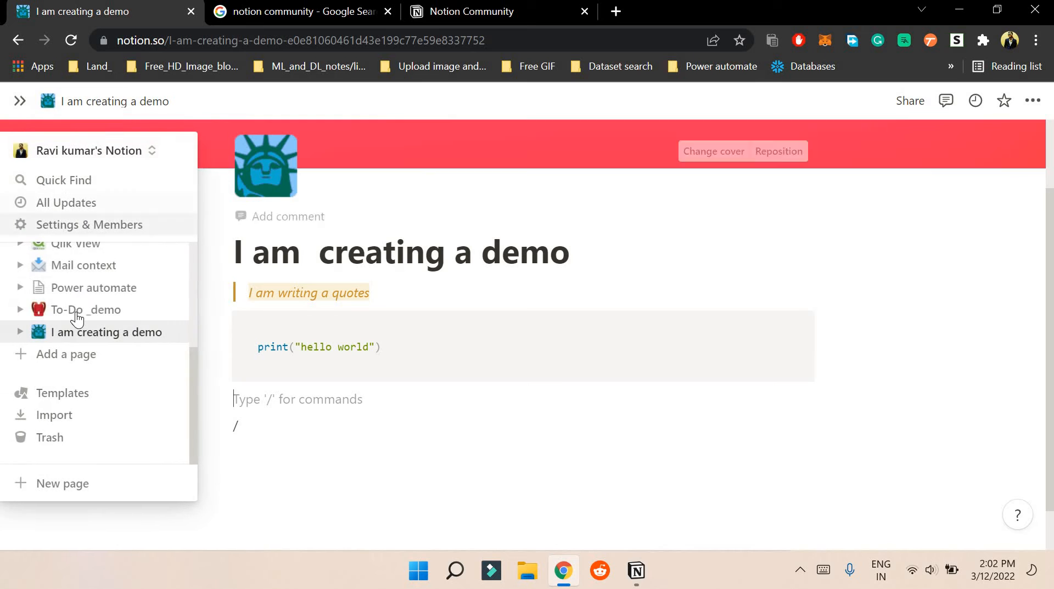
pyautogui.click(77, 311)
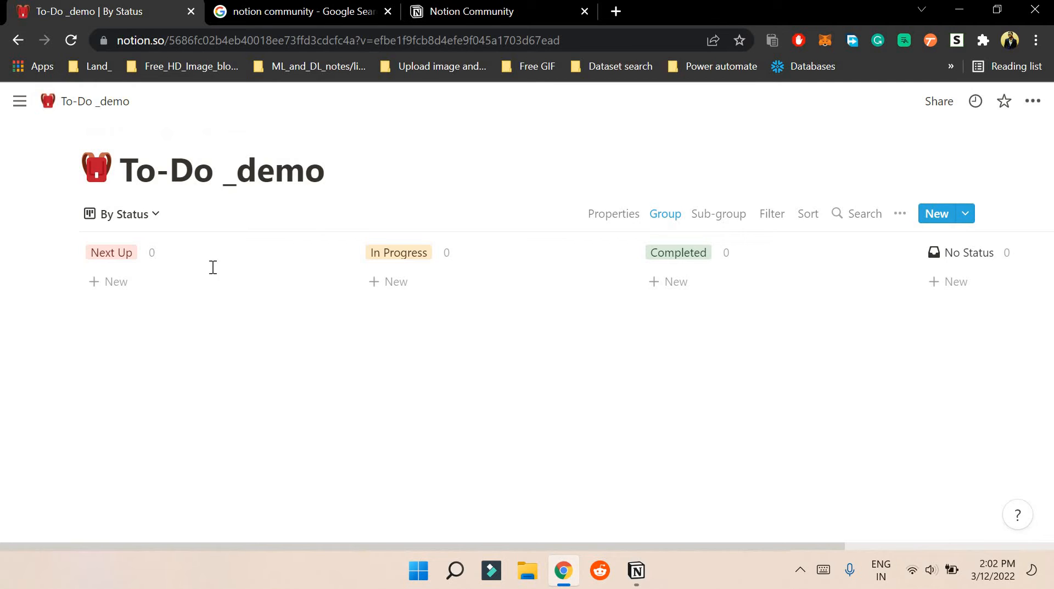
pyautogui.click(127, 282)
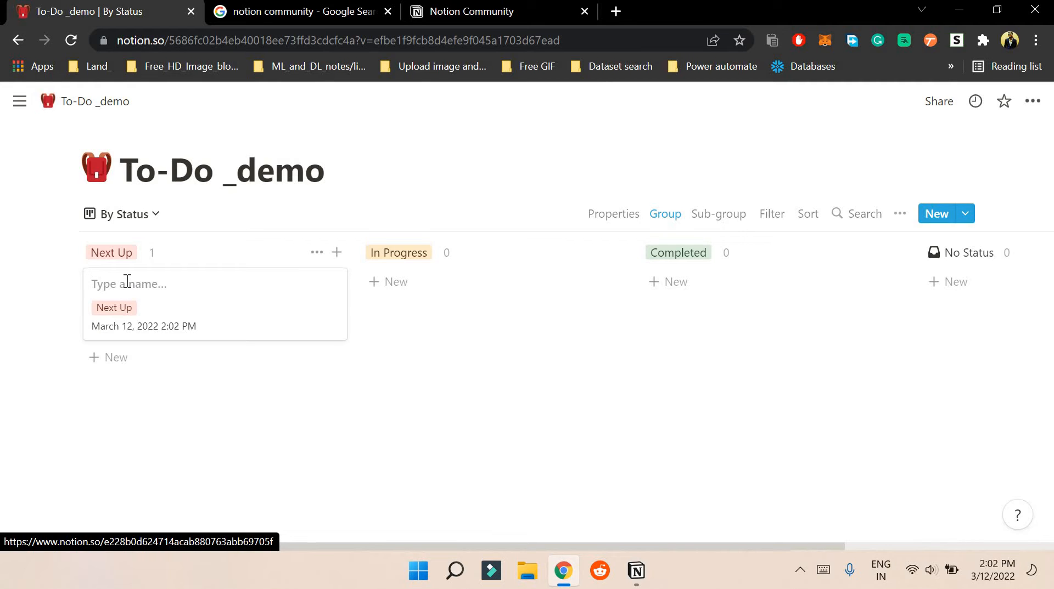
pyautogui.write('Buy eg')
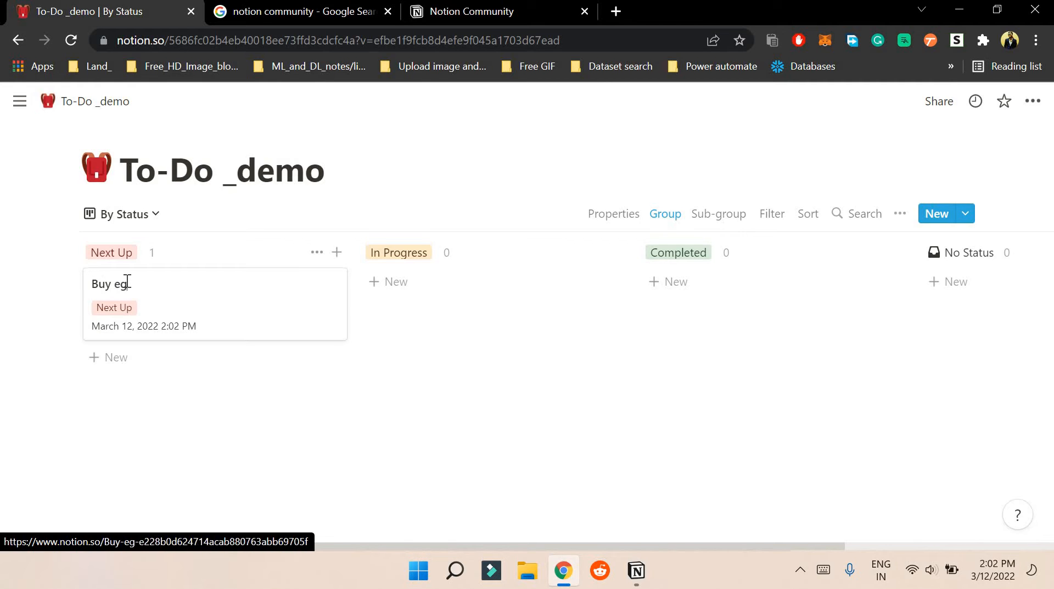
pyautogui.write('gs')
pyautogui.press('Escape')
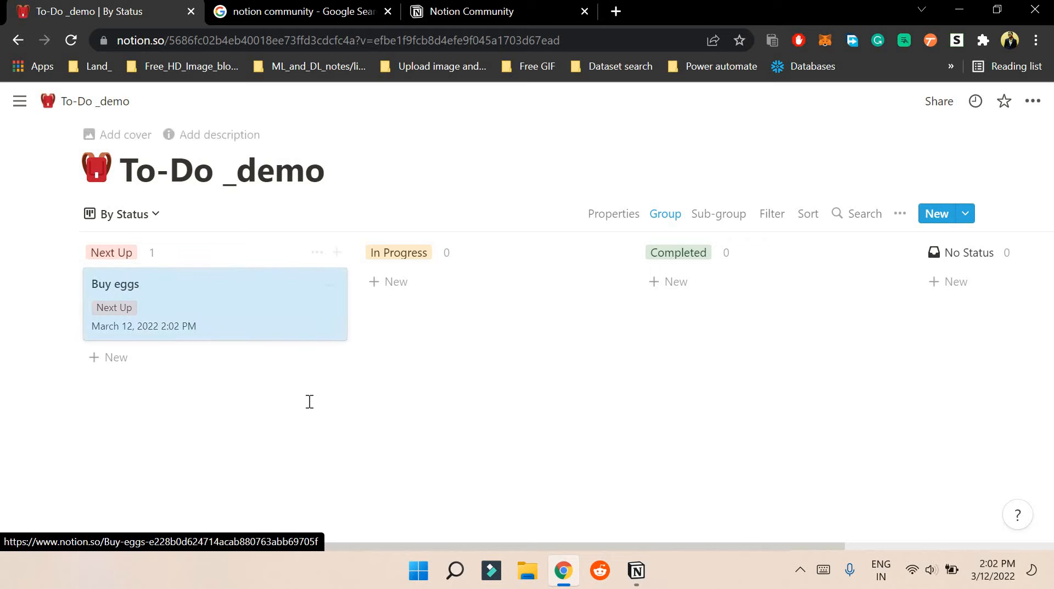
pyautogui.click(257, 373)
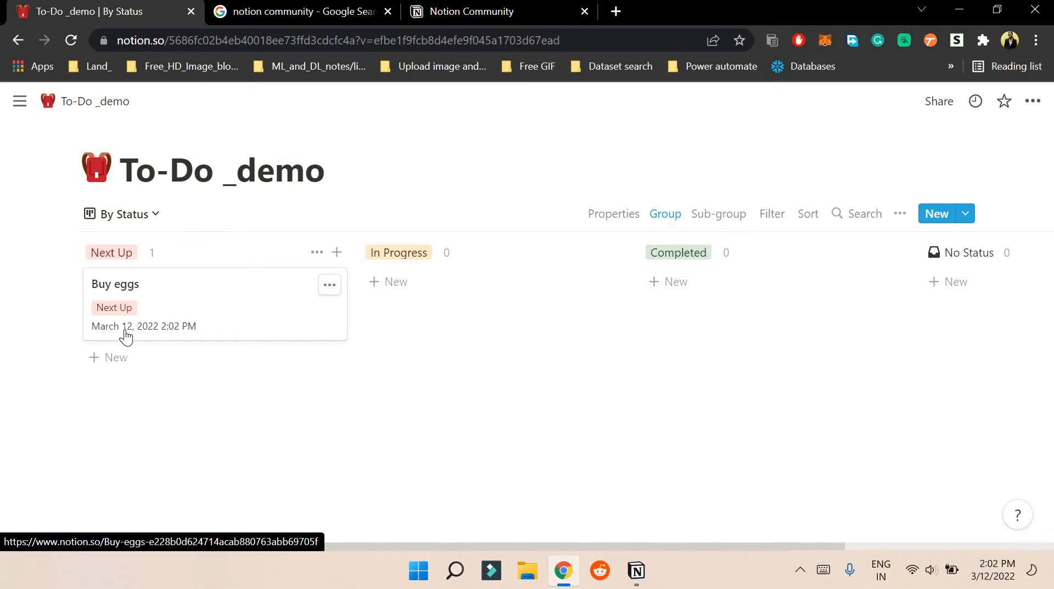
# - Open the Buy eggs card, examine its Assign, Priority and other properties and its template choices, and close it
pyautogui.click(204, 308)
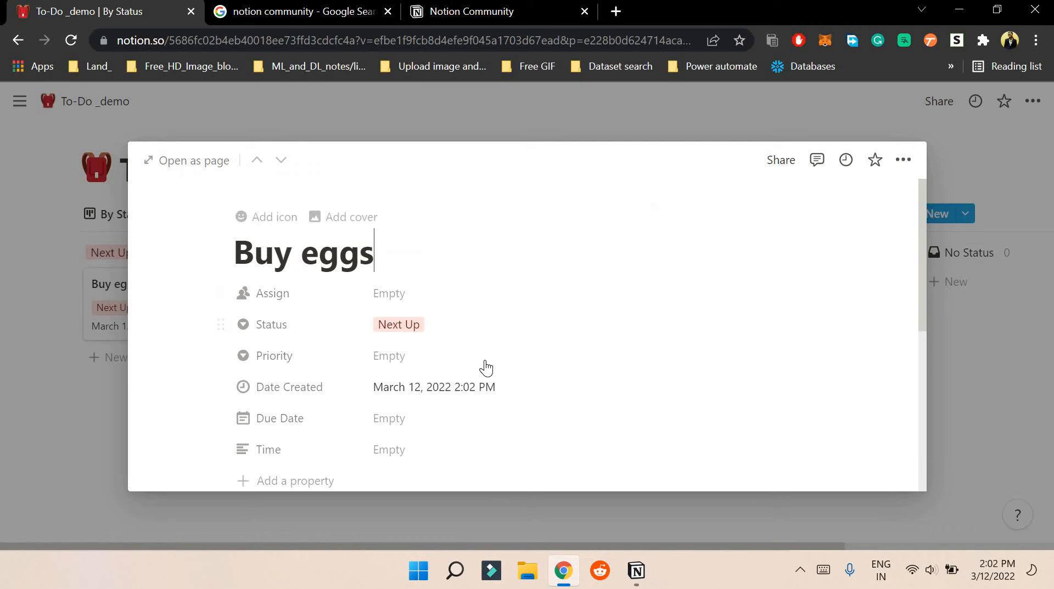
pyautogui.scroll(-1, 318, 302)
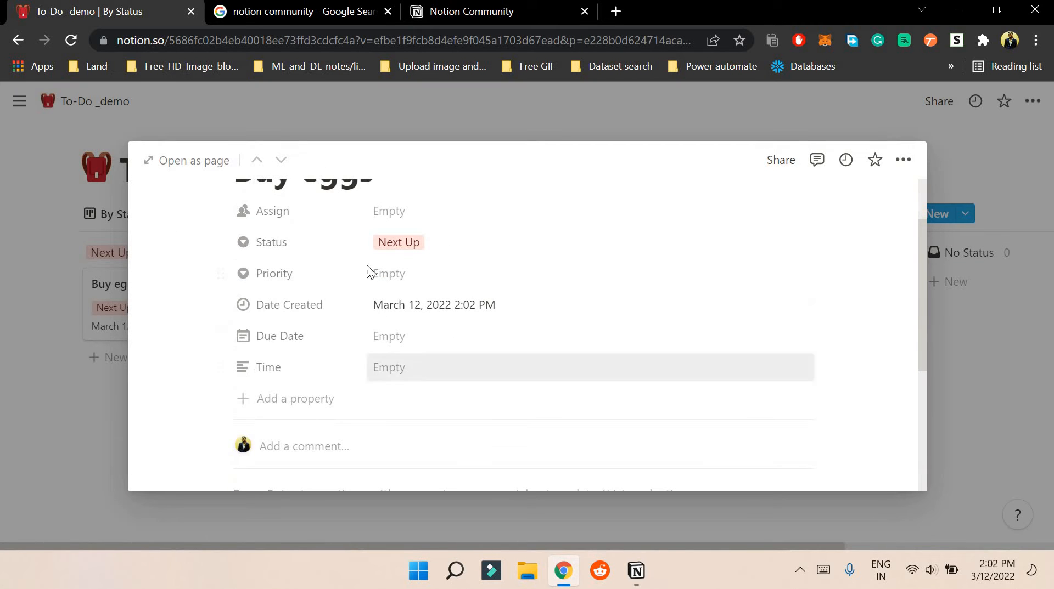
pyautogui.click(395, 213)
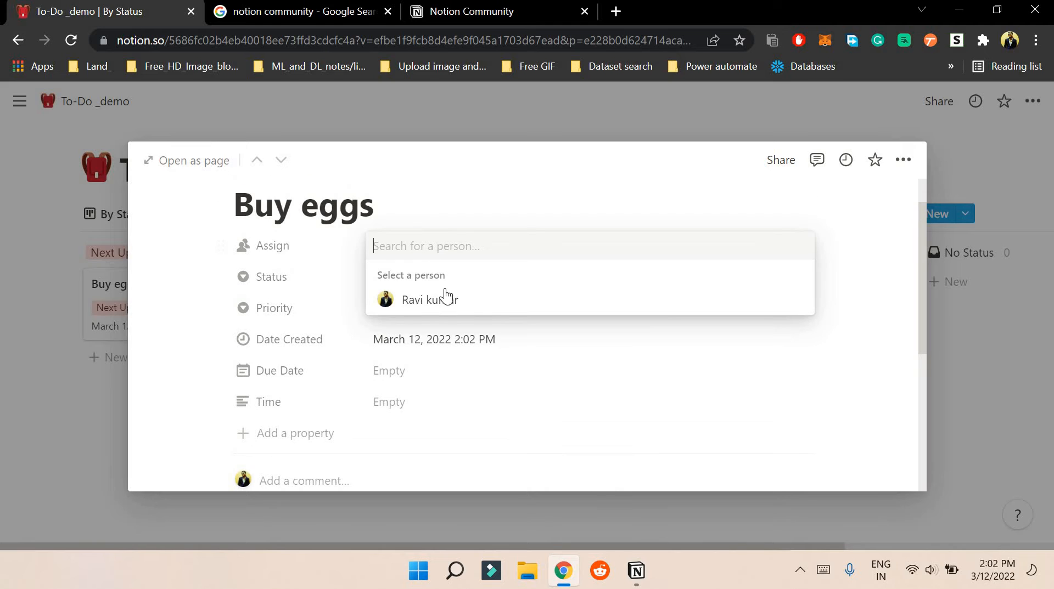
pyautogui.click(467, 192)
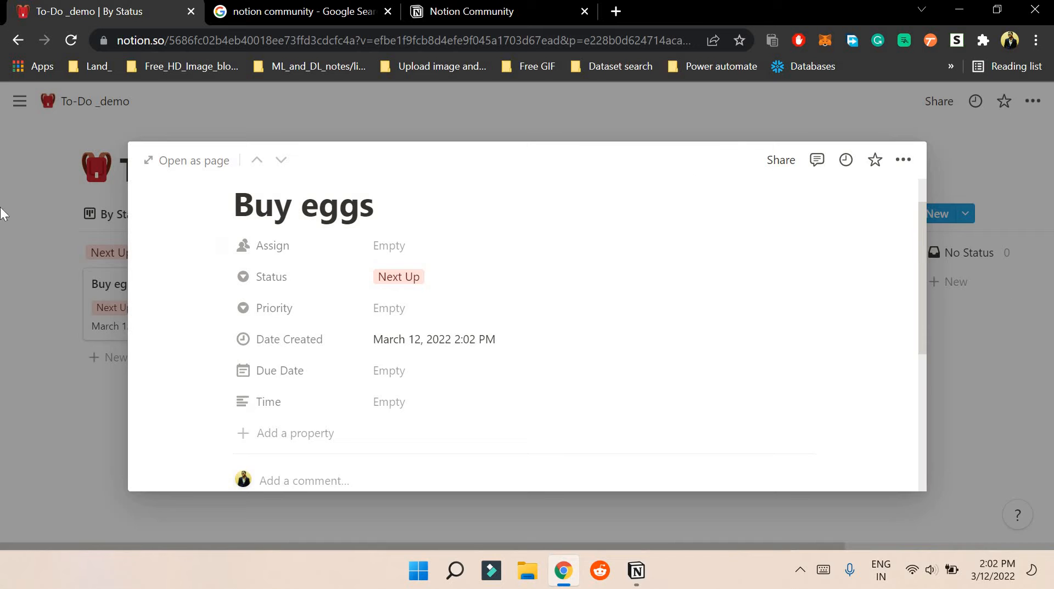
pyautogui.click(399, 309)
pyautogui.click(492, 233)
pyautogui.scroll(-2, 430, 334)
pyautogui.scroll(-2, 381, 303)
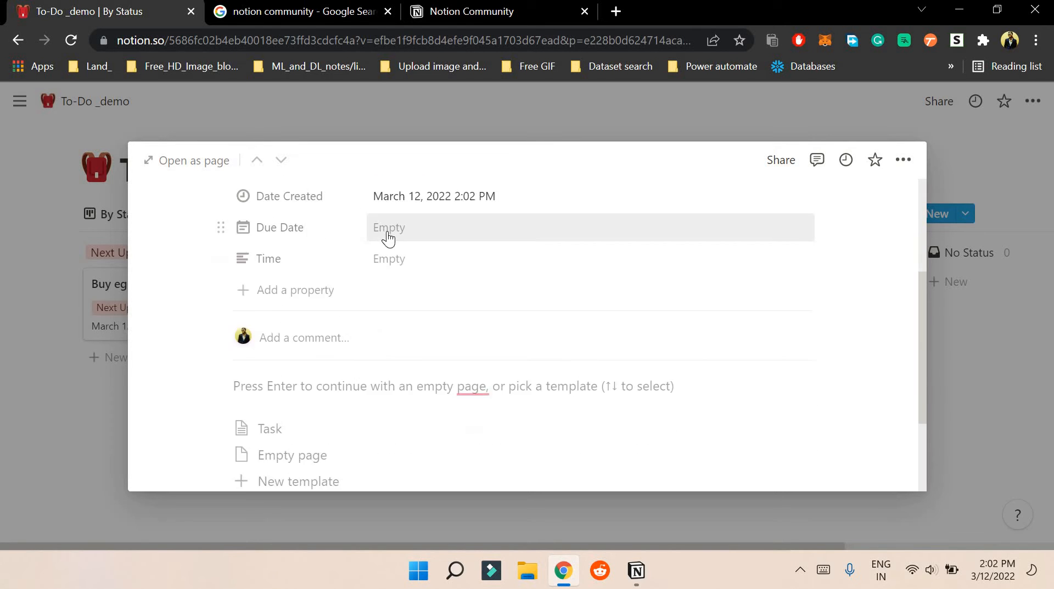
pyautogui.scroll(-2, 365, 300)
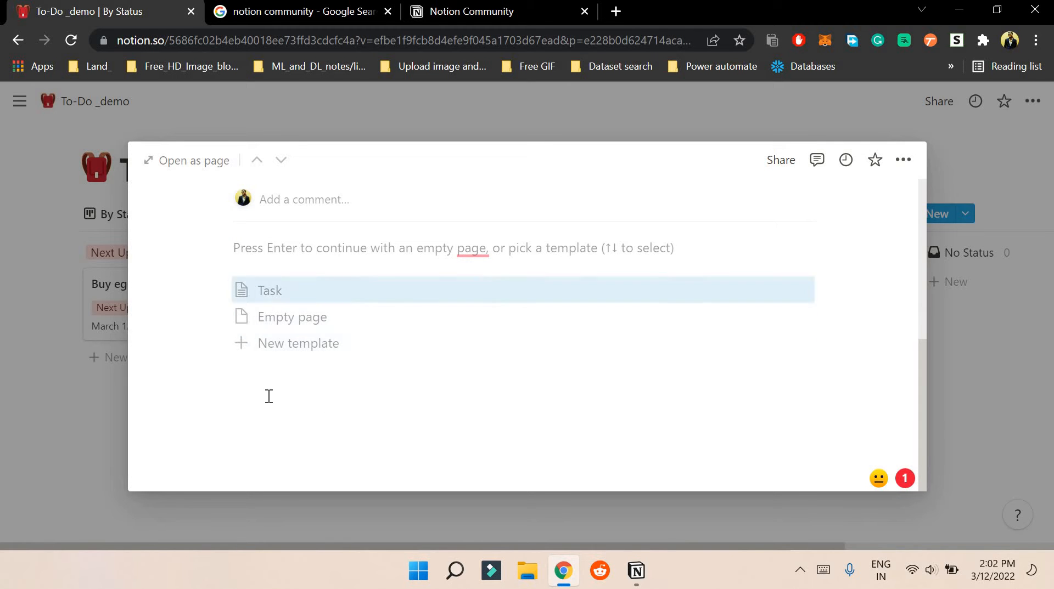
pyautogui.click(101, 426)
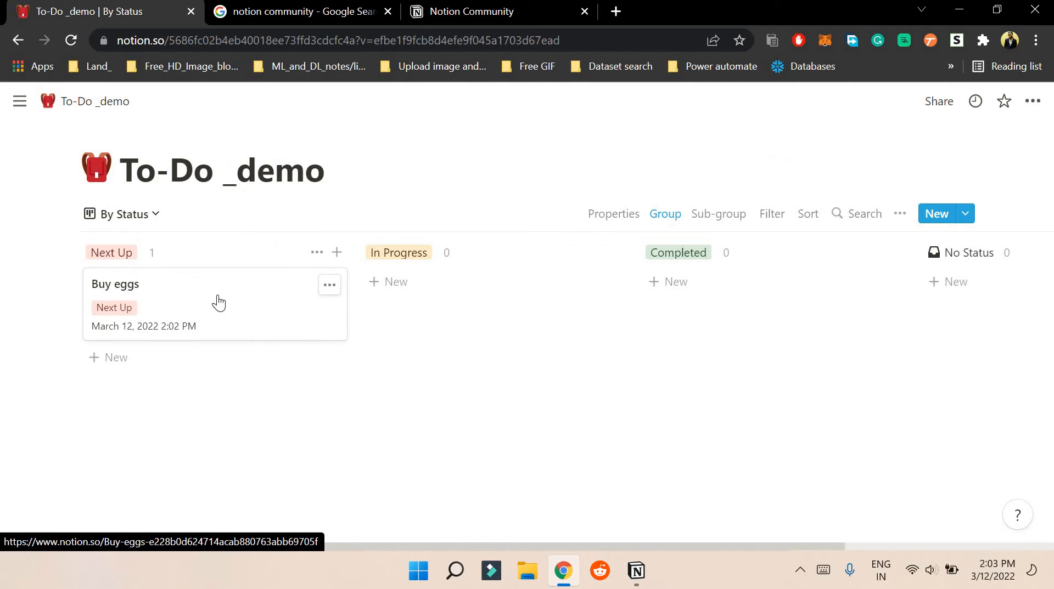
# - Move the Buy eggs card from Next Up to In Progress and on to Completed
pyautogui.moveTo(249, 320); pyautogui.dragTo(464, 328)
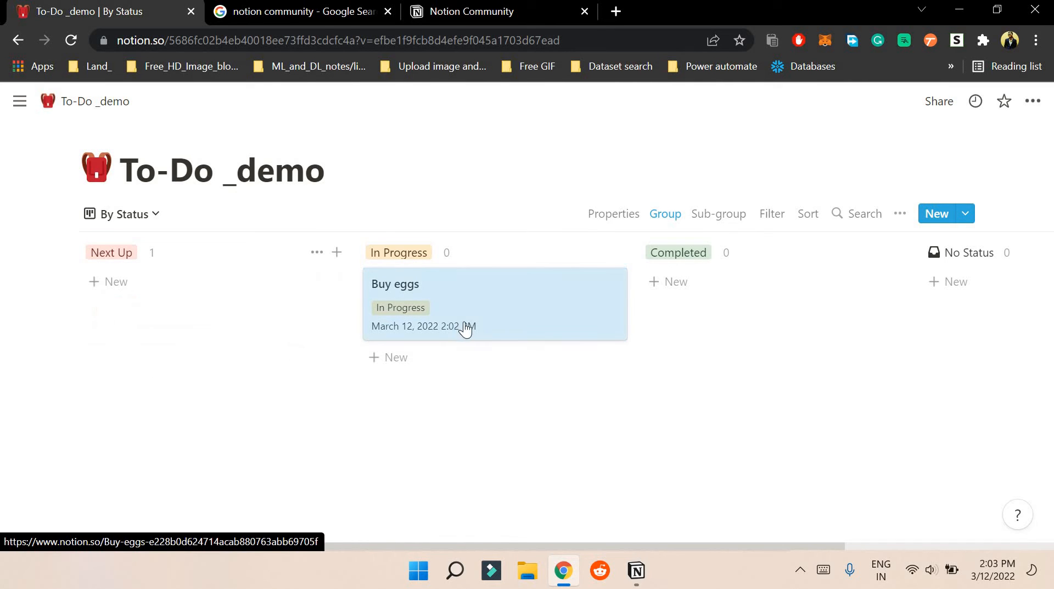
pyautogui.moveTo(545, 341); pyautogui.dragTo(746, 330)
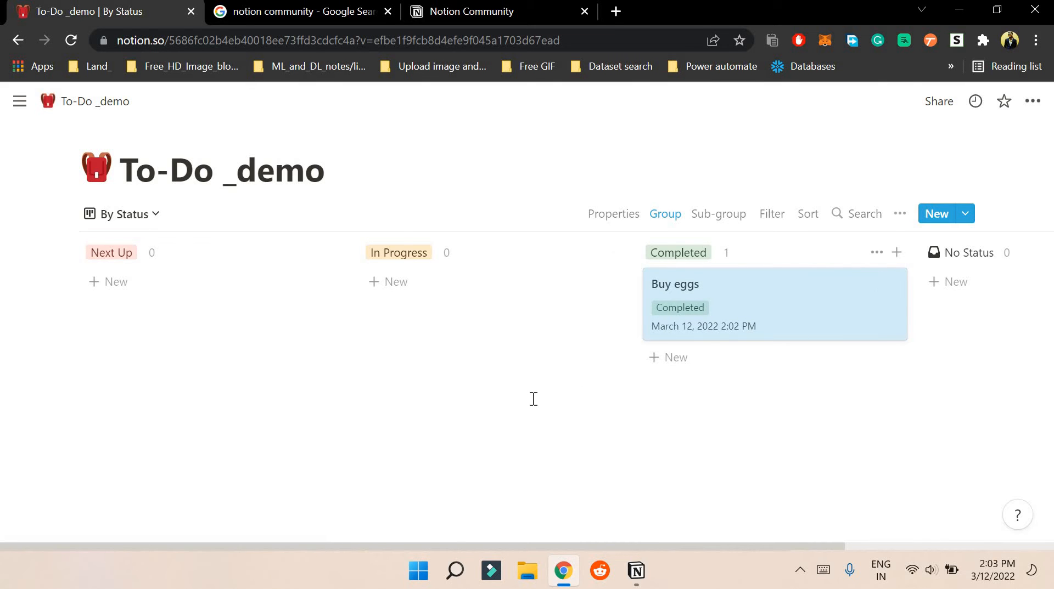
# - Examine the page options of the To-Do _demo board, such as Export and Merge with CSV, and close them
pyautogui.hotkey('ctrl', '-')
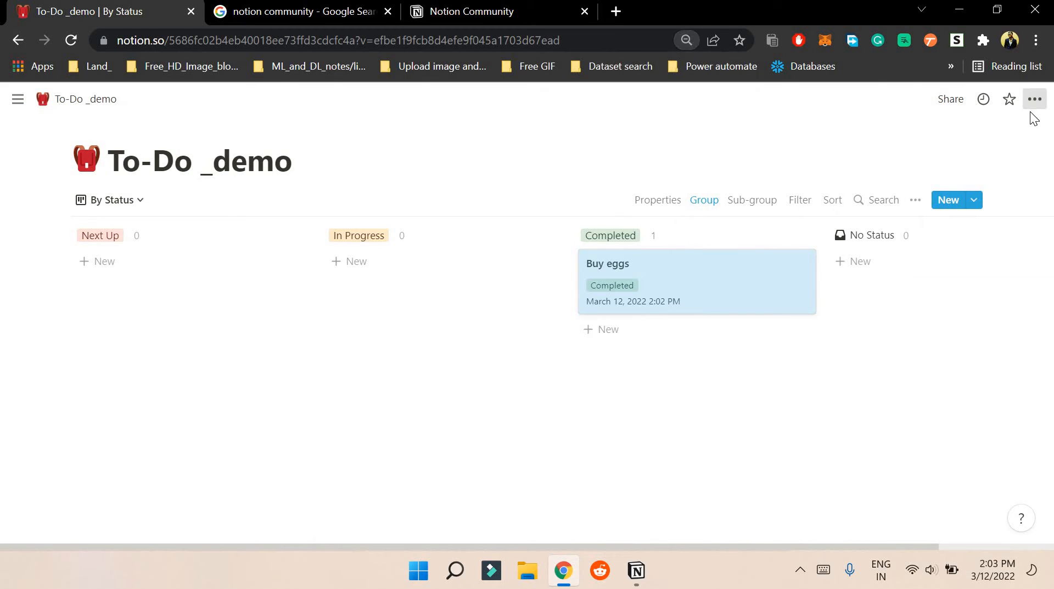
pyautogui.click(1034, 99)
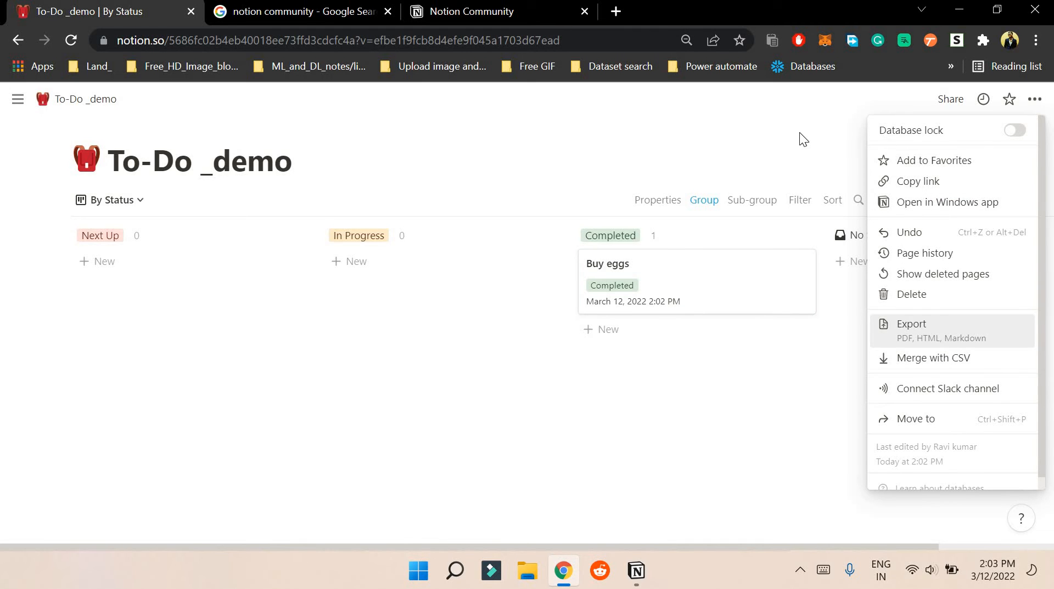
pyautogui.click(745, 142)
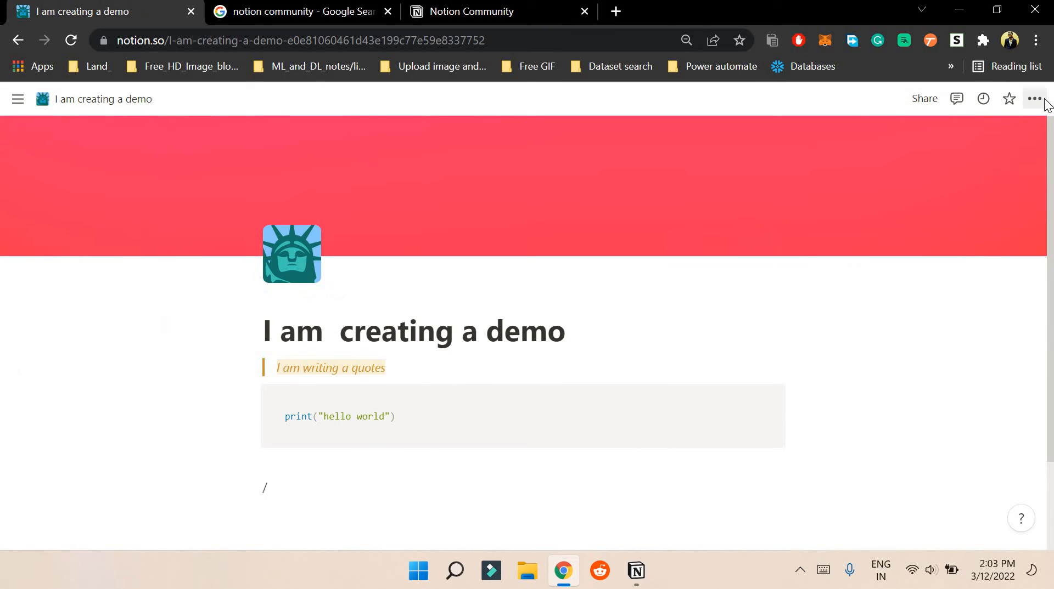
# - On the "I am creating a demo" page, try the Serif font style and switch the page to Mono
pyautogui.click(1034, 98)
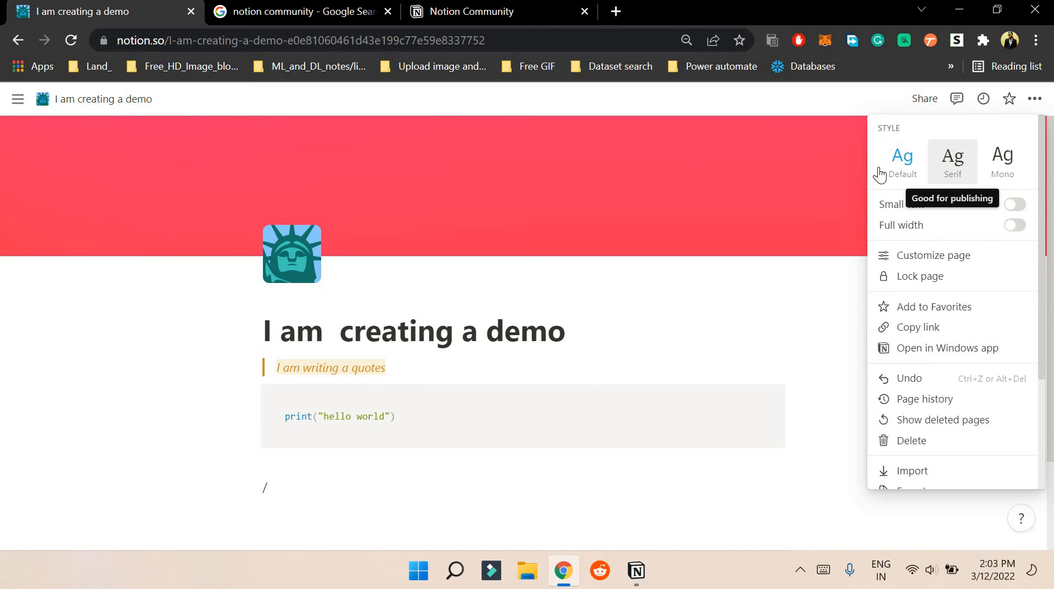
pyautogui.click(951, 170)
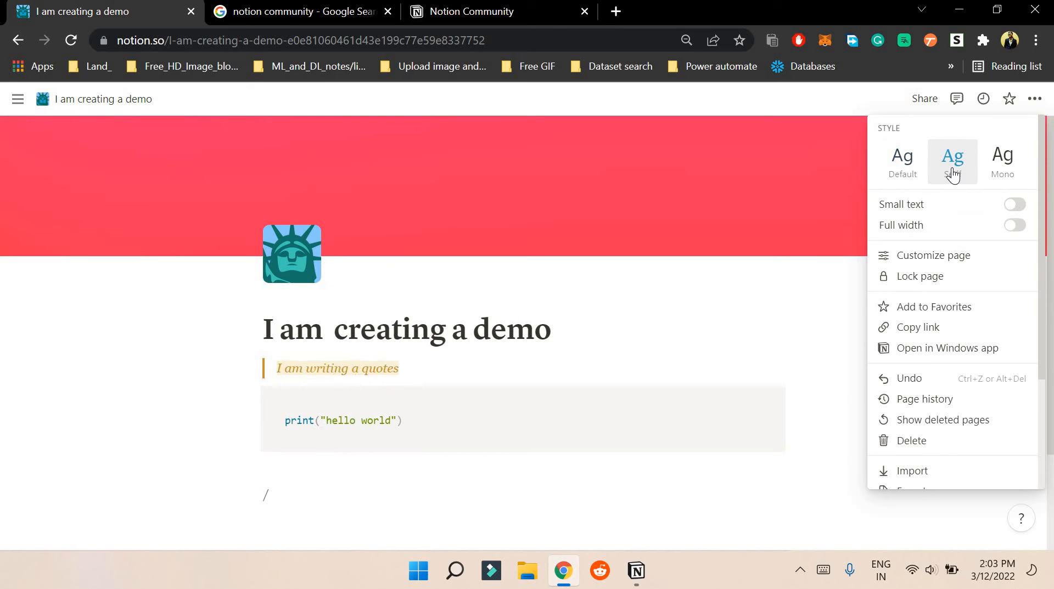
pyautogui.click(1003, 174)
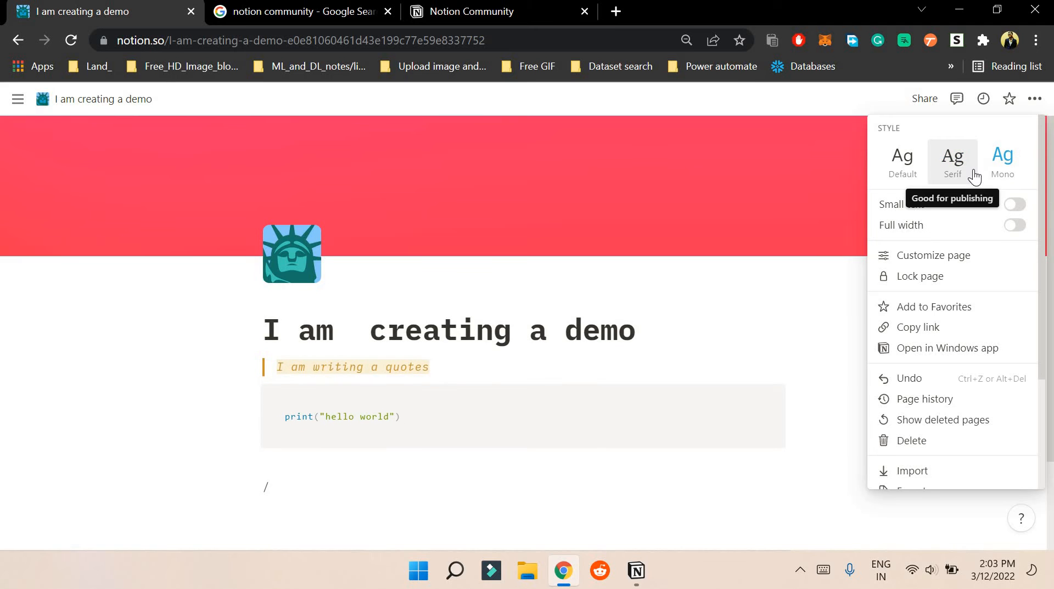
# - Switch the "I am creating a demo" page to Serif, try the Full width and Small text options, and leave both off
pyautogui.click(953, 168)
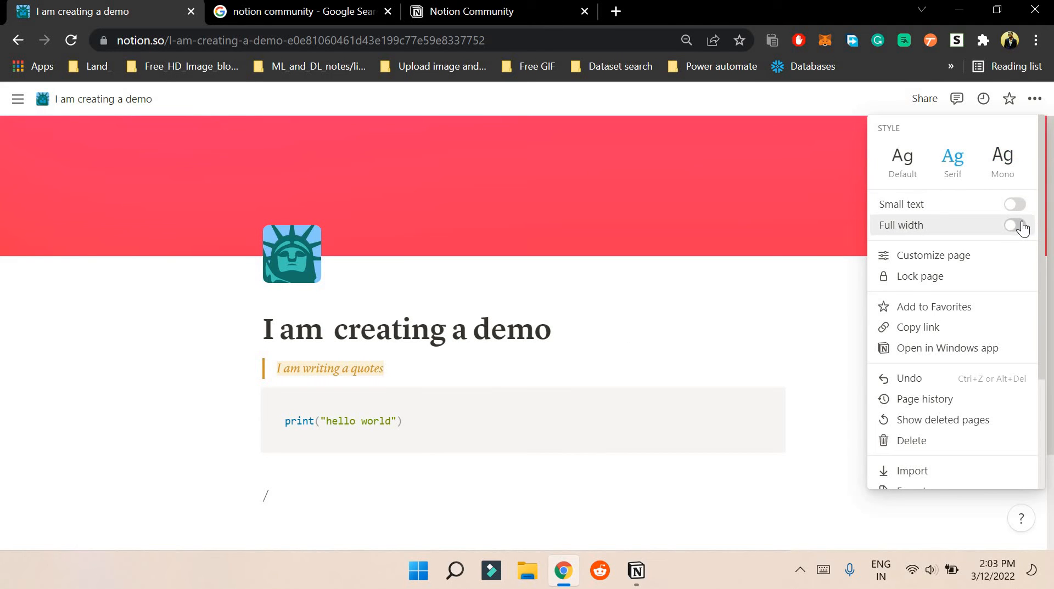
pyautogui.click(1015, 226)
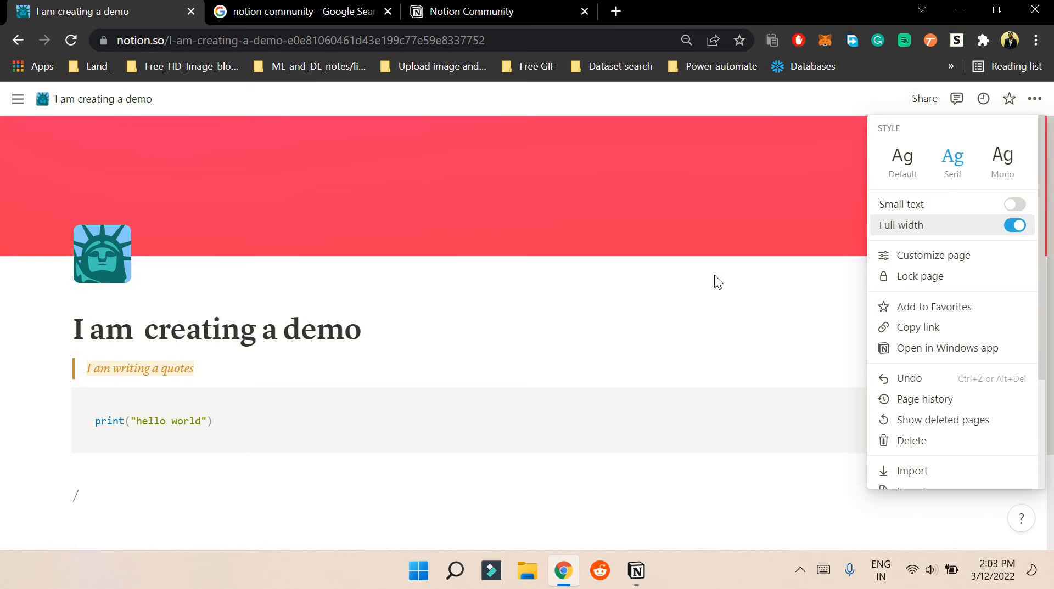
pyautogui.click(1025, 206)
pyautogui.click(1015, 204)
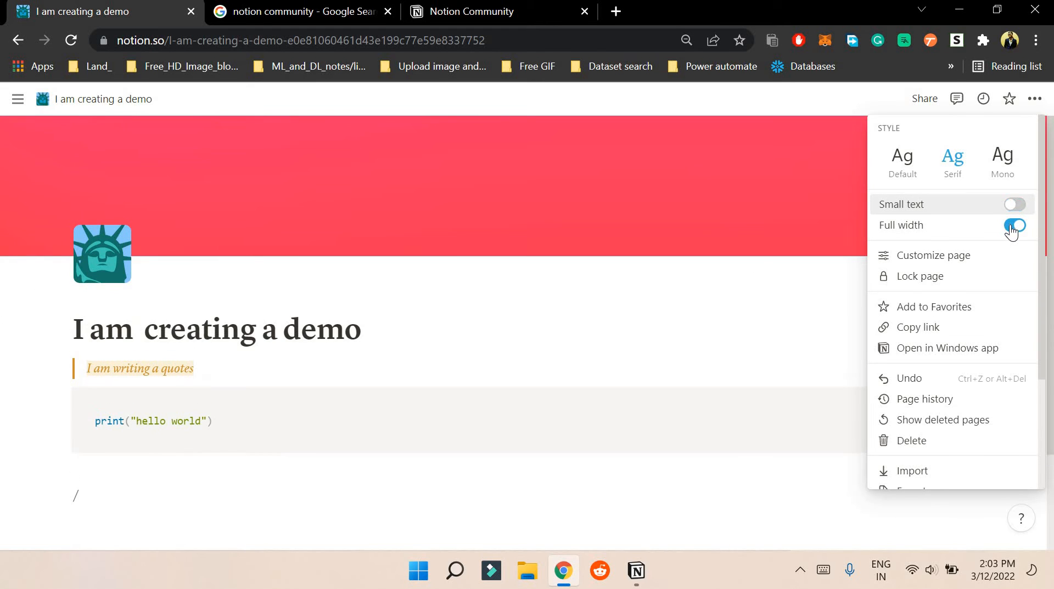
pyautogui.click(1015, 225)
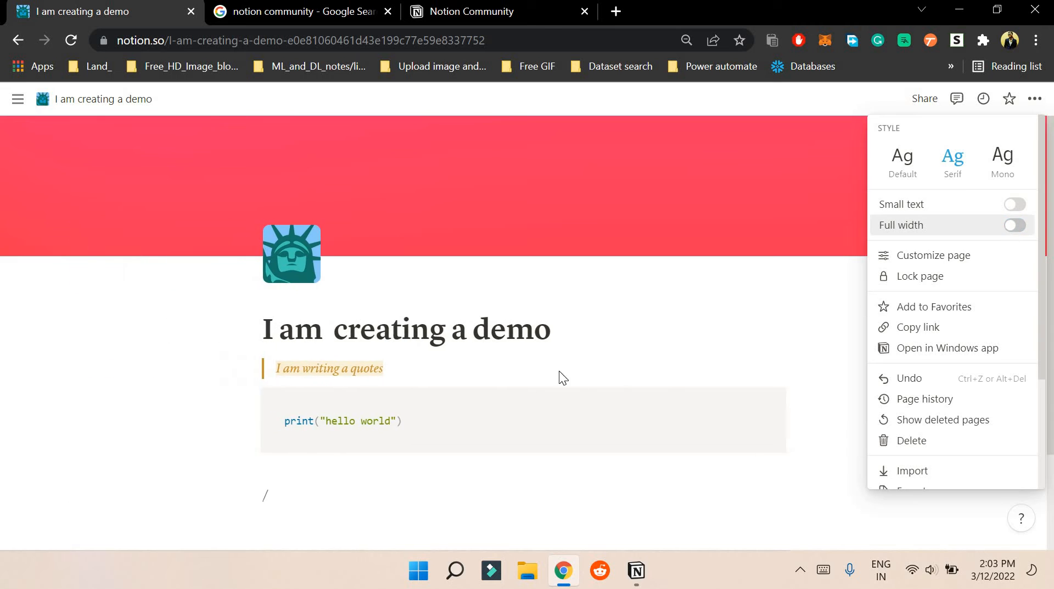
pyautogui.click(734, 294)
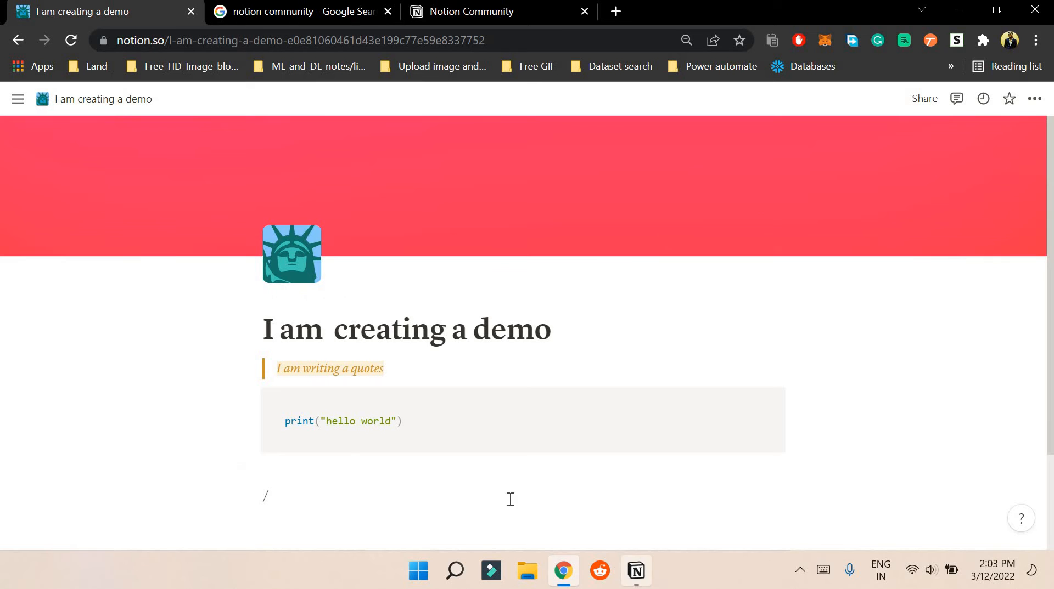
# - Open the To-Do _demo board, highlight the Buy eggs card in the Completed column, and clear the selection
pyautogui.moveTo(18, 99)
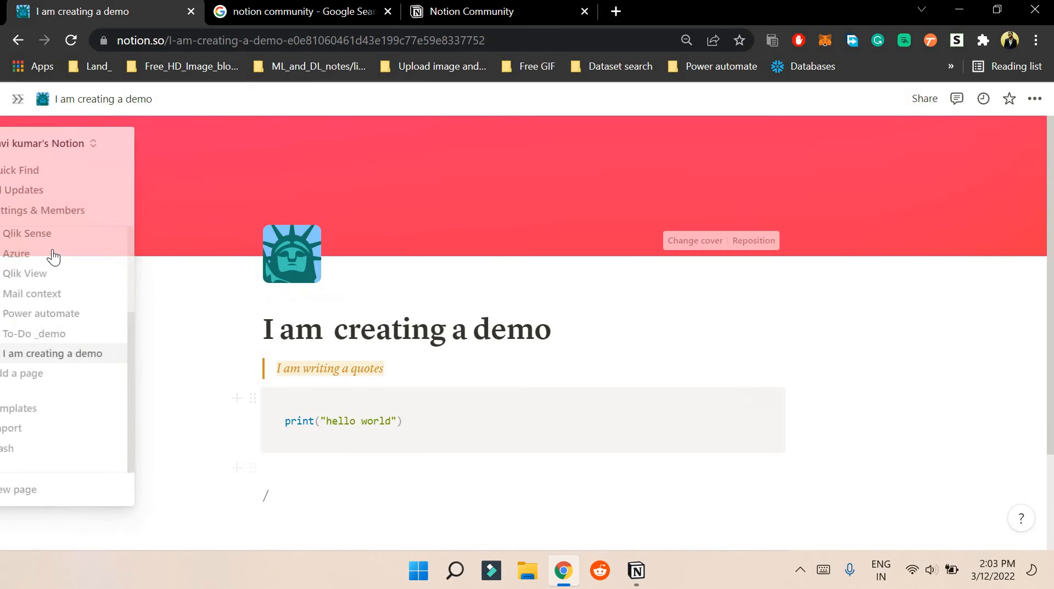
pyautogui.click(70, 340)
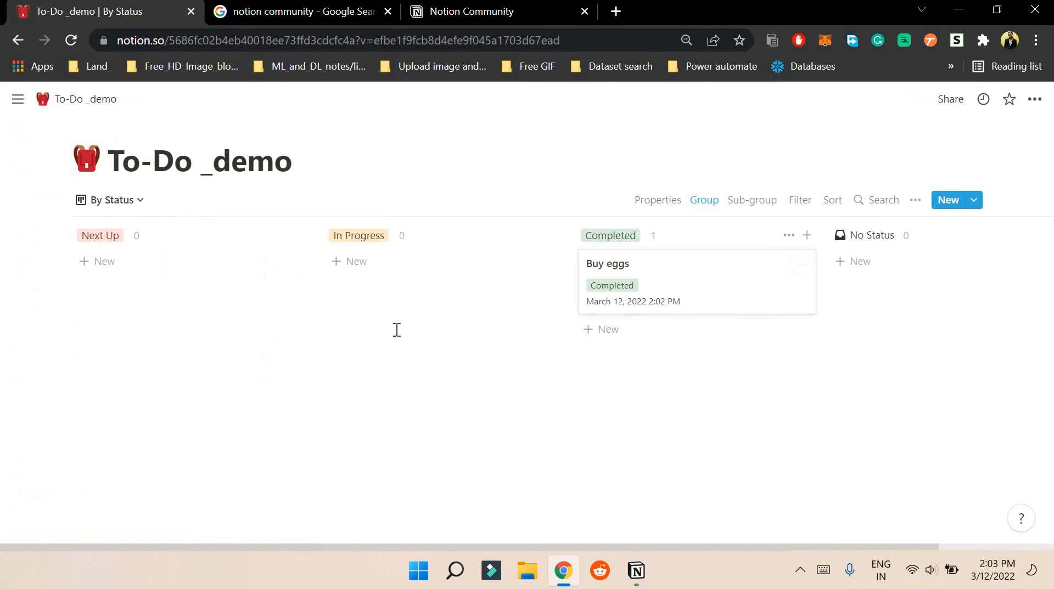
pyautogui.moveTo(680, 289); pyautogui.dragTo(624, 300)
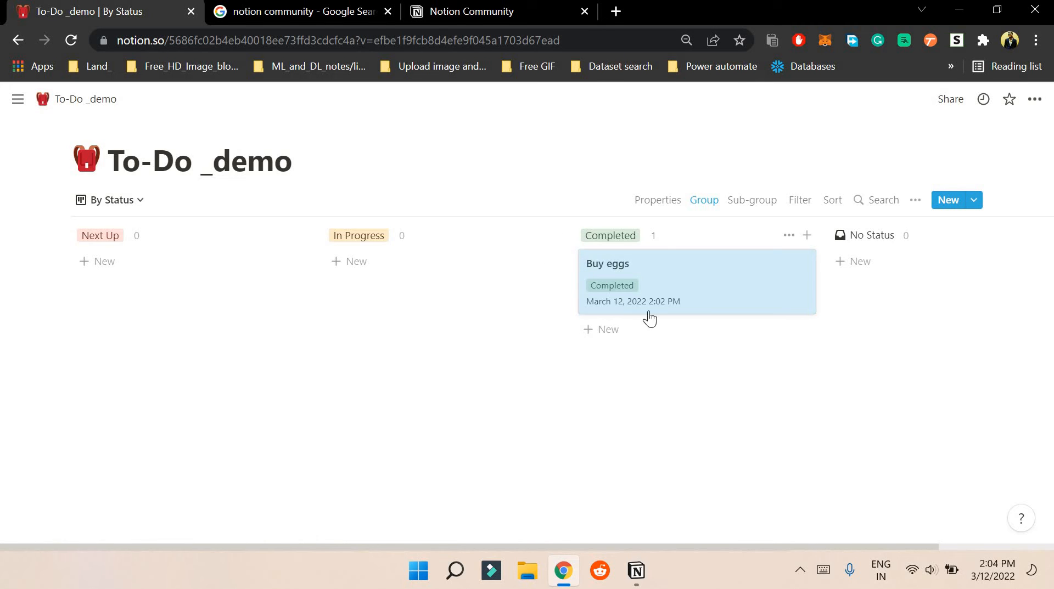
pyautogui.click(693, 395)
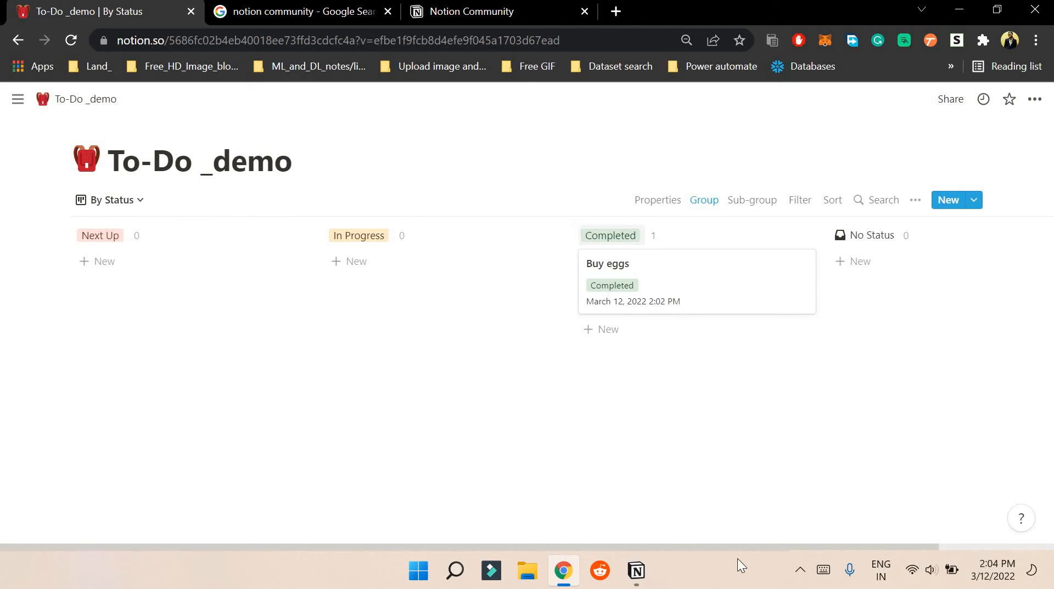
# - Switch to the Notion desktop app to view the demo page, compare it with the browser version, and return to the desktop app
pyautogui.click(648, 578)
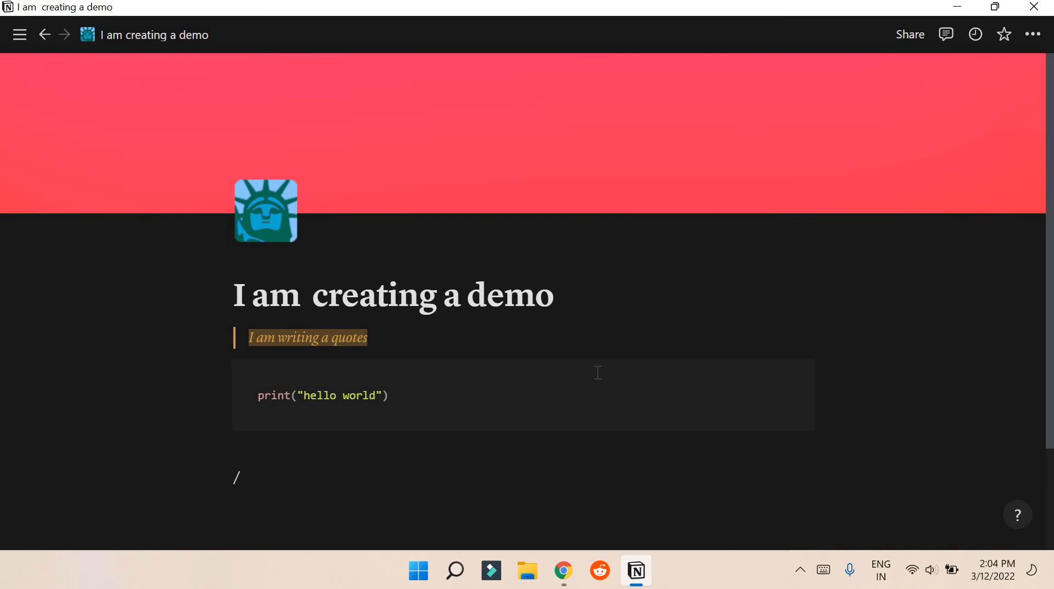
pyautogui.scroll(-2, 515, 411)
pyautogui.scroll(2, 652, 386)
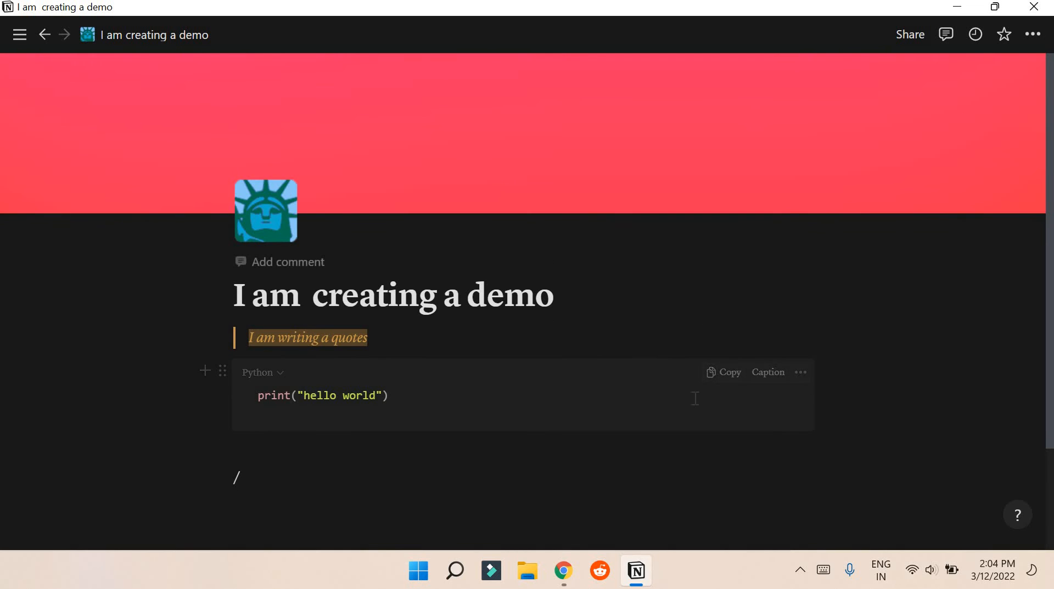
pyautogui.click(569, 582)
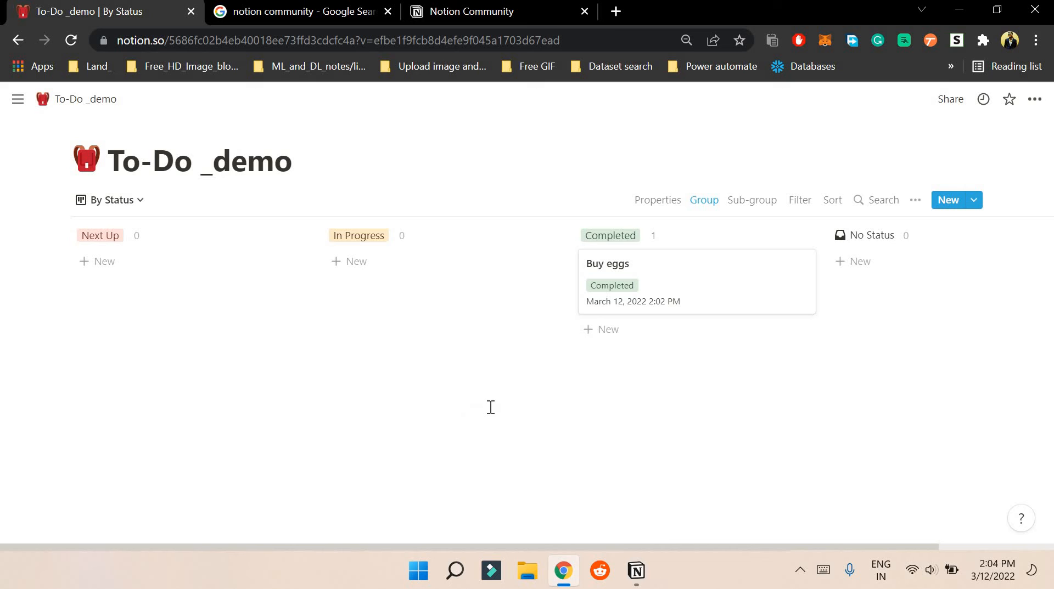
pyautogui.click(639, 570)
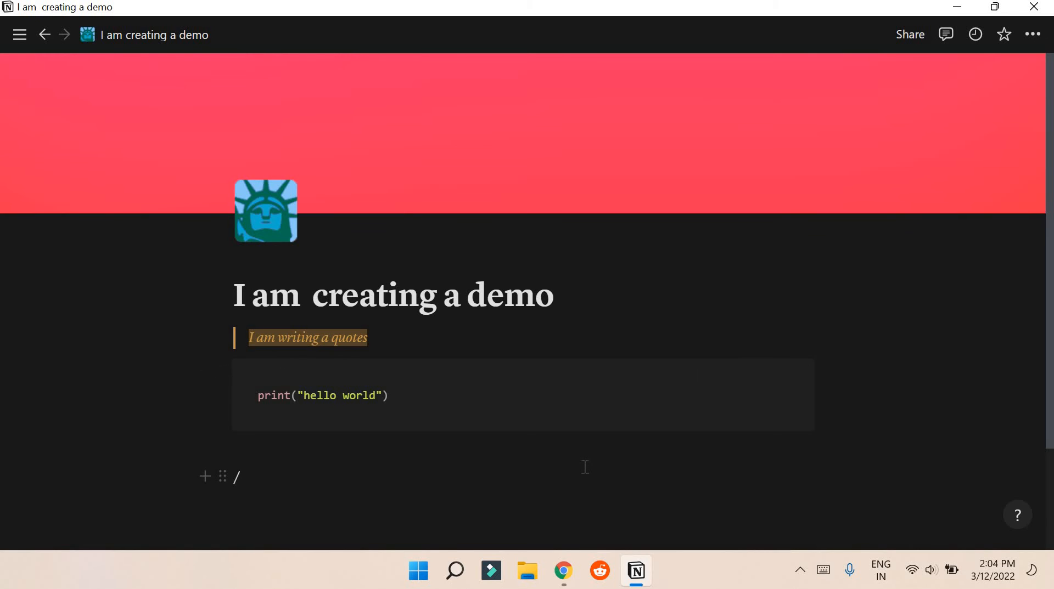
# - Open the template gallery, view the Journal template, browse the Design and Student template categories, and close the gallery
pyautogui.scroll(-2, 585, 467)
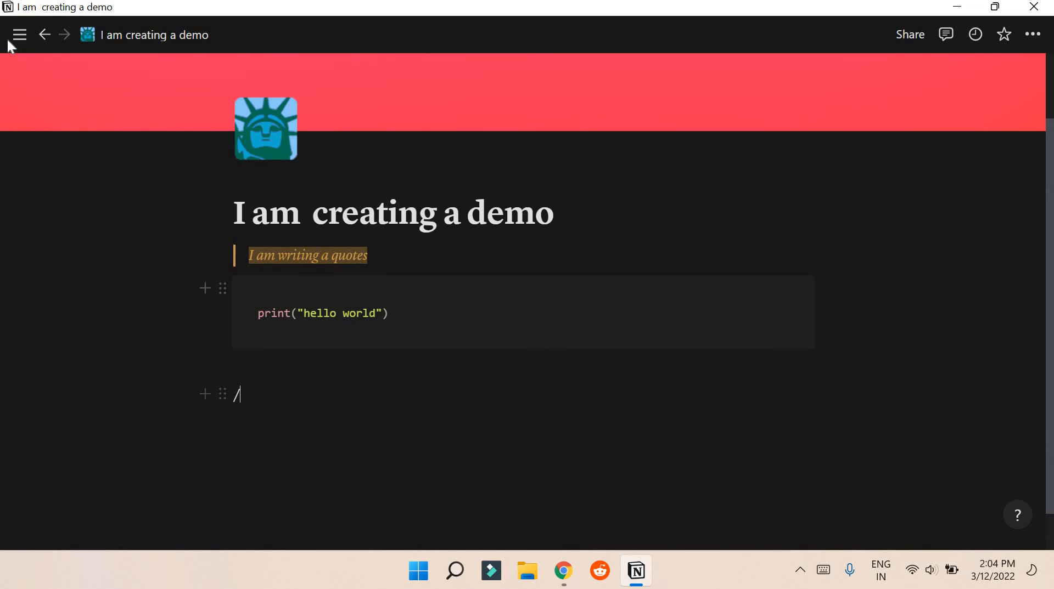
pyautogui.moveTo(16, 38)
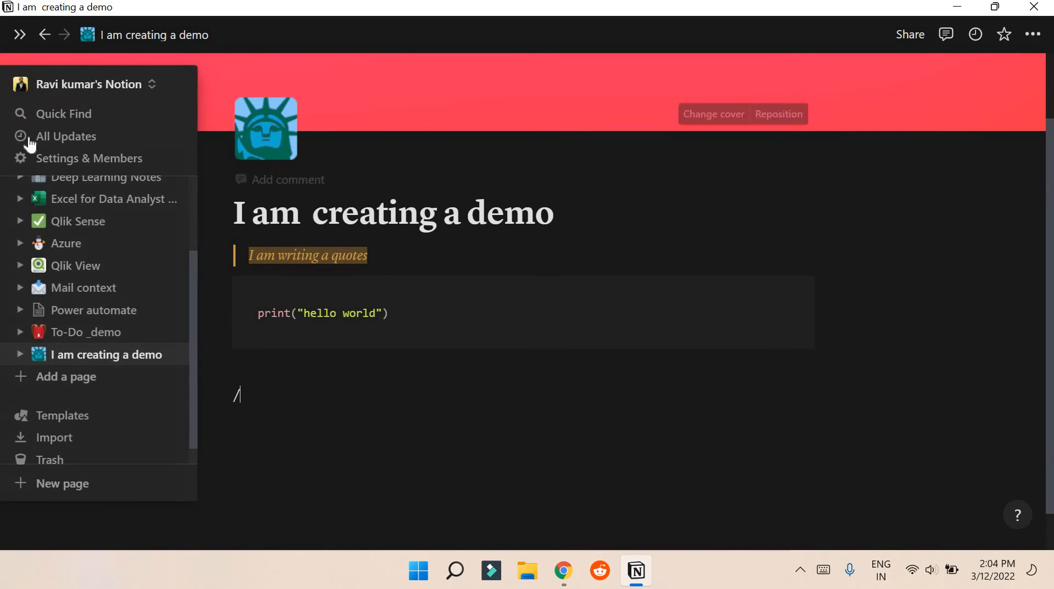
pyautogui.click(57, 416)
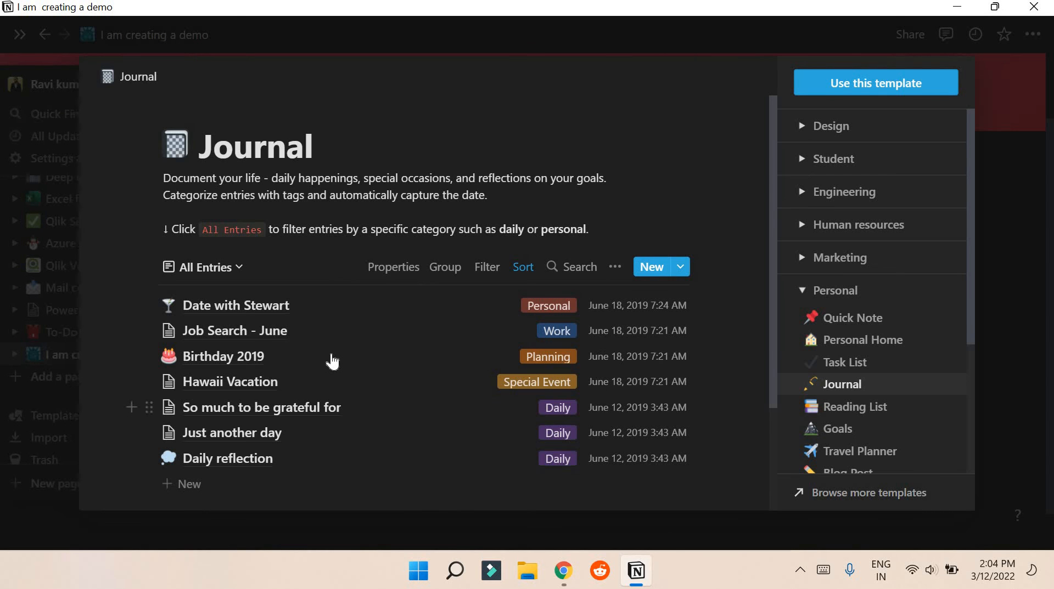
pyautogui.scroll(-2, 324, 379)
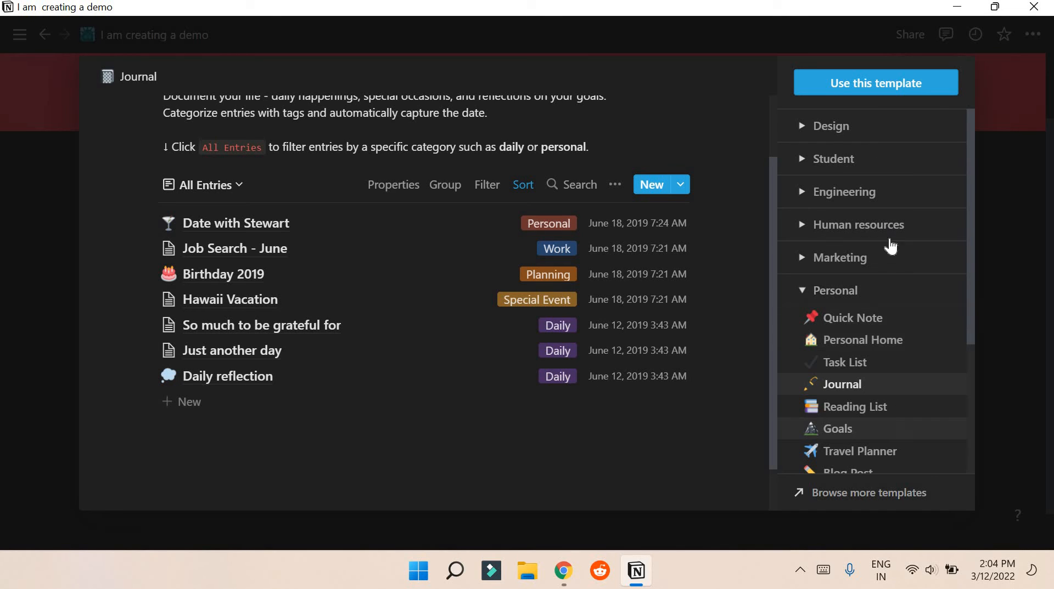
pyautogui.click(804, 137)
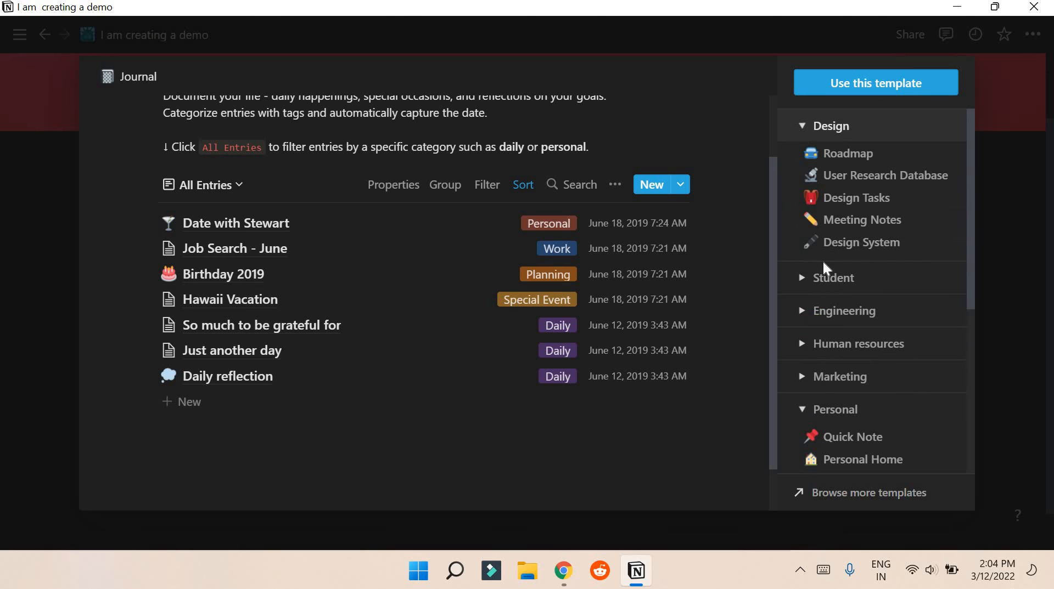
pyautogui.click(802, 280)
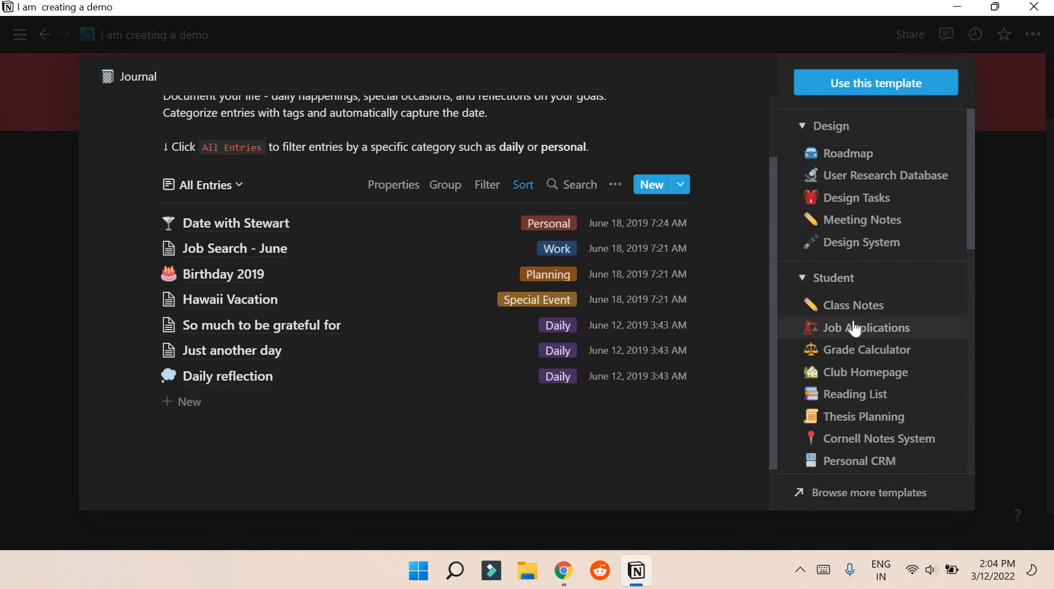
pyautogui.scroll(-2, 854, 329)
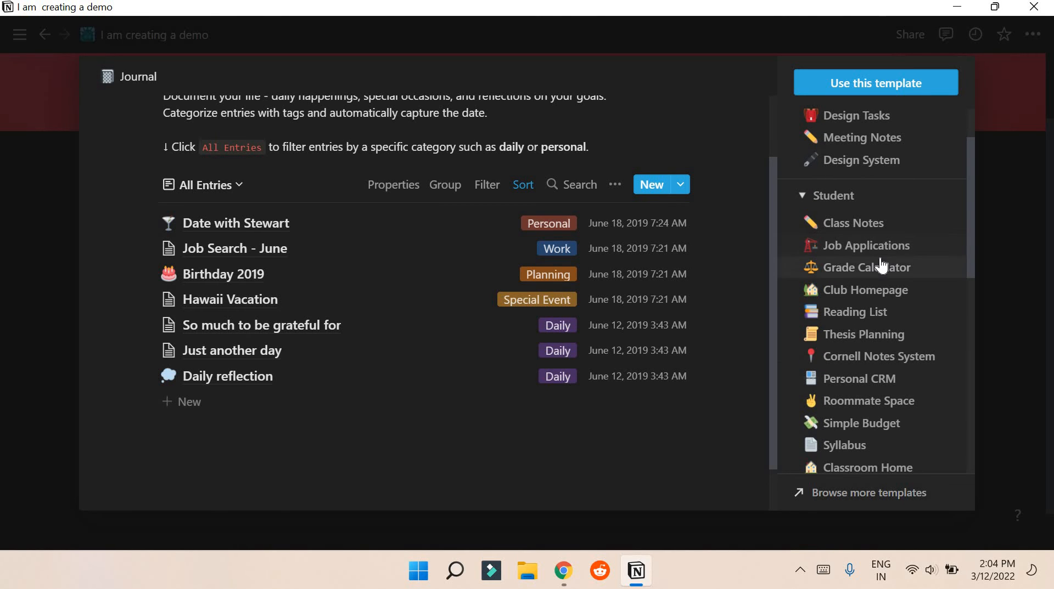
pyautogui.scroll(-3, 879, 266)
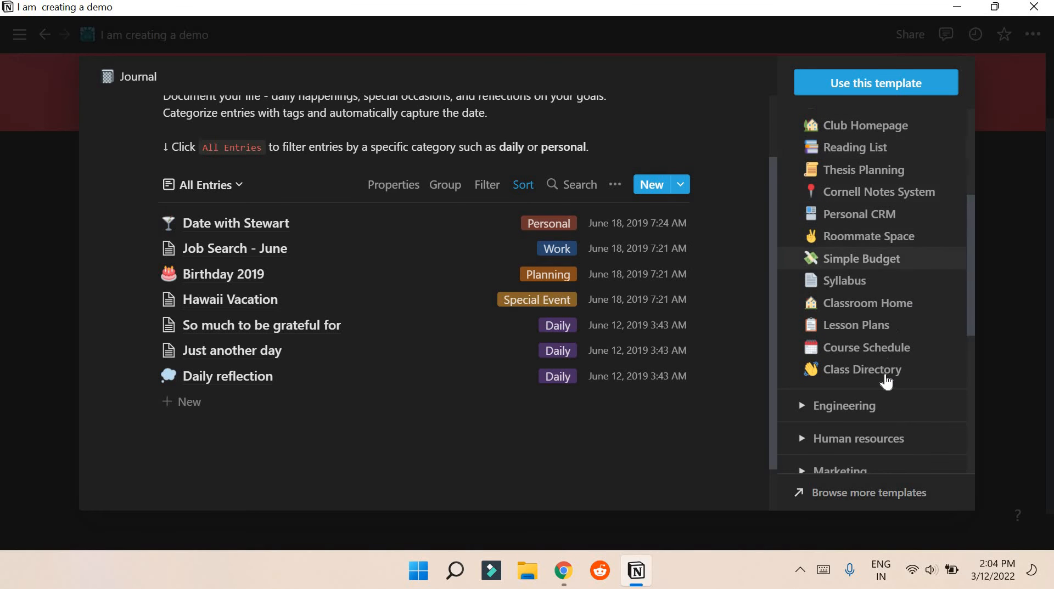
pyautogui.scroll(-2, 844, 311)
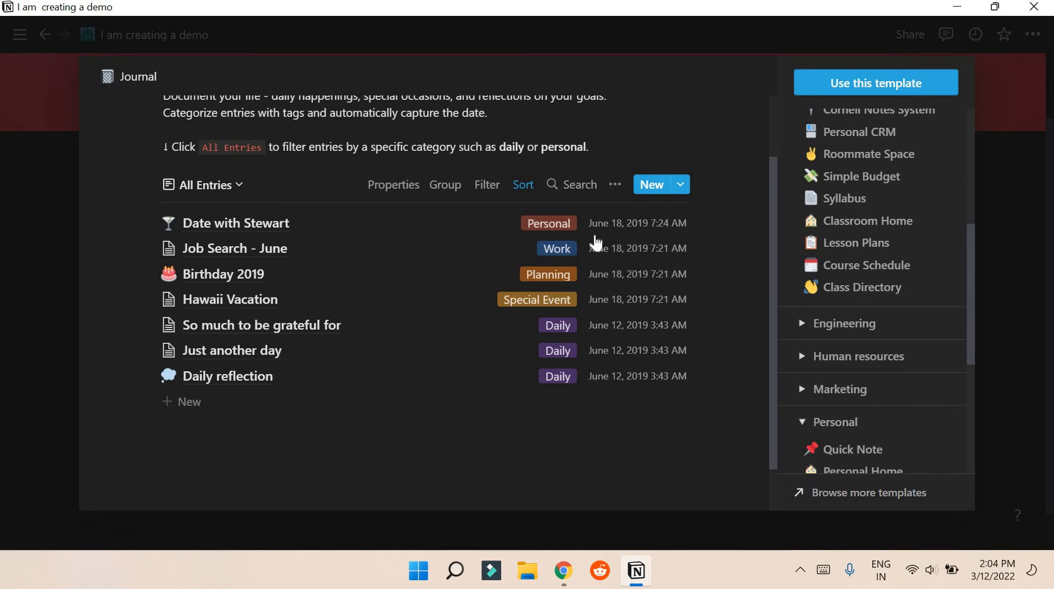
pyautogui.click(1027, 134)
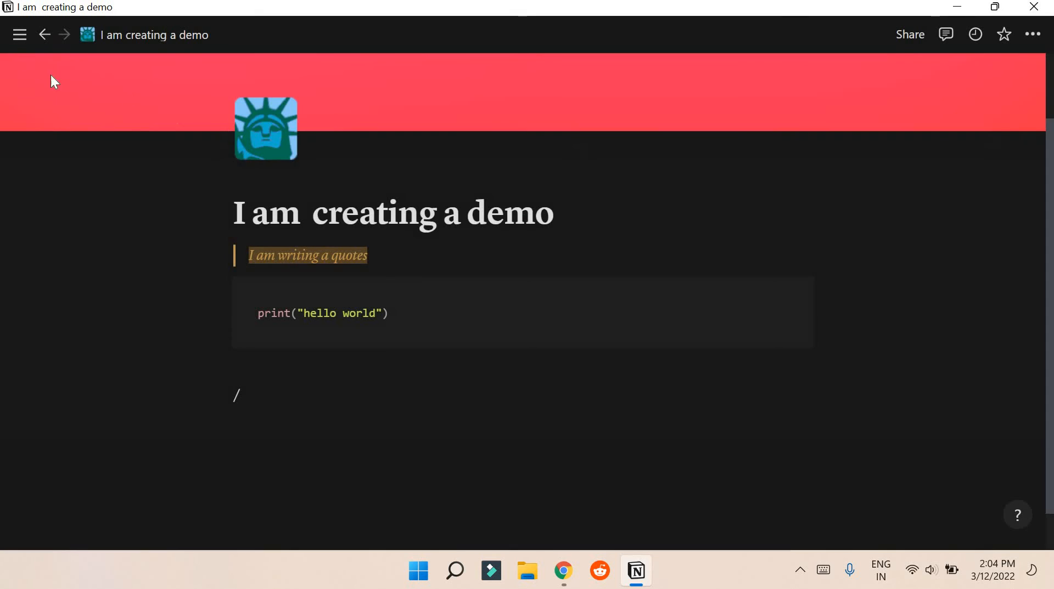
# - Open the Machine Learning Course Notes page and examine its table of contents through to the start of the Introduction section
pyautogui.moveTo(12, 38)
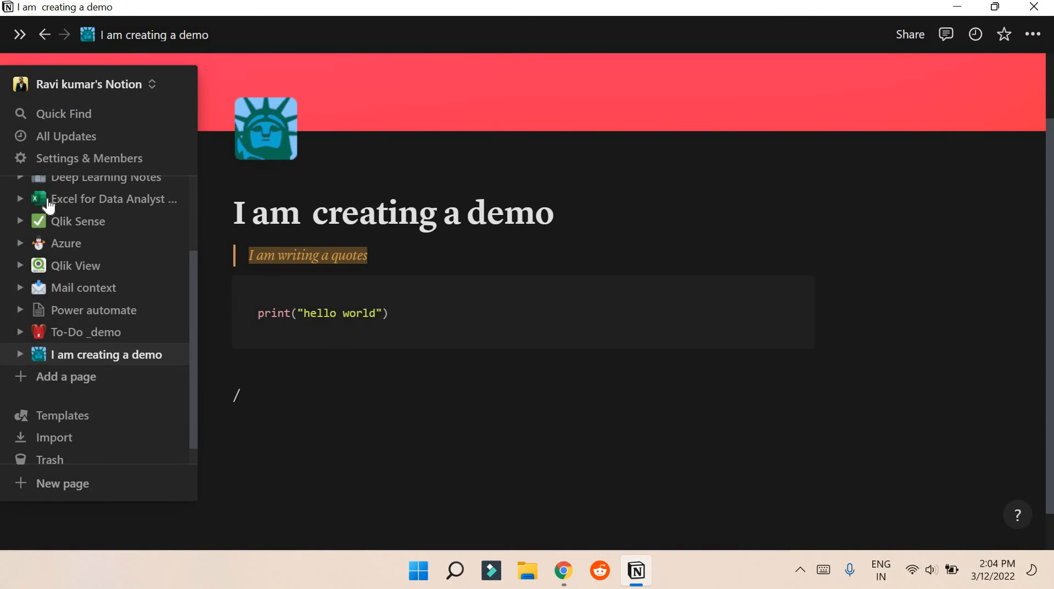
pyautogui.scroll(2, 57, 224)
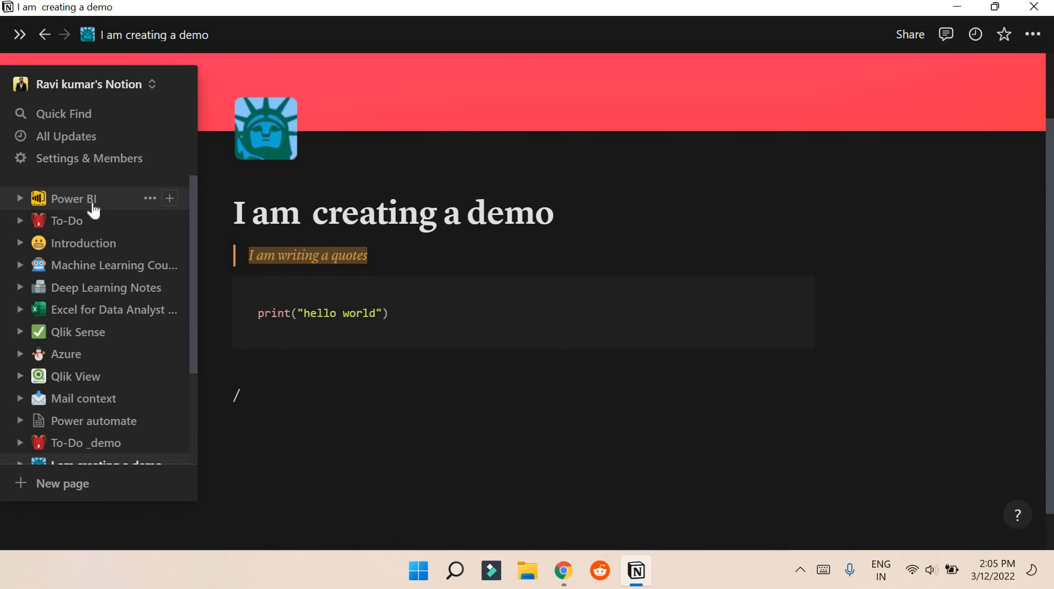
pyautogui.click(95, 269)
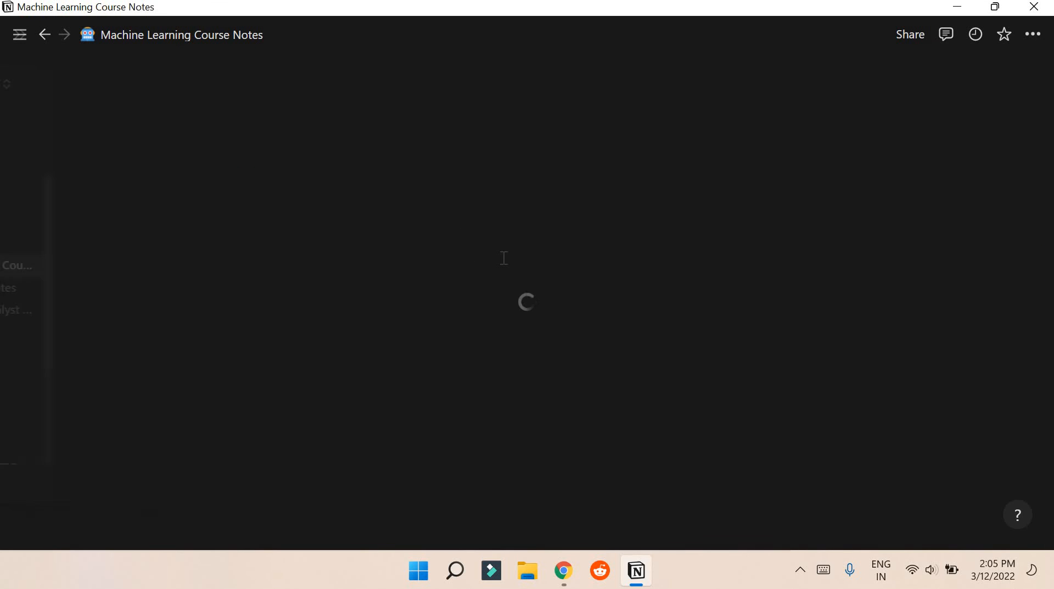
pyautogui.scroll(-2, 616, 379)
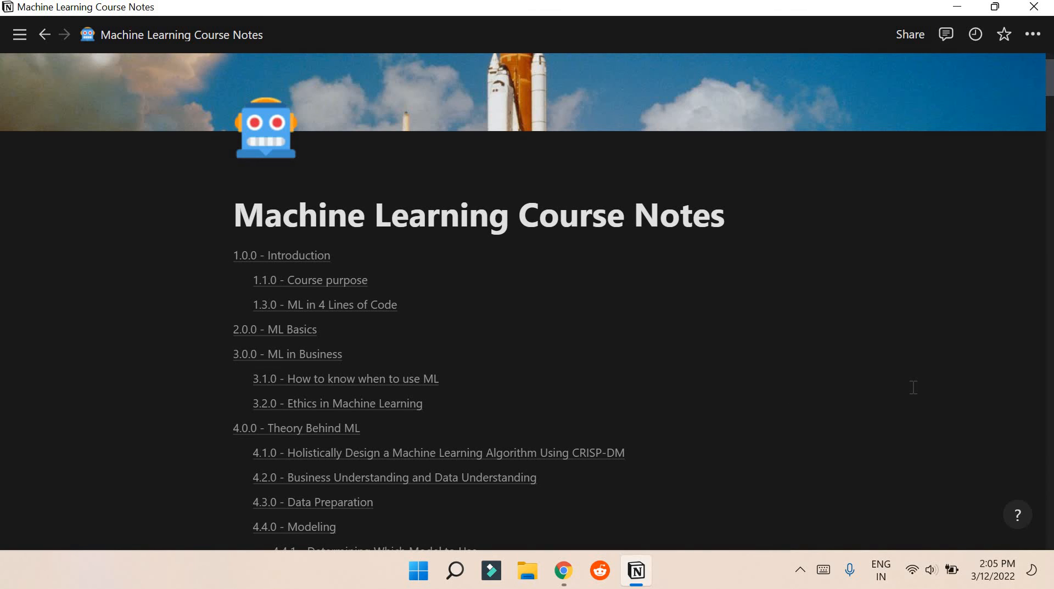
pyautogui.scroll(-2, 913, 387)
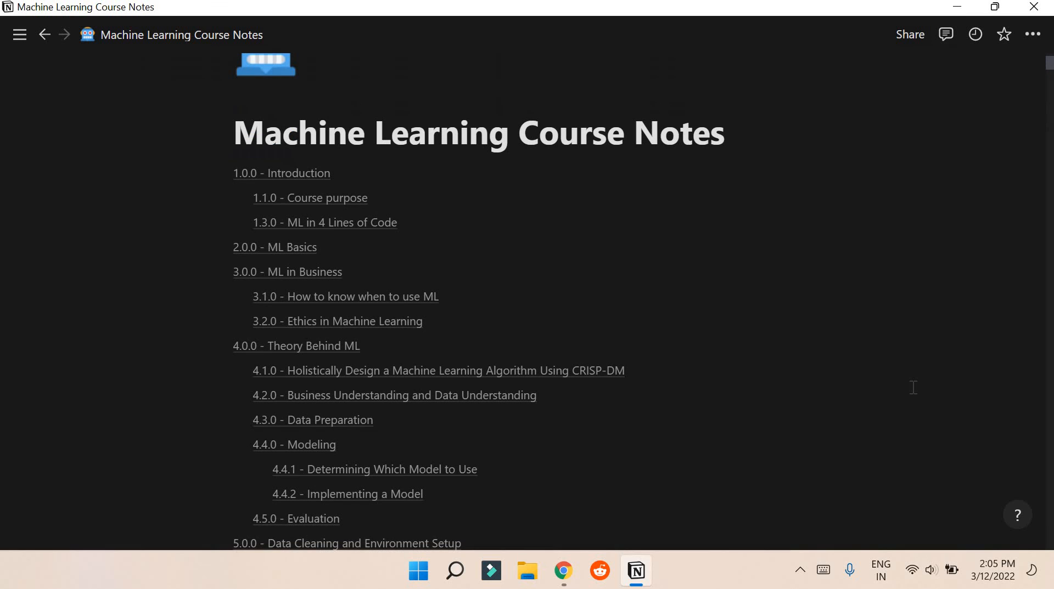
pyautogui.scroll(-3, 912, 387)
pyautogui.scroll(-14, 912, 388)
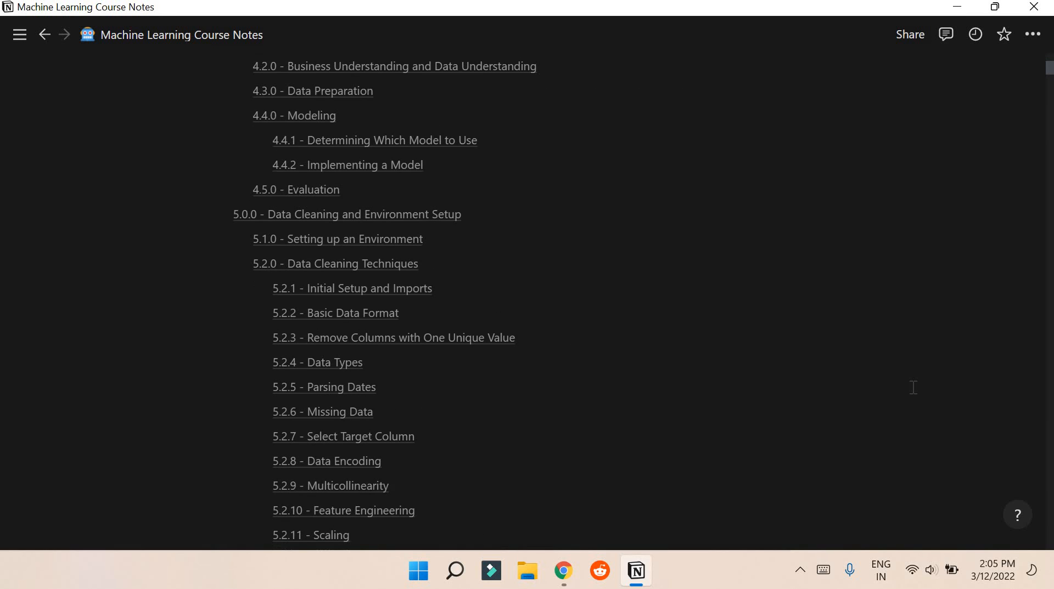
pyautogui.scroll(-6, 912, 388)
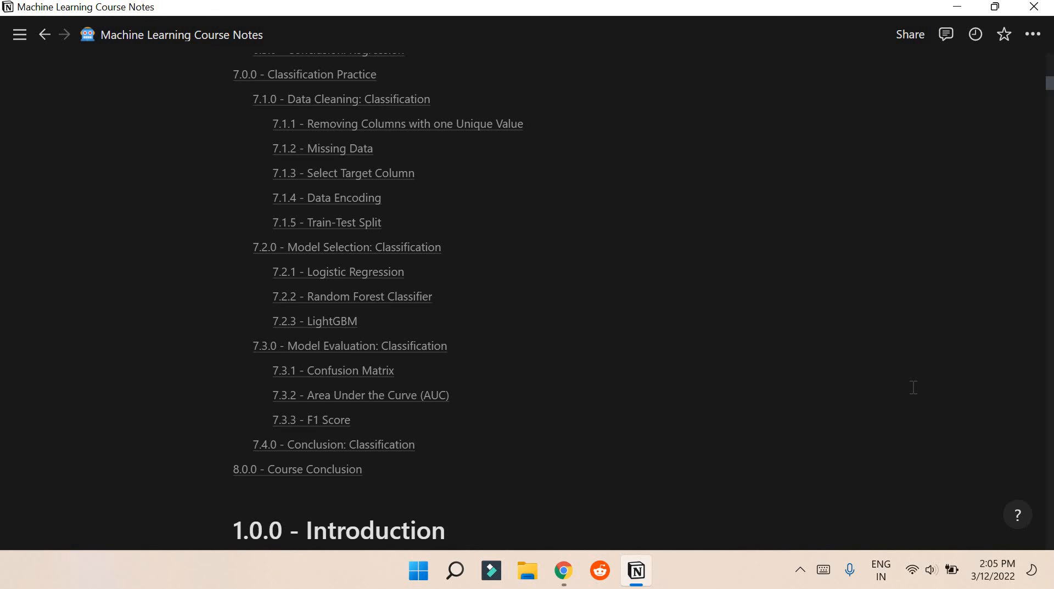
pyautogui.scroll(-5, 912, 387)
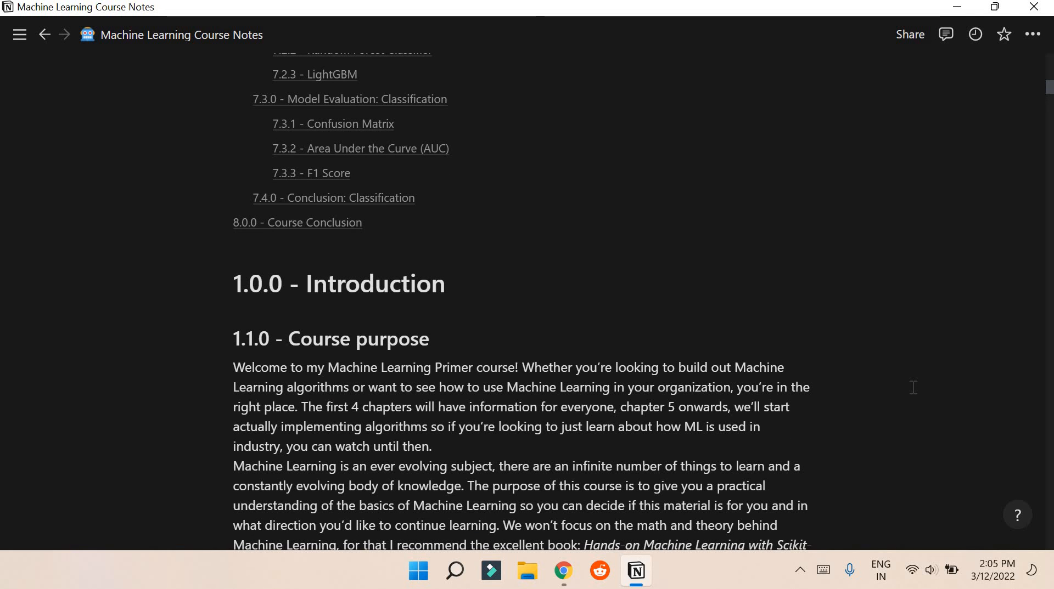
# - Switch to Chrome, search YouTube for "shashank" in a new tab, and open the Shashank Kalanithi channel
pyautogui.click(563, 573)
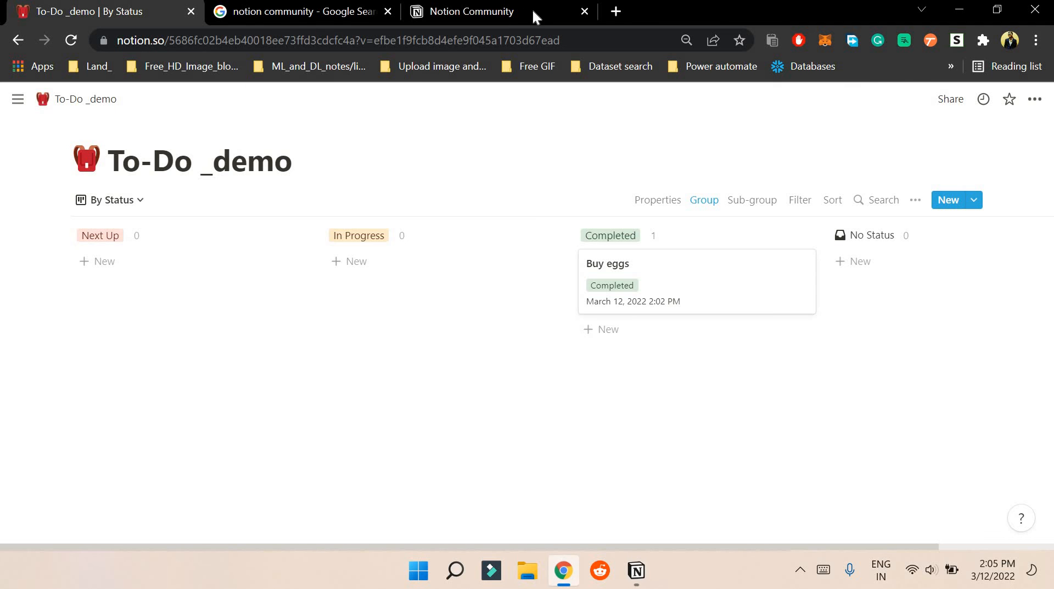
pyautogui.click(613, 12)
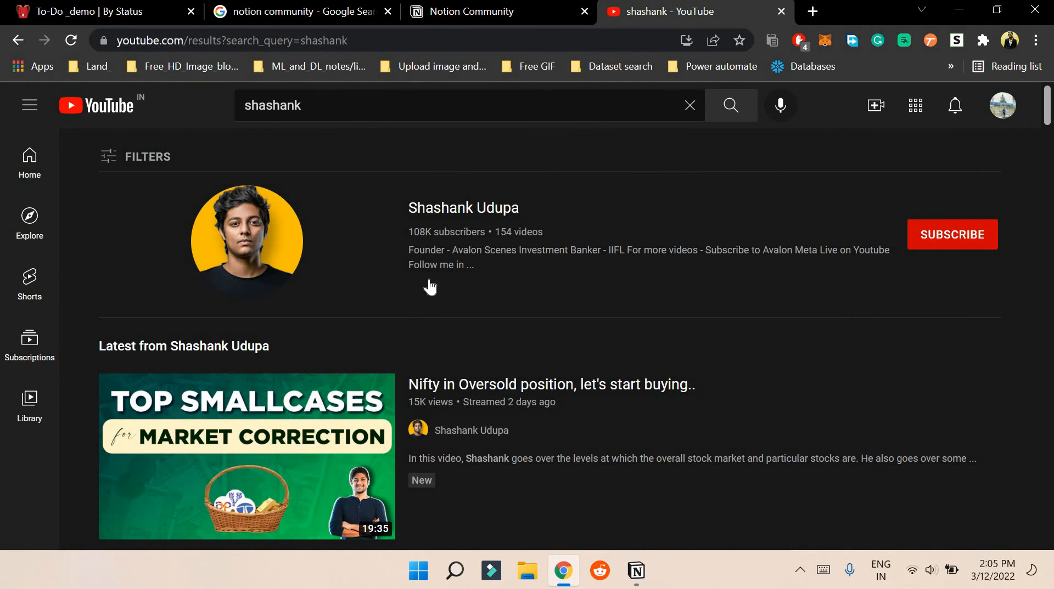
pyautogui.scroll(-5, 428, 288)
pyautogui.scroll(5, 364, 214)
pyautogui.scroll(-5, 347, 267)
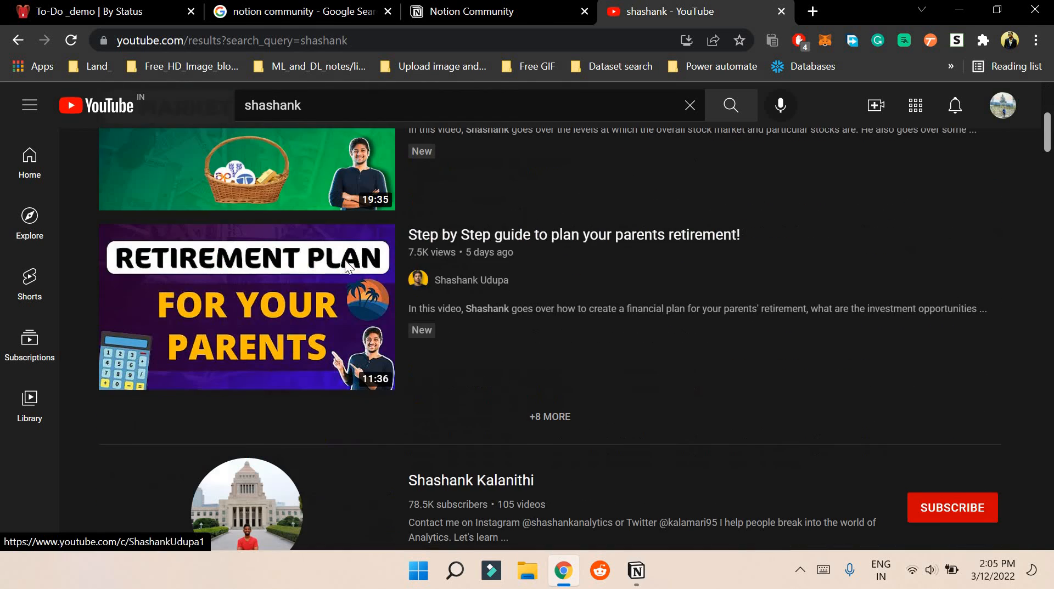
pyautogui.scroll(-3, 347, 268)
pyautogui.click(471, 321)
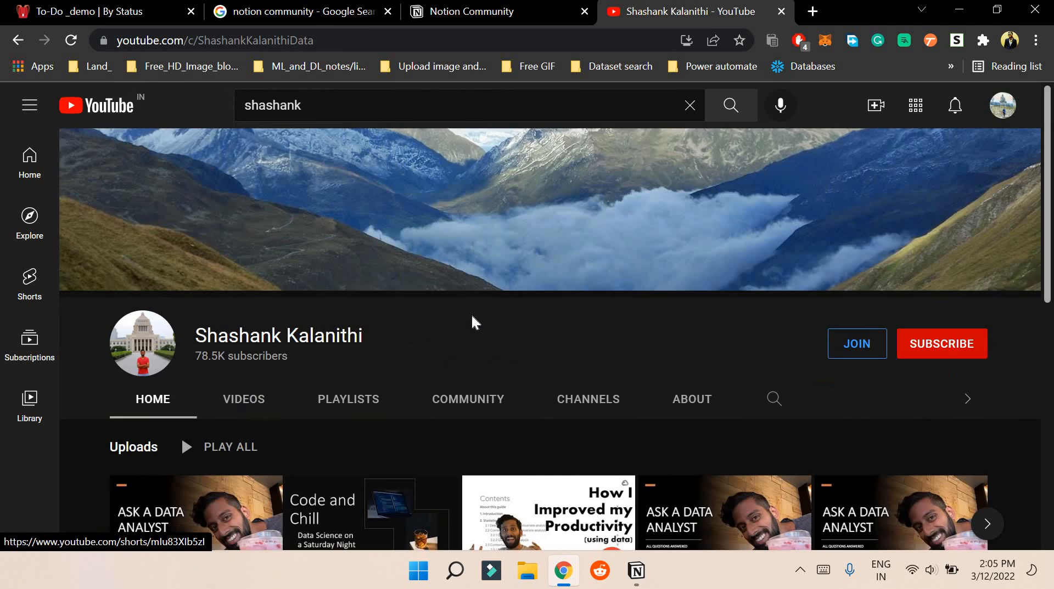
# - View the channel's uploads, return to the Notion desktop app, and examine the Machine Learning Course Notes from Introduction to ML Basics and its table of contents
pyautogui.scroll(-3, 472, 319)
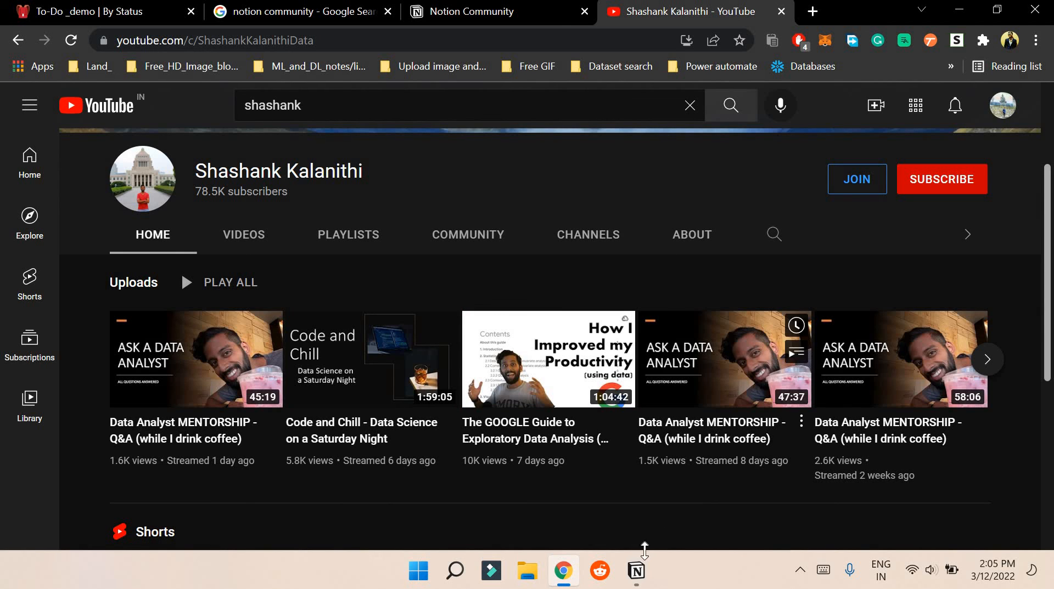
pyautogui.click(636, 571)
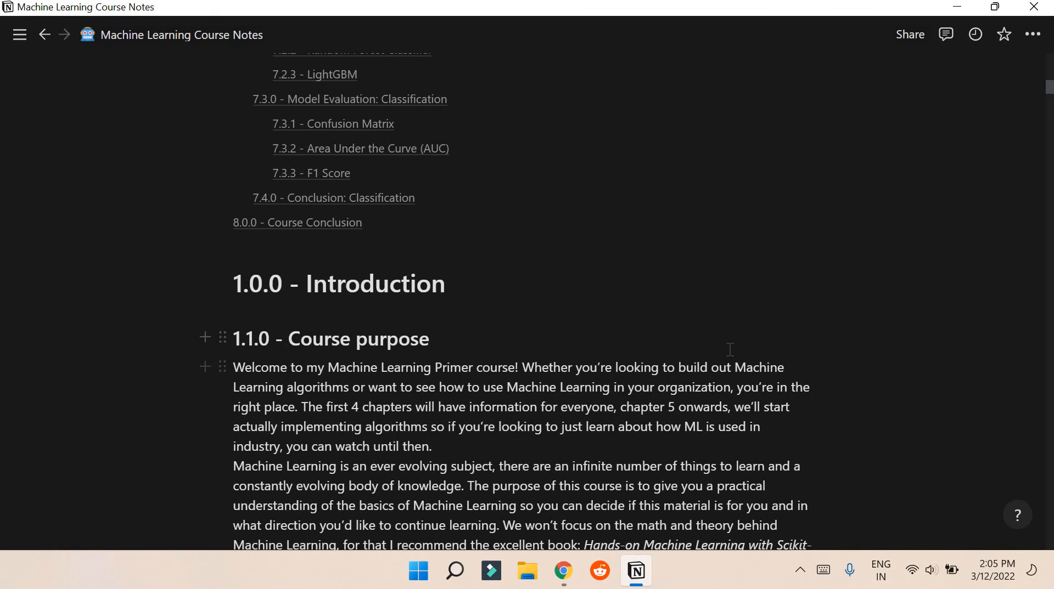
pyautogui.scroll(-3, 751, 343)
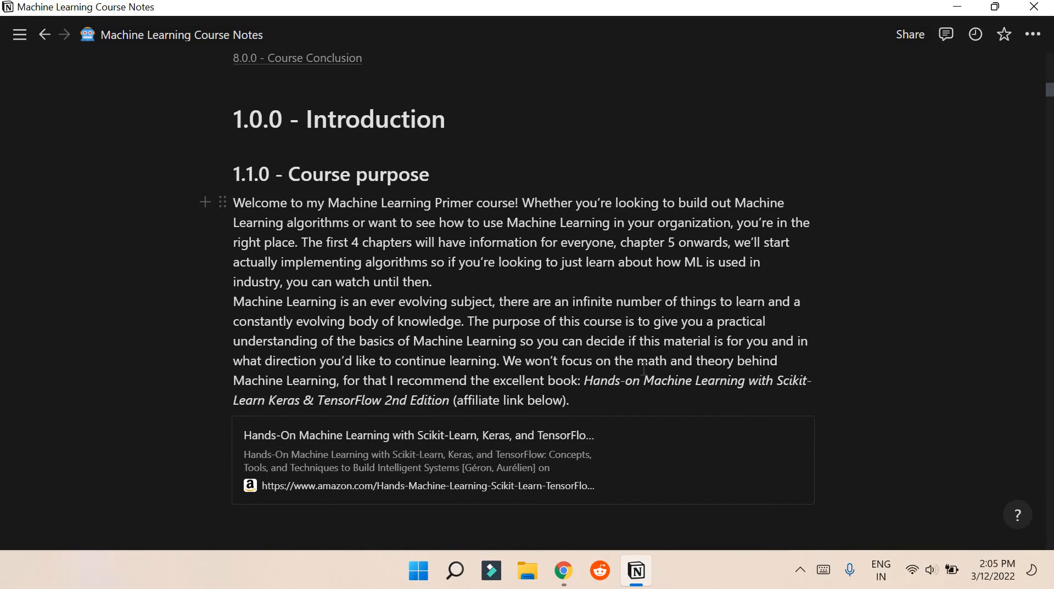
pyautogui.scroll(1, 643, 368)
pyautogui.scroll(-8, 643, 367)
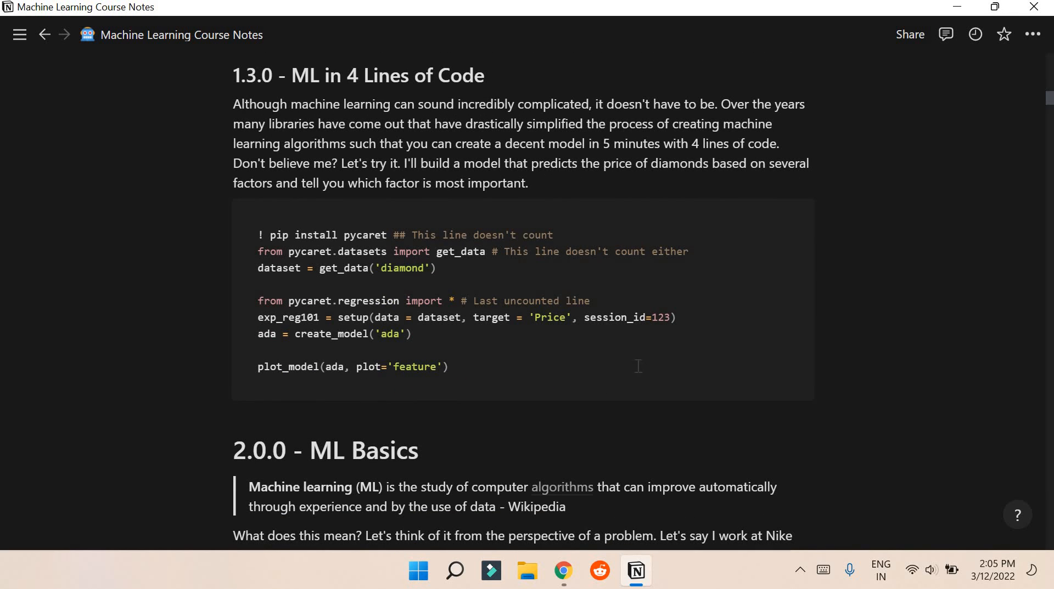
pyautogui.scroll(-3, 376, 427)
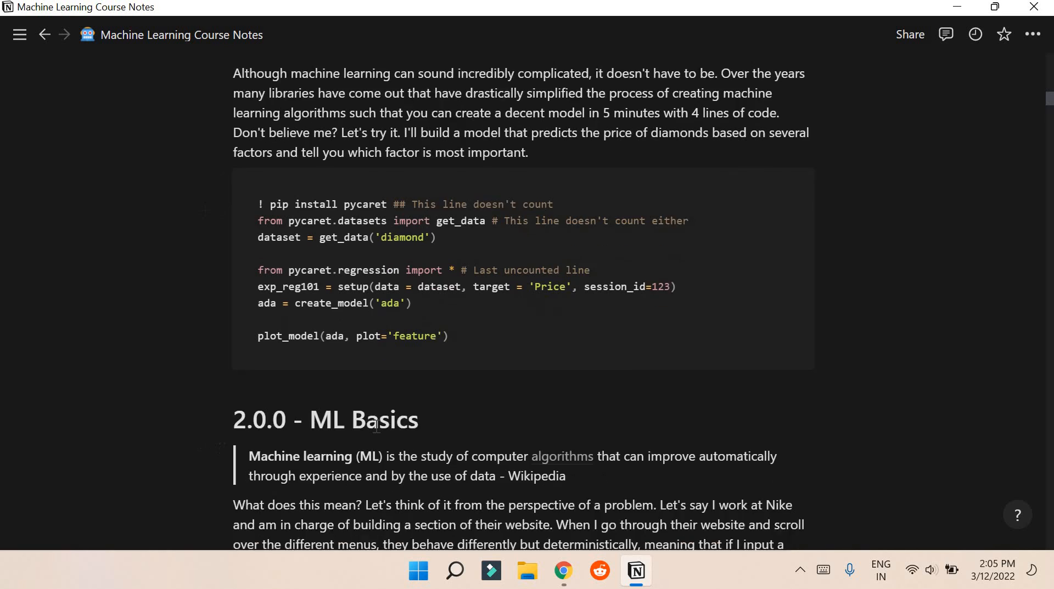
pyautogui.scroll(-2, 464, 414)
pyautogui.scroll(14, 475, 409)
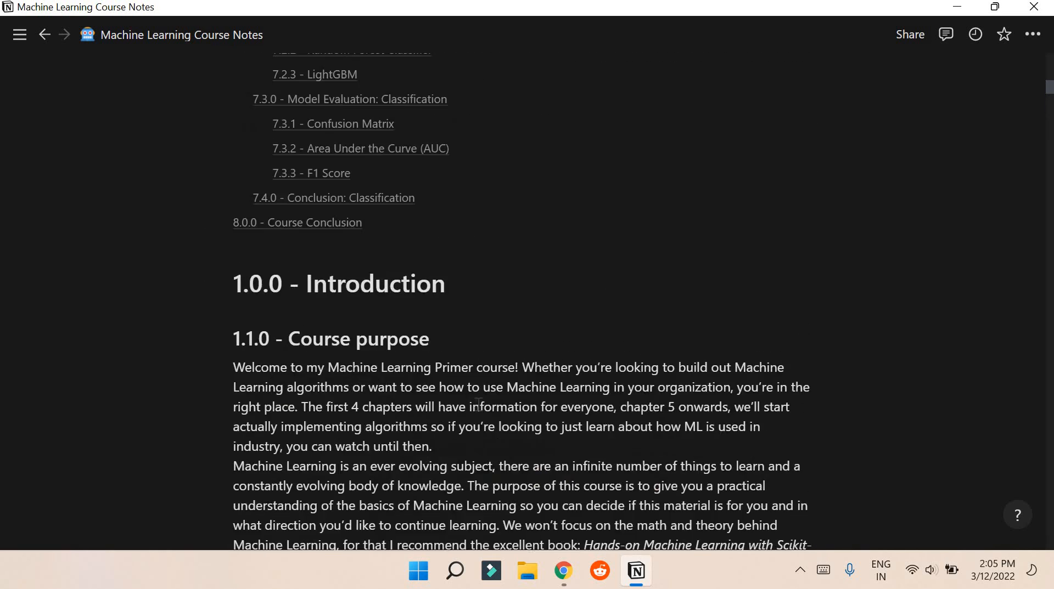
pyautogui.scroll(9, 477, 411)
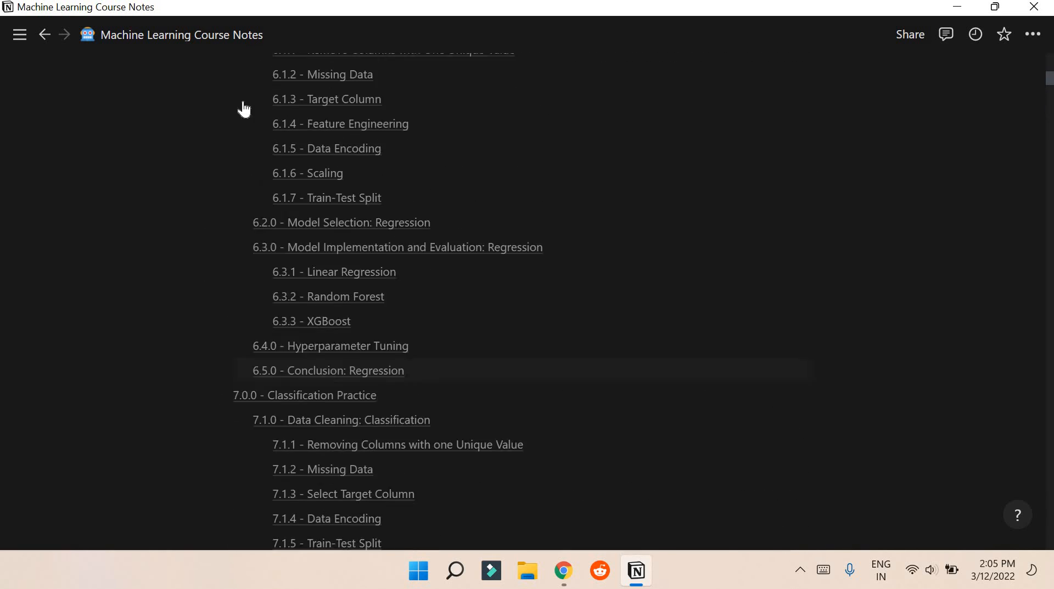
pyautogui.scroll(10, 559, 441)
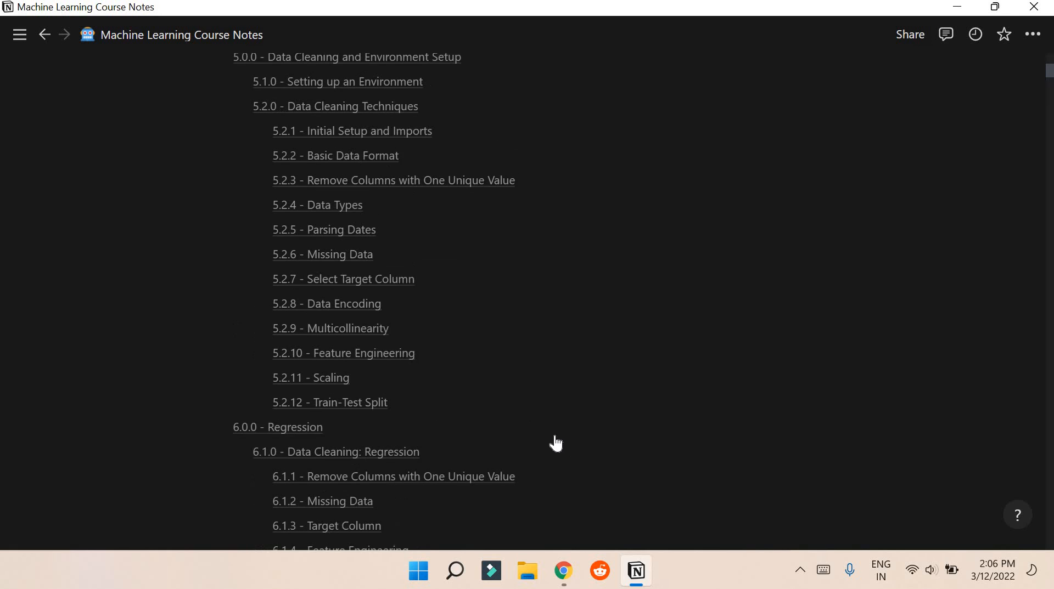
pyautogui.scroll(3, 436, 302)
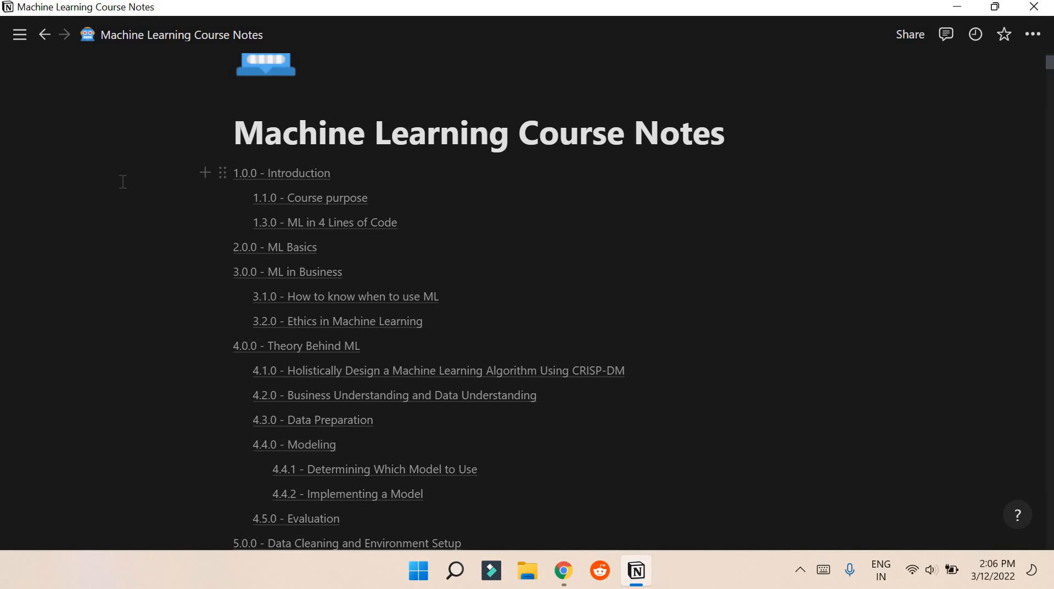
# - Open the Power BI page and examine its introduction, Process Flow diagram and table of contents
pyautogui.moveTo(20, 34)
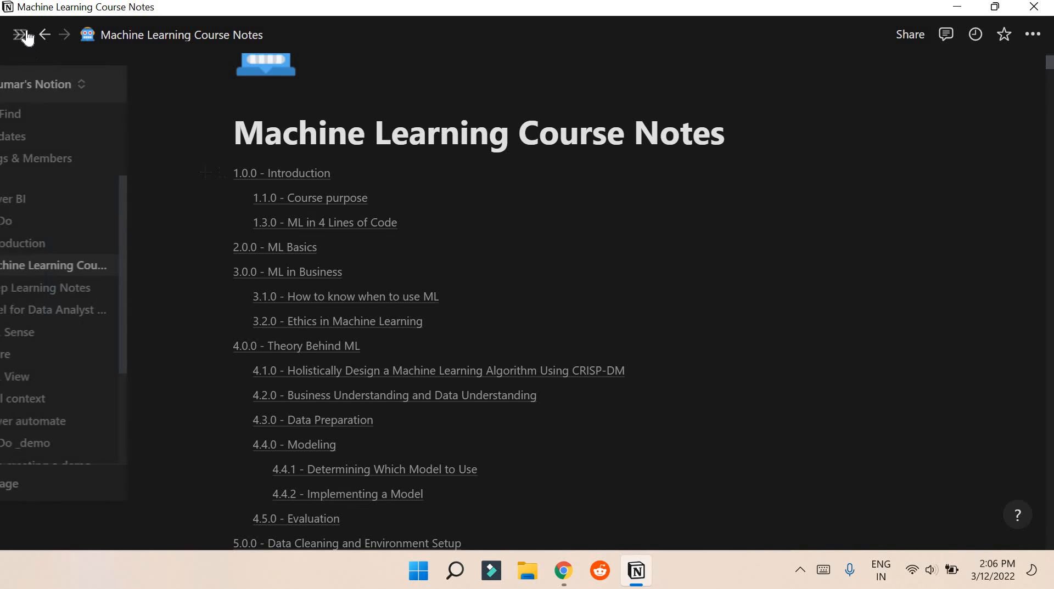
pyautogui.click(77, 200)
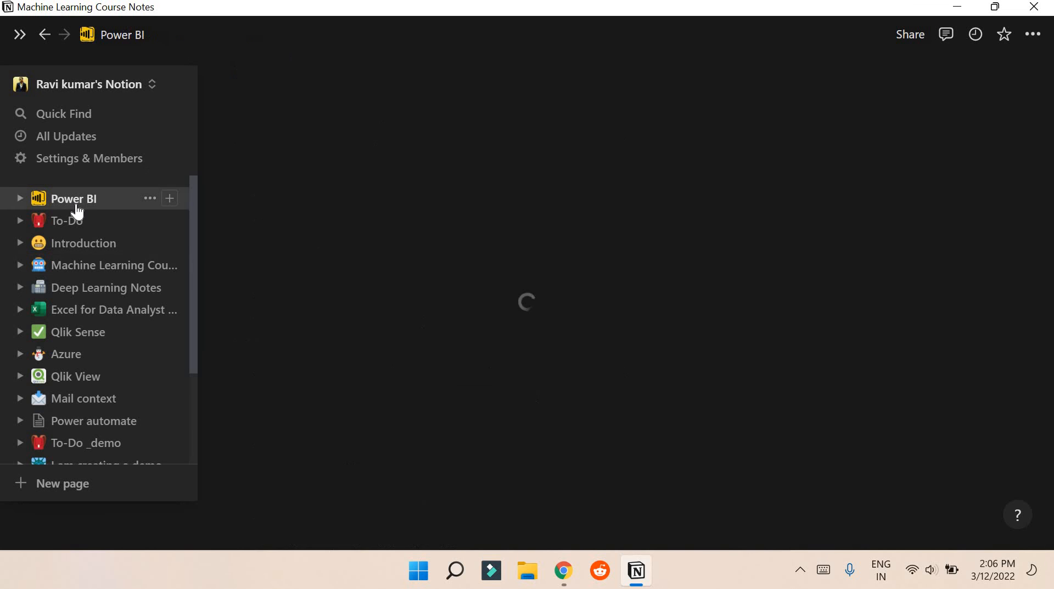
pyautogui.scroll(-13, 855, 366)
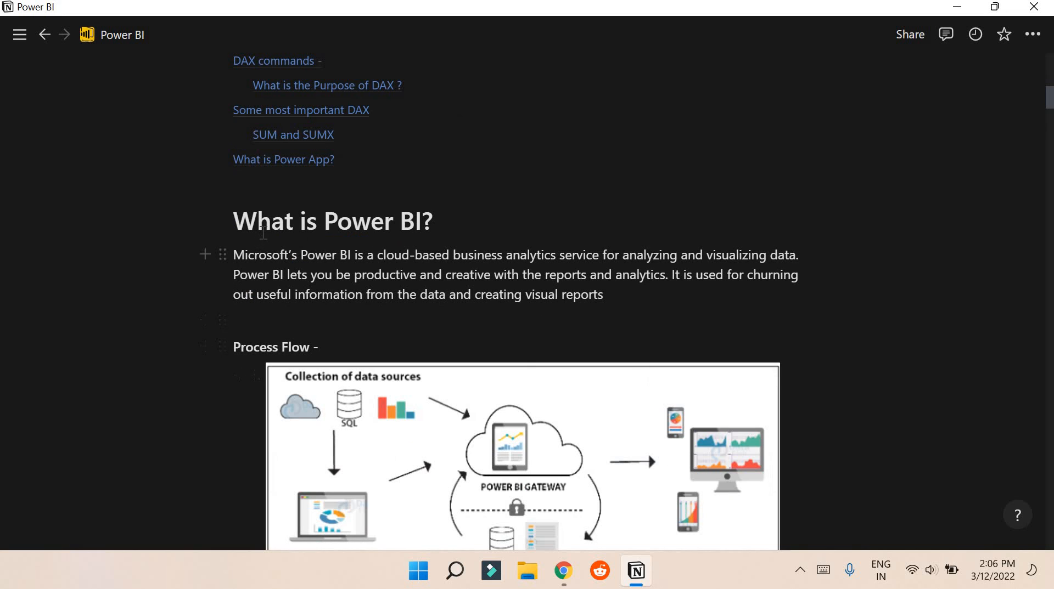
pyautogui.moveTo(503, 380)
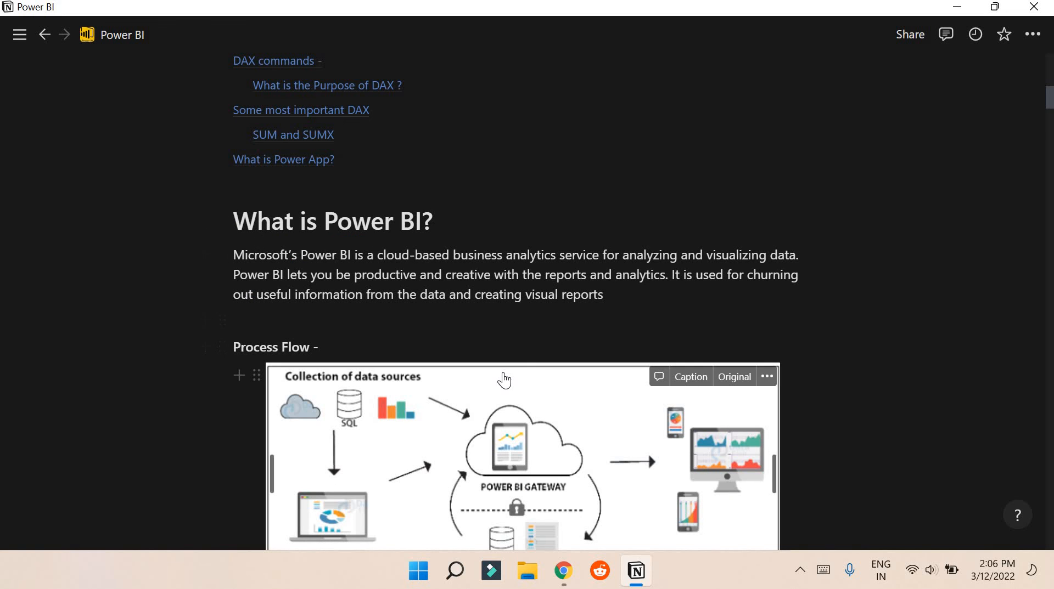
pyautogui.scroll(-5, 504, 373)
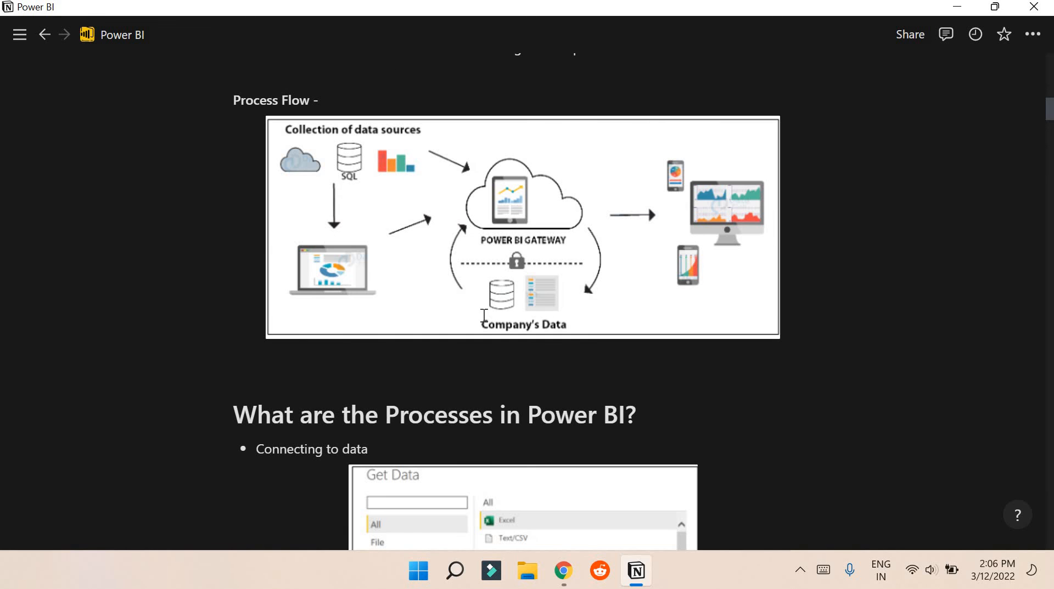
pyautogui.scroll(5, 463, 220)
pyautogui.scroll(15, 480, 240)
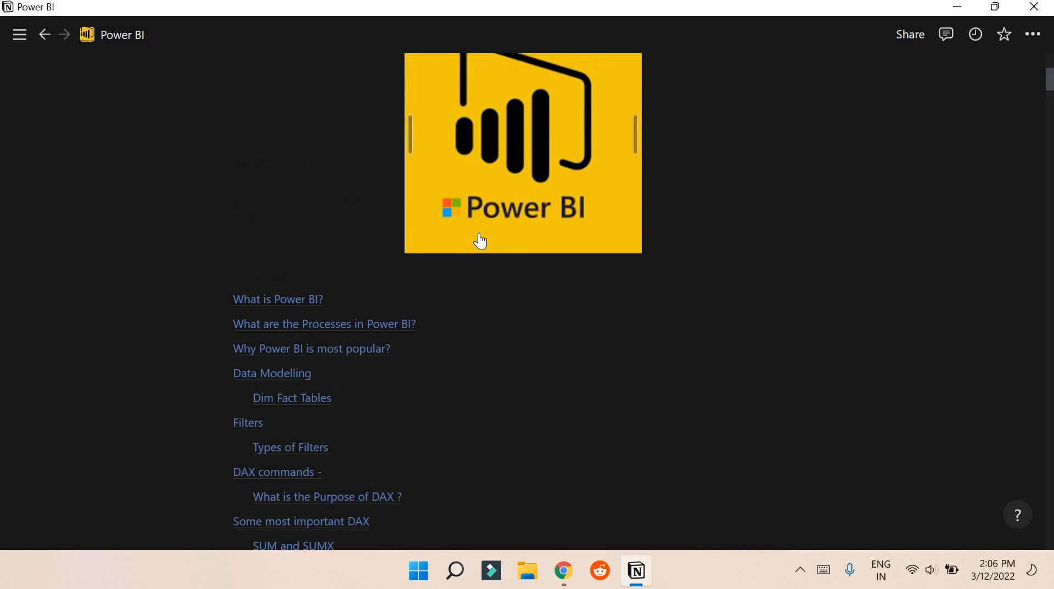